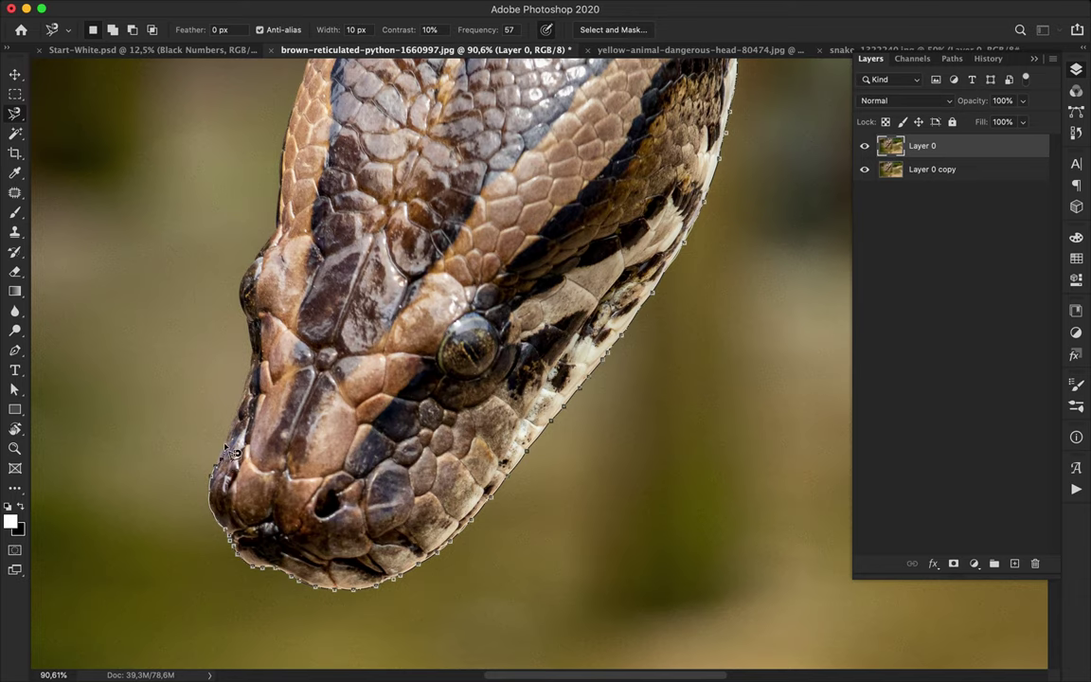
Step: Trace the left edge of the python's head past the eye with the Magnetic Lasso, close the selection and switch to add mode
scroll(245, 408, "up", 5)
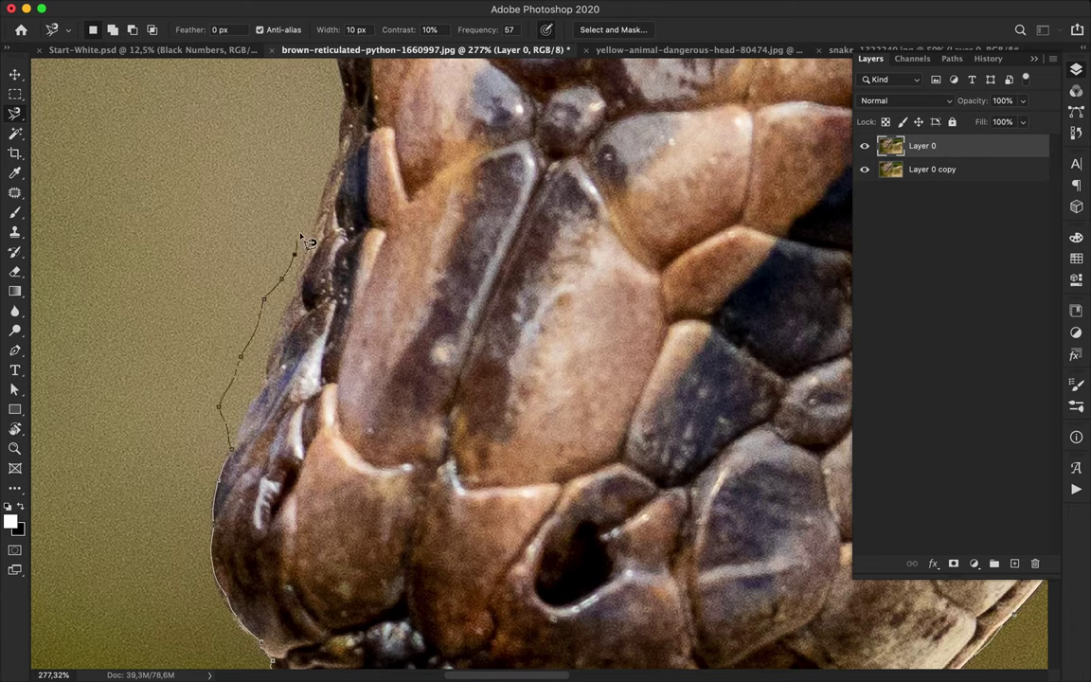
scroll(346, 132, "up", 5)
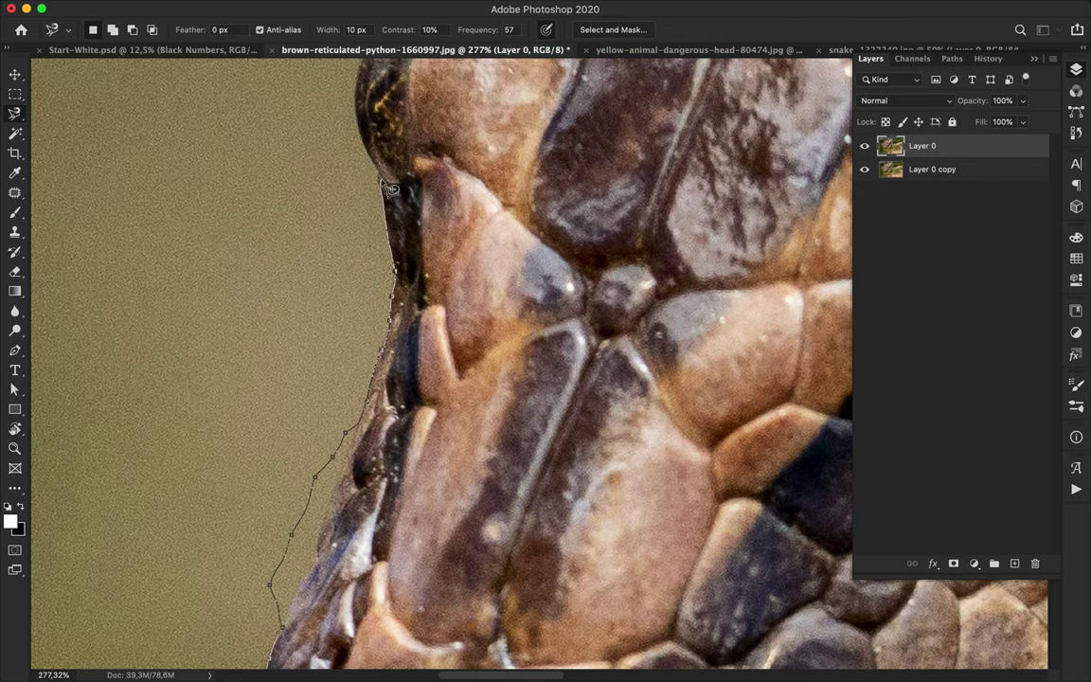
scroll(388, 180, "up", 3)
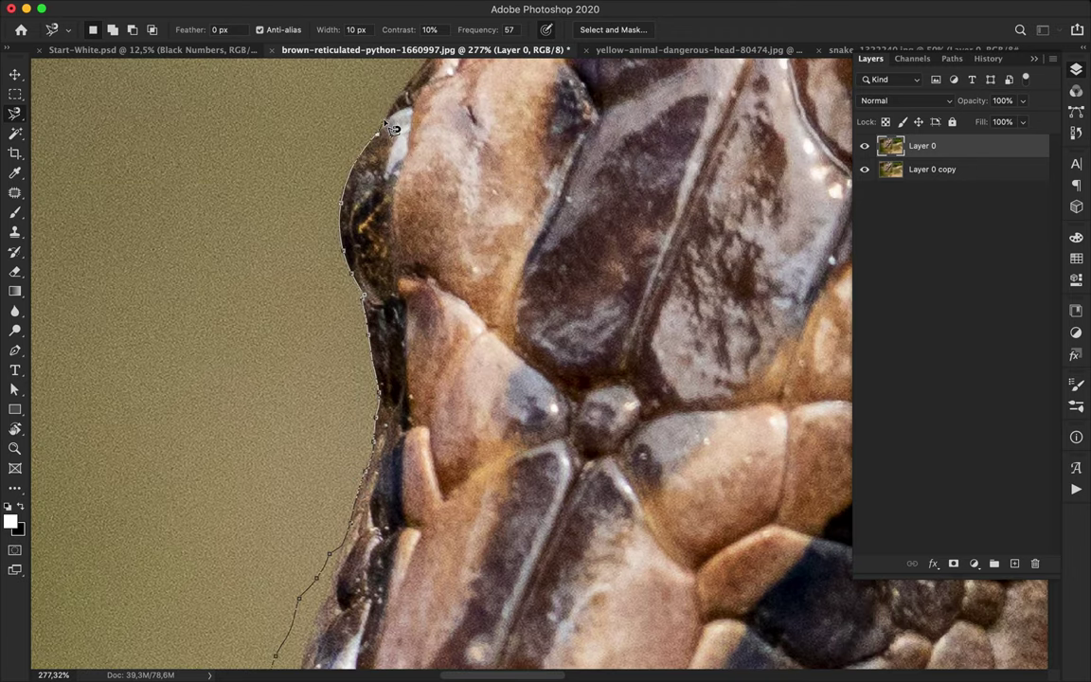
scroll(417, 92, "up", 3)
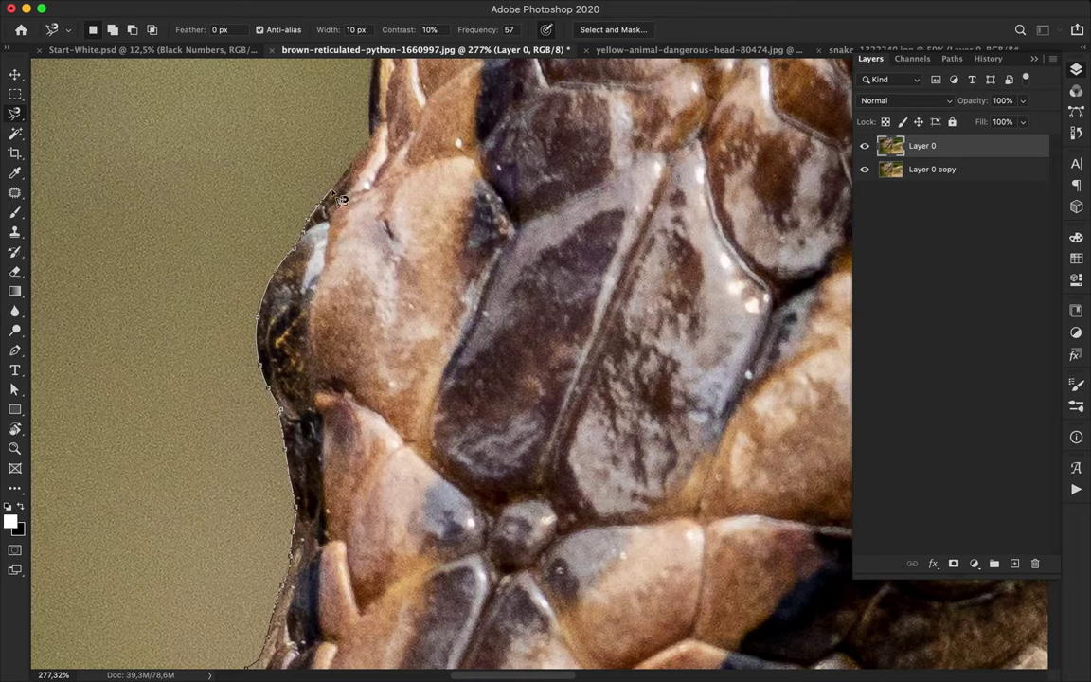
scroll(376, 150, "up", 3)
scroll(379, 154, "up", 3)
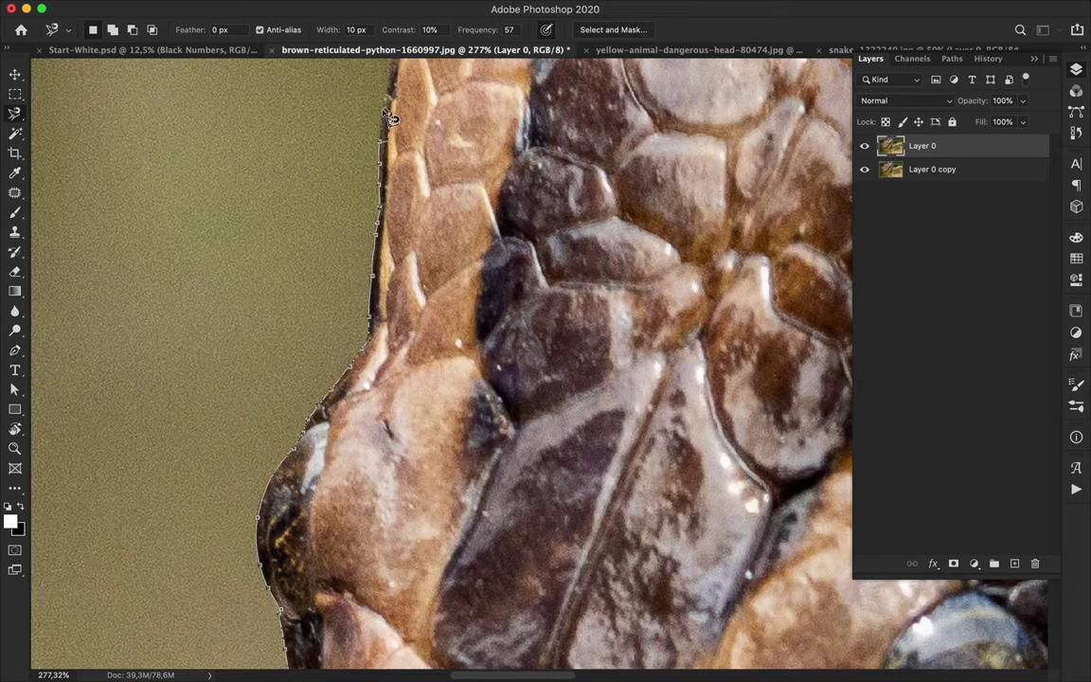
scroll(391, 118, "up", 6)
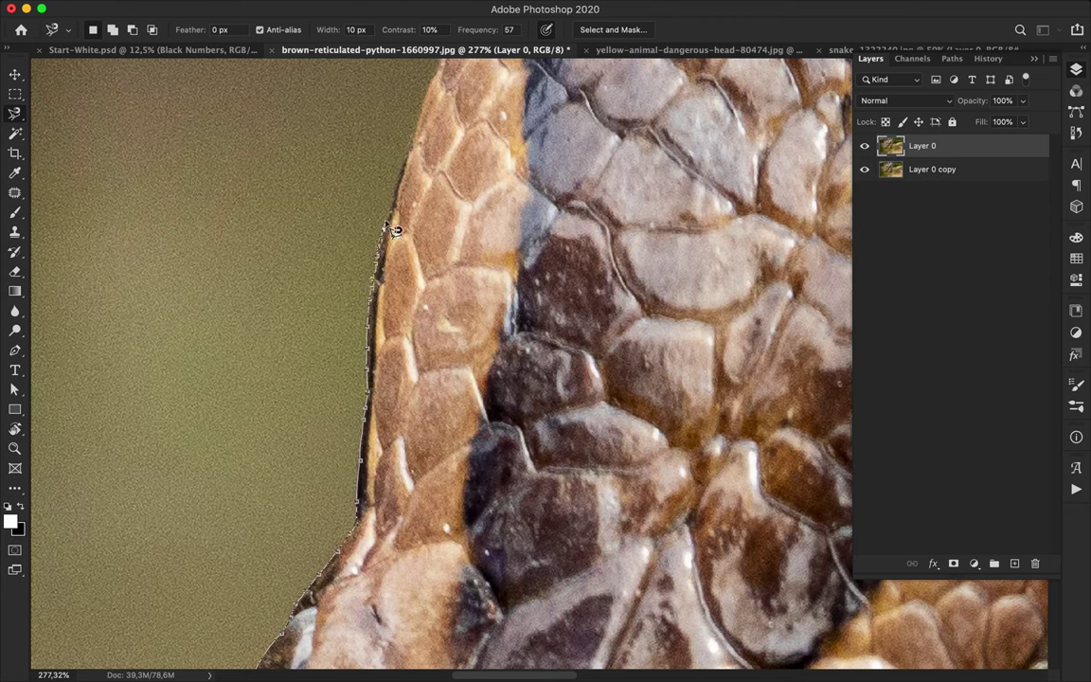
double_click(384, 189)
left_click(112, 30)
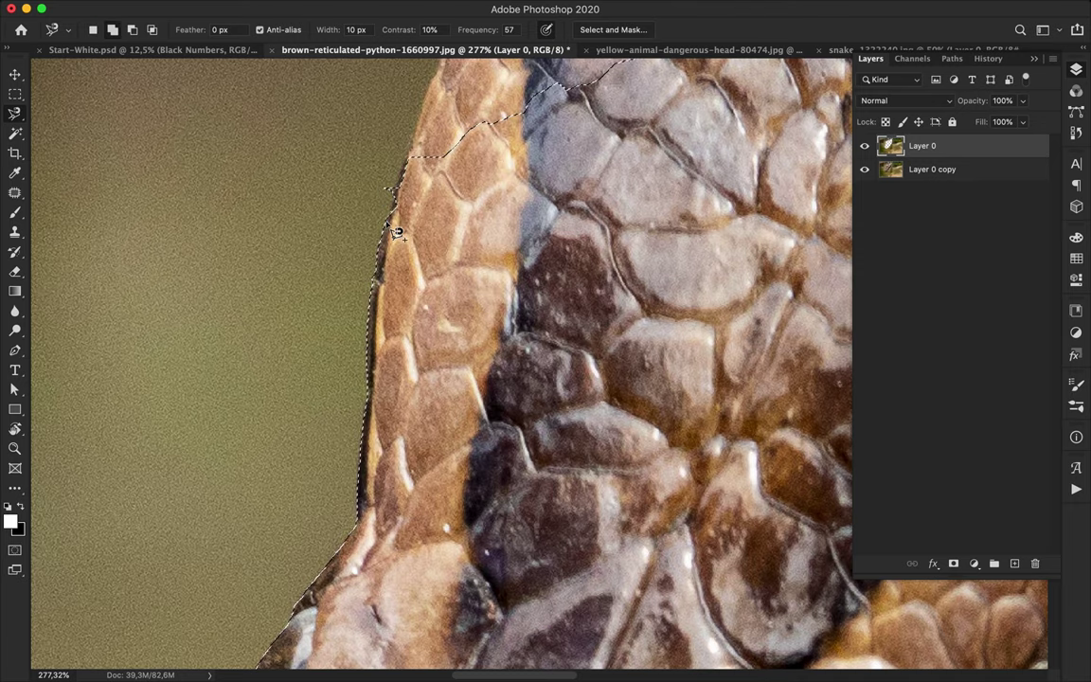
Step: Try to add the upper neck to the selection with the Magnetic Lasso, following its left edge and the image's top border
scroll(401, 216, "up", 3)
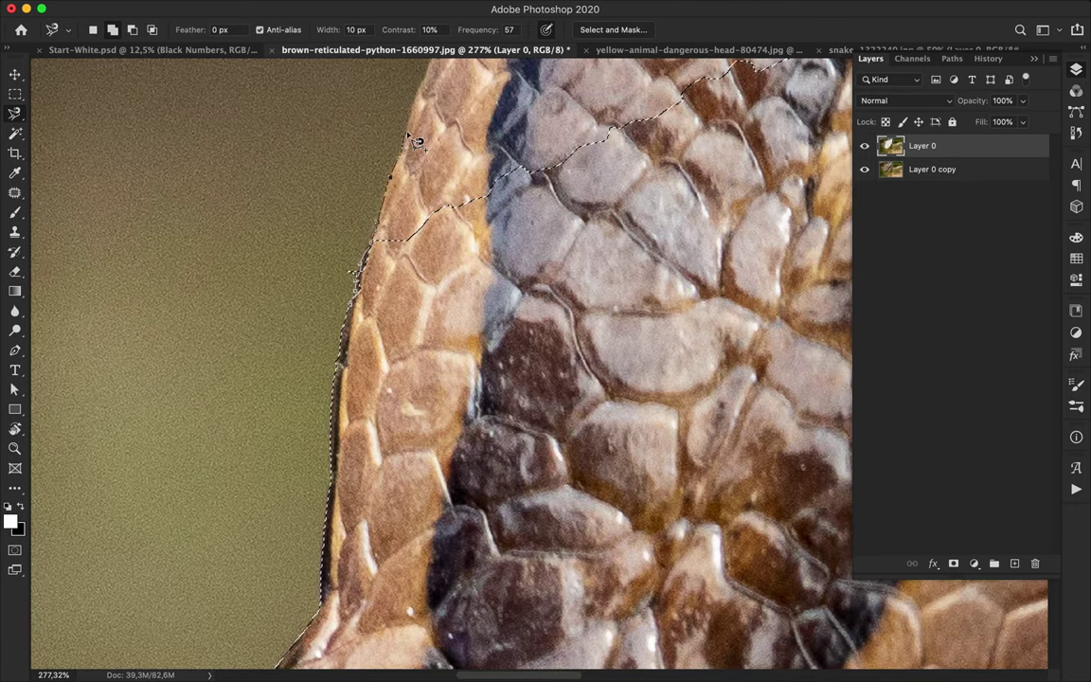
scroll(421, 123, "up", 5)
scroll(434, 195, "down", 5)
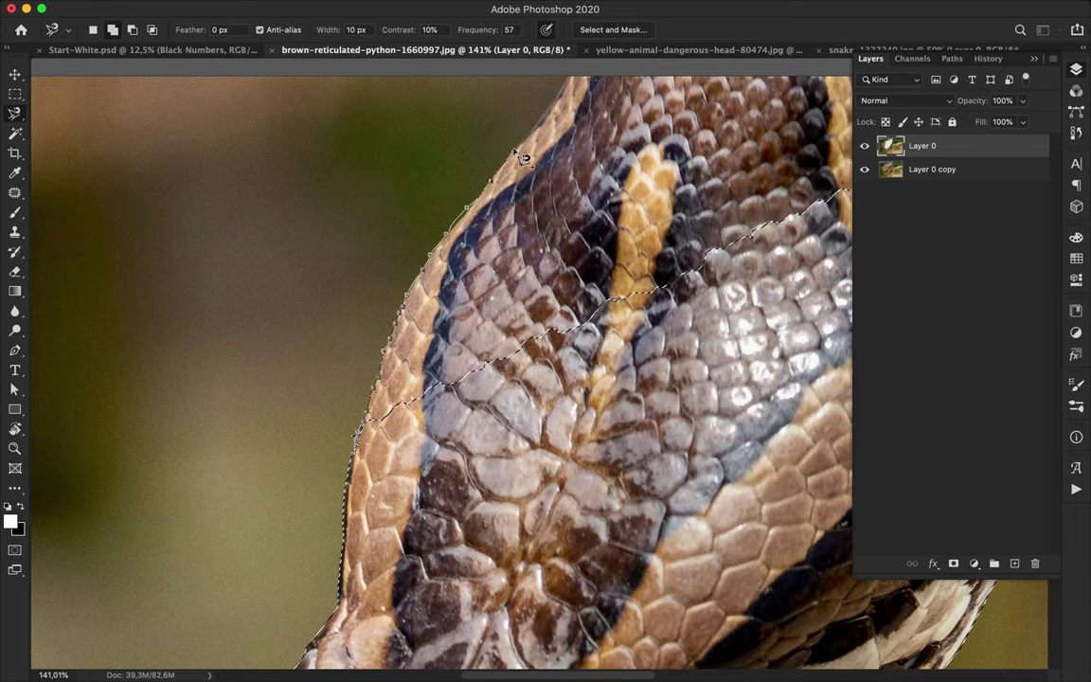
scroll(707, 74, "right", 3)
scroll(706, 74, "up", 2)
scroll(756, 112, "right", 5)
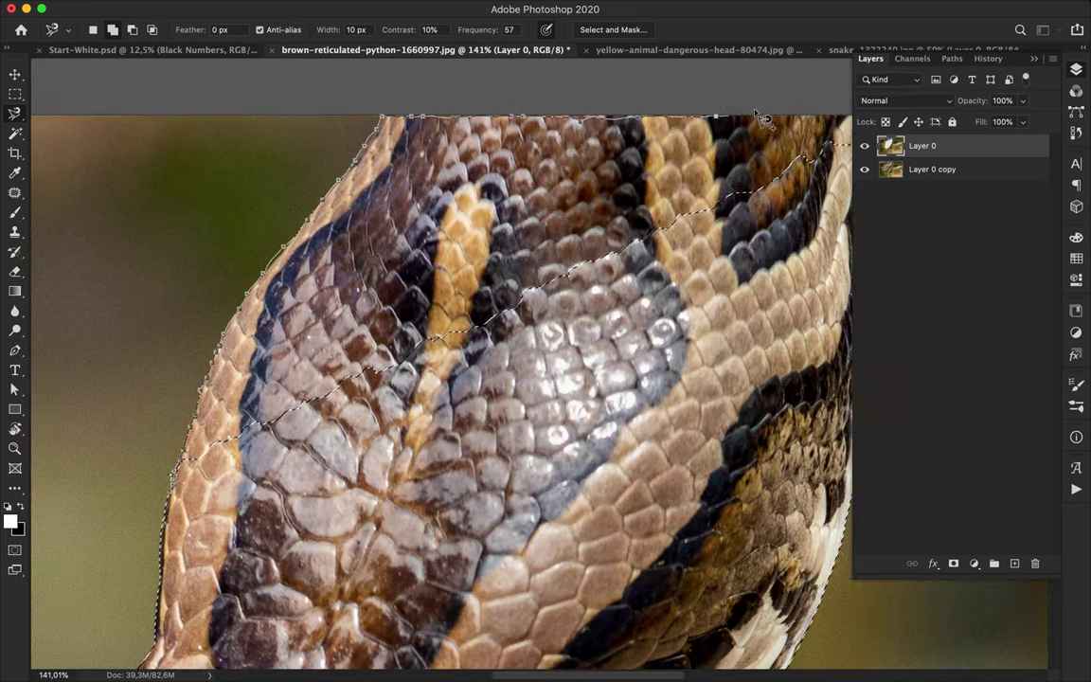
left_click(98, 476)
key("super+minus")
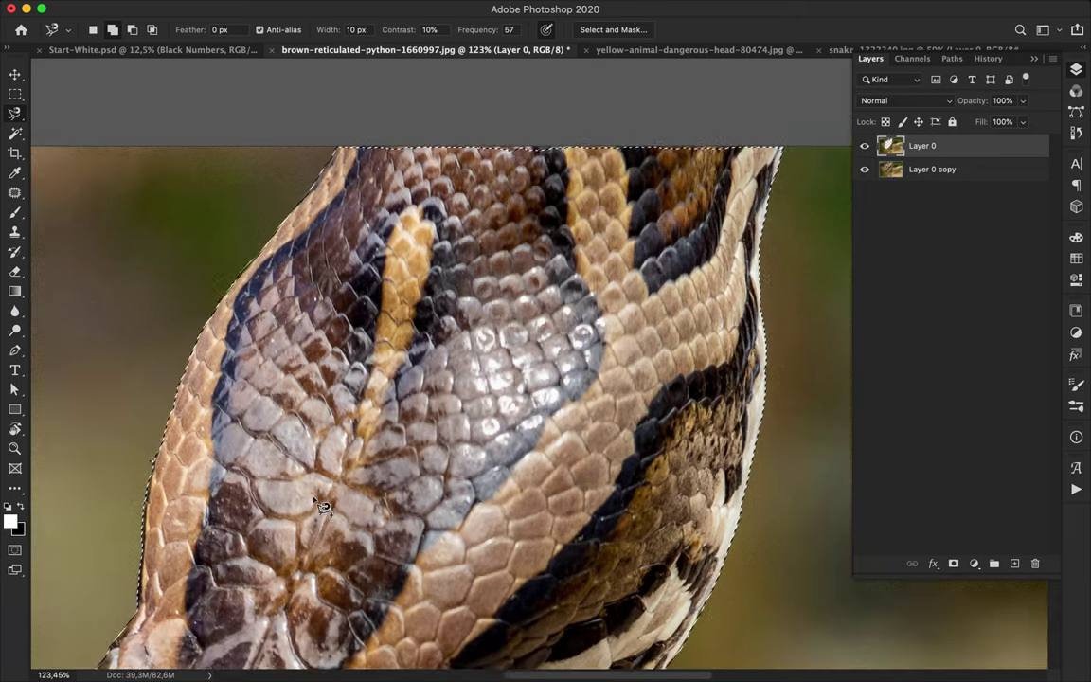
Step: Retrace the upper neck with the Magnetic Lasso to add it to the selection, removing the stray anchor points inside the neck
scroll(322, 507, "down", 3)
left_click(216, 296)
scroll(310, 75, "up", 3)
left_click(362, 76)
left_click(746, 75)
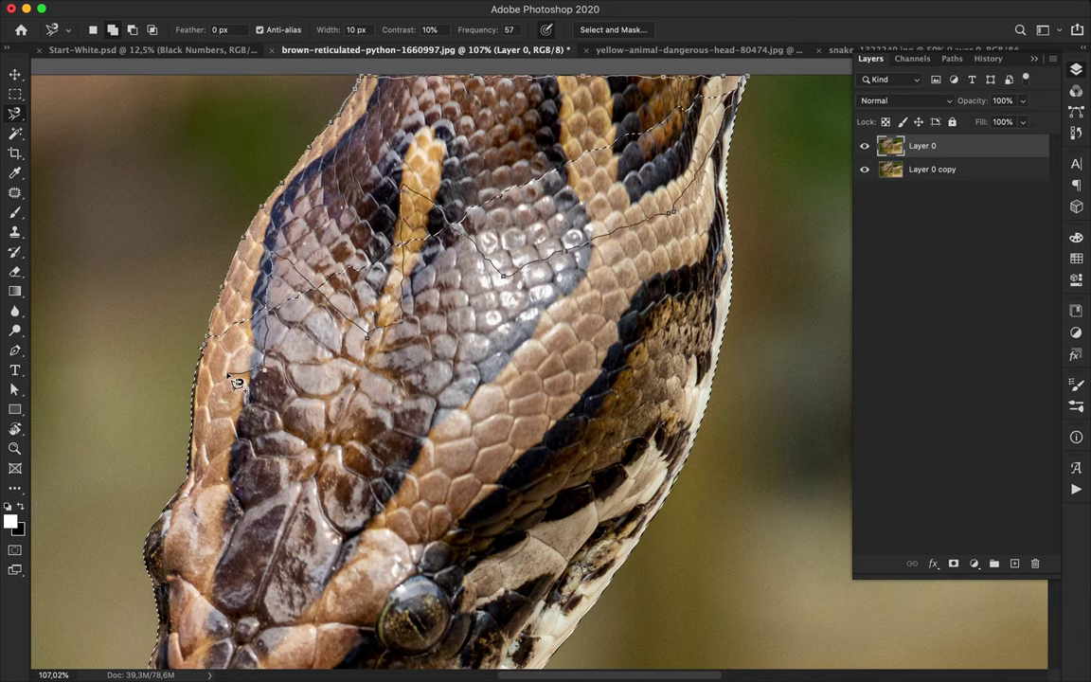
key("BackSpace")
key("BackSpace")
key("BackSpace")
left_click(204, 346)
Step: Use the Polygonal Lasso to add the neck area along the image's top border to the selection
left_click(15, 113)
left_click(70, 125)
left_click(365, 68, "shift")
left_click(760, 74)
Step: Enter Quick Mask mode and erase the excess mask that bulges past the left edge of the snout
scroll(271, 265, "down", 5)
scroll(271, 265, "up", 4)
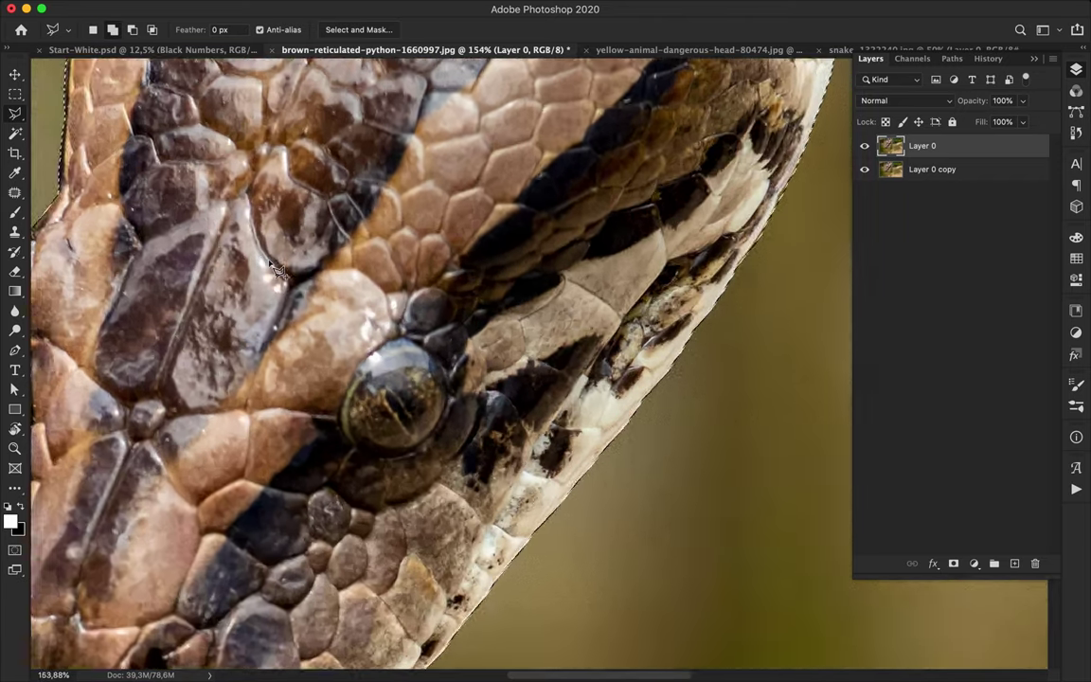
scroll(278, 270, "up", 4)
key("q")
key("e")
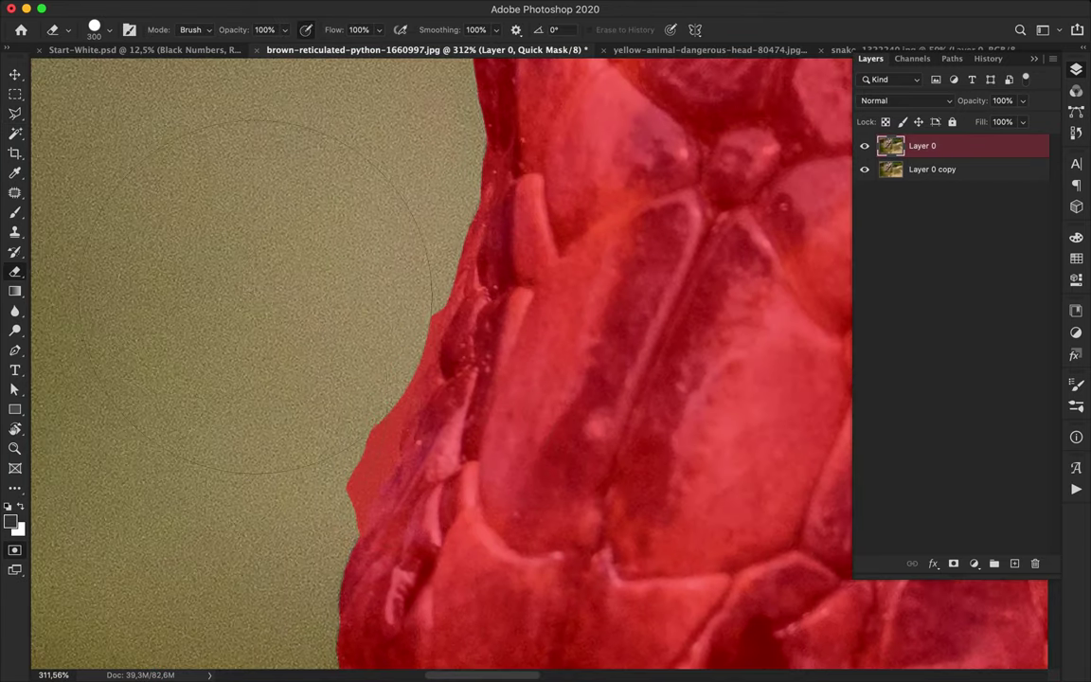
left_click_drag(221, 398, 223, 417)
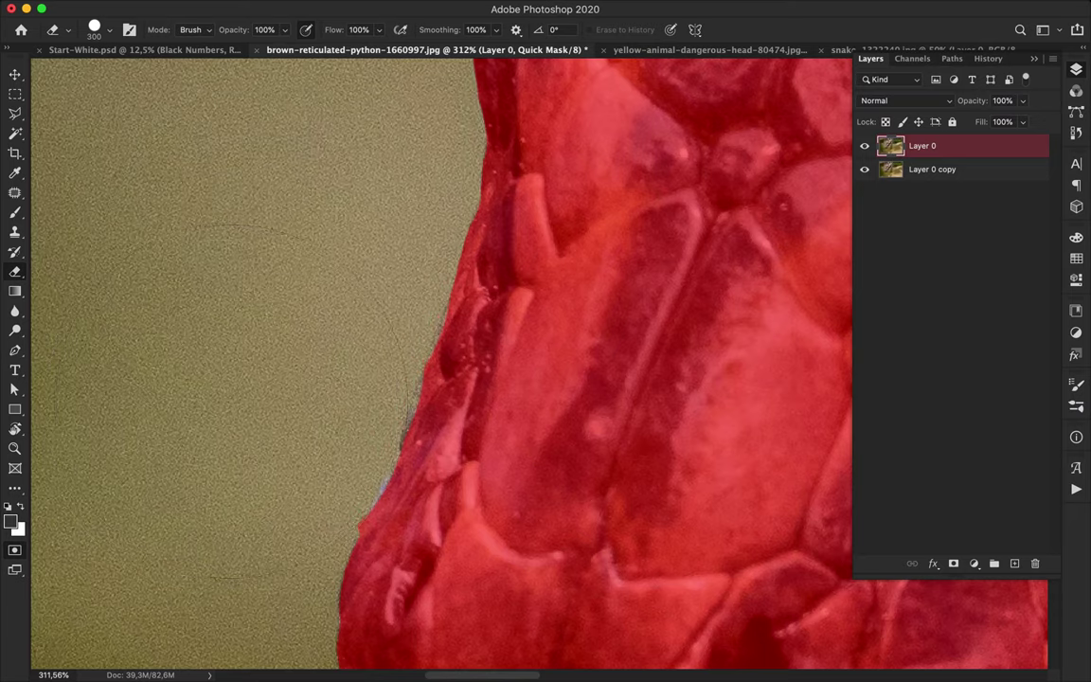
Step: Set up the Brush with the hard round tip "Arrondi net" at 30 px
scroll(426, 379, "up", 5)
key("b")
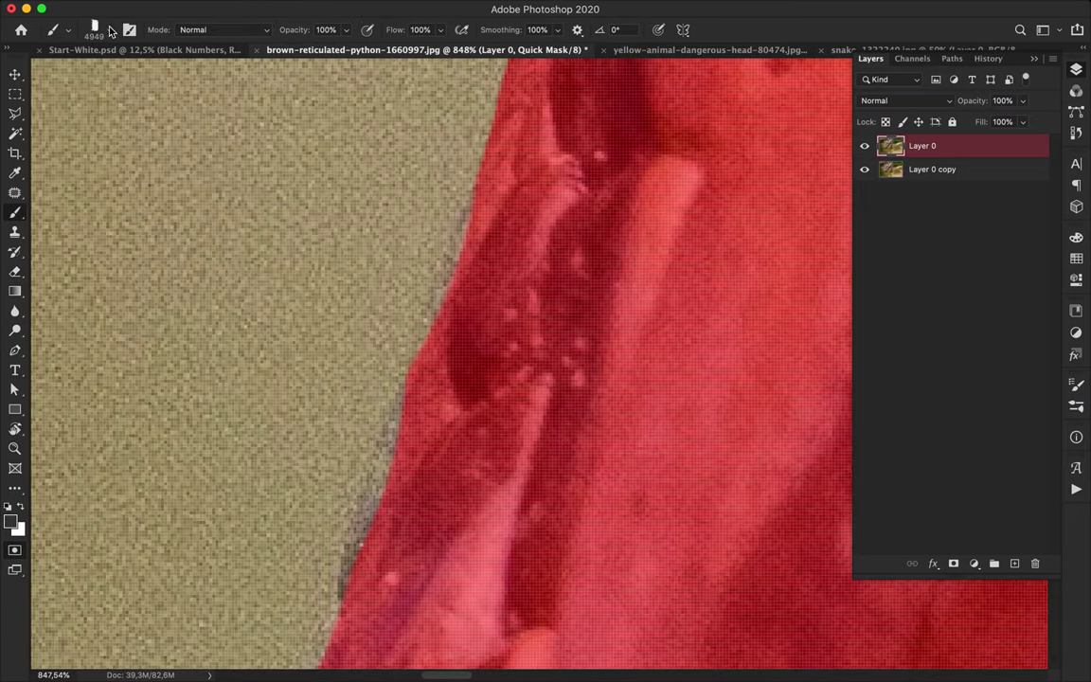
left_click(100, 29)
scroll(94, 251, "up", 10)
left_click(95, 180)
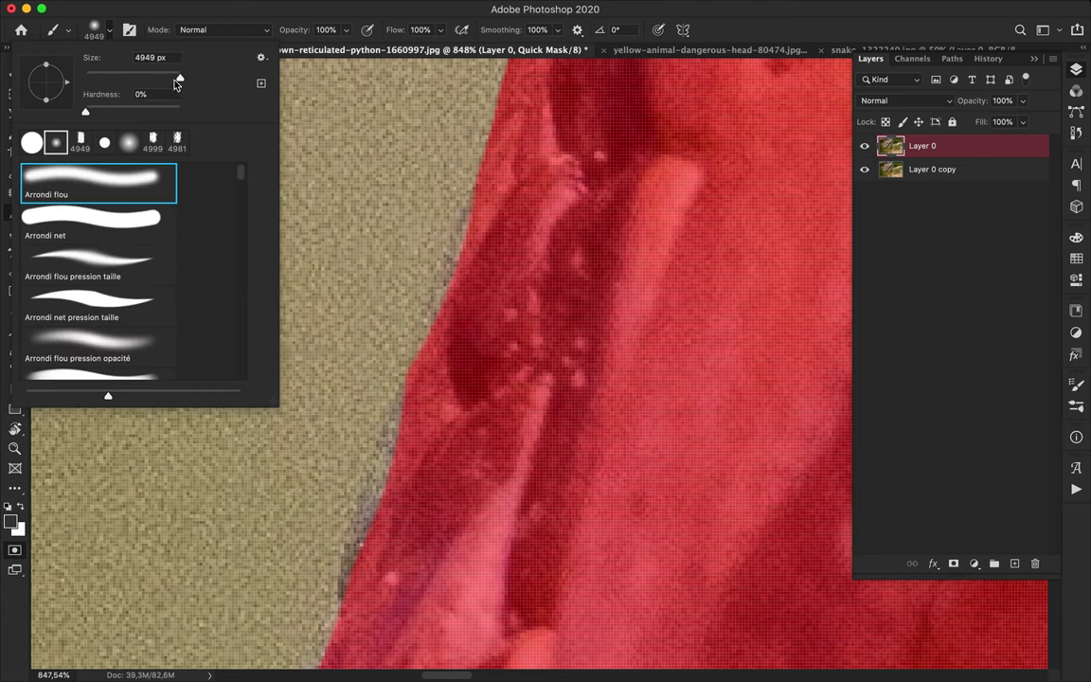
left_click(161, 219)
key("Return")
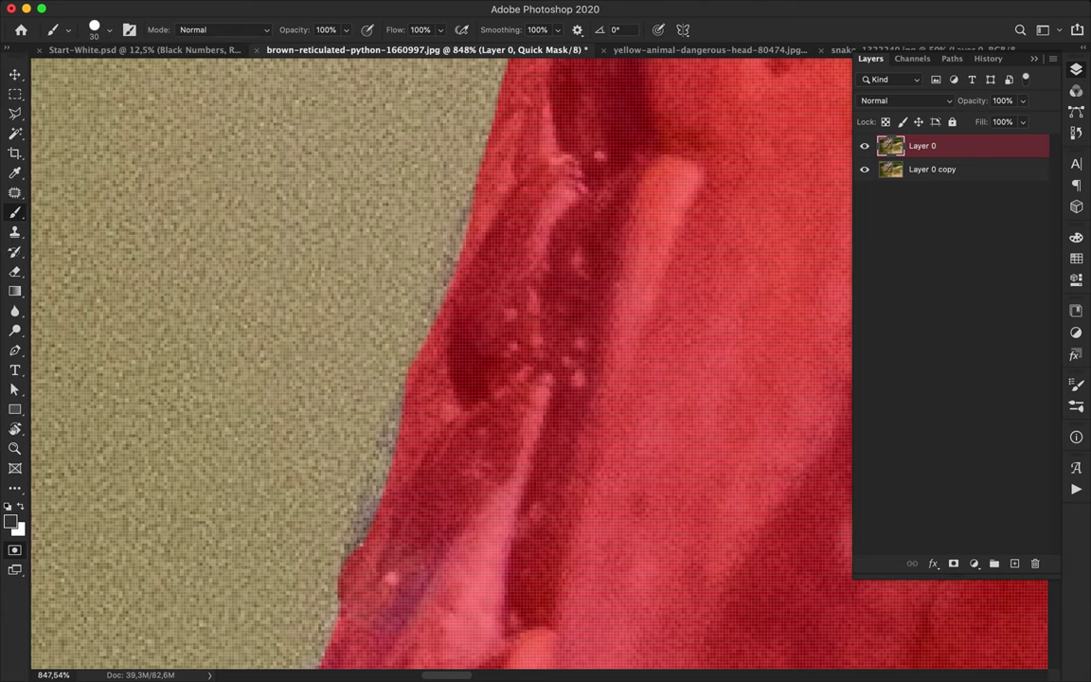
Step: Paint the mask over the uncovered slivers along the left edge of the snout
mouse_move(388, 568)
left_mouse_down()
mouse_move(425, 480)
mouse_move(428, 377)
left_mouse_up()
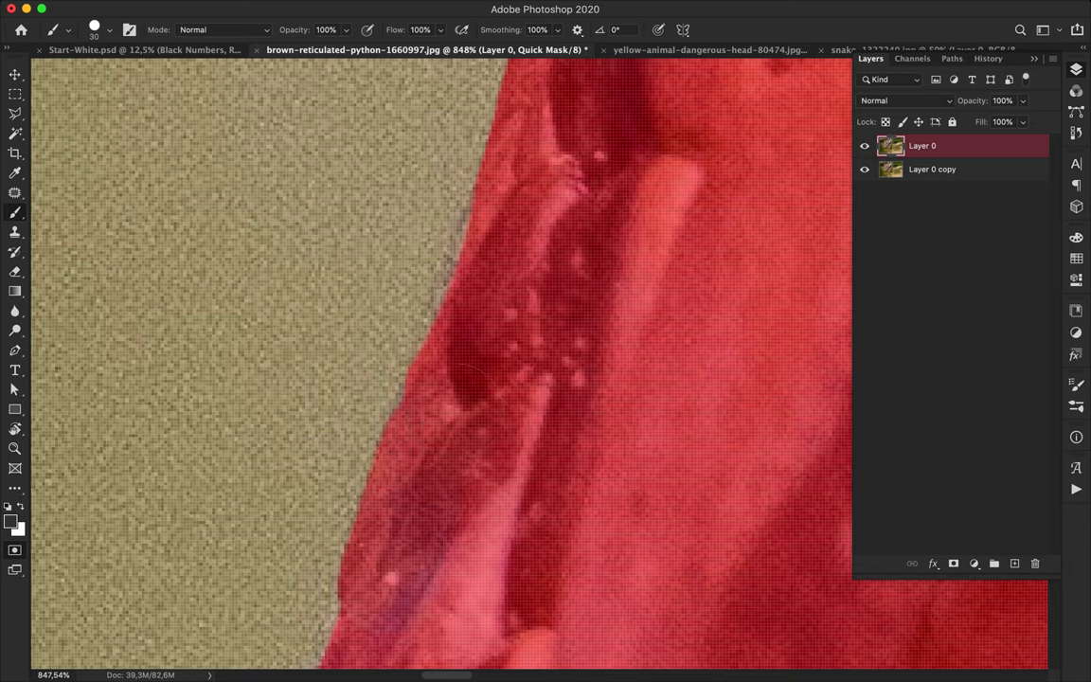
left_click_drag(461, 480, 597, 379)
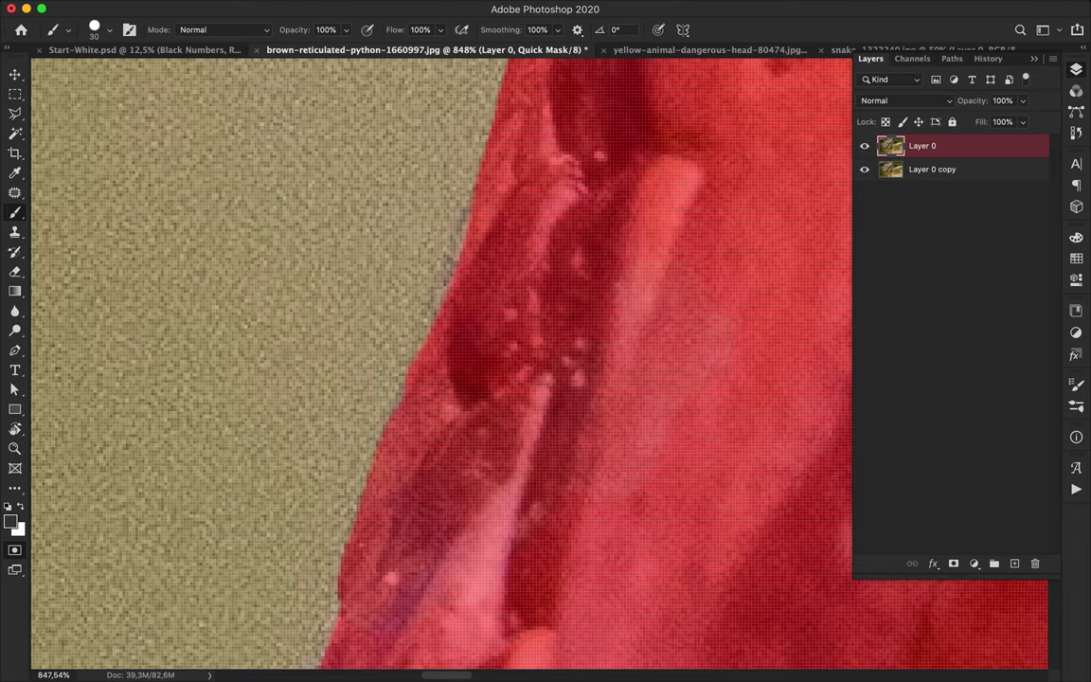
left_click_drag(439, 628, 517, 322)
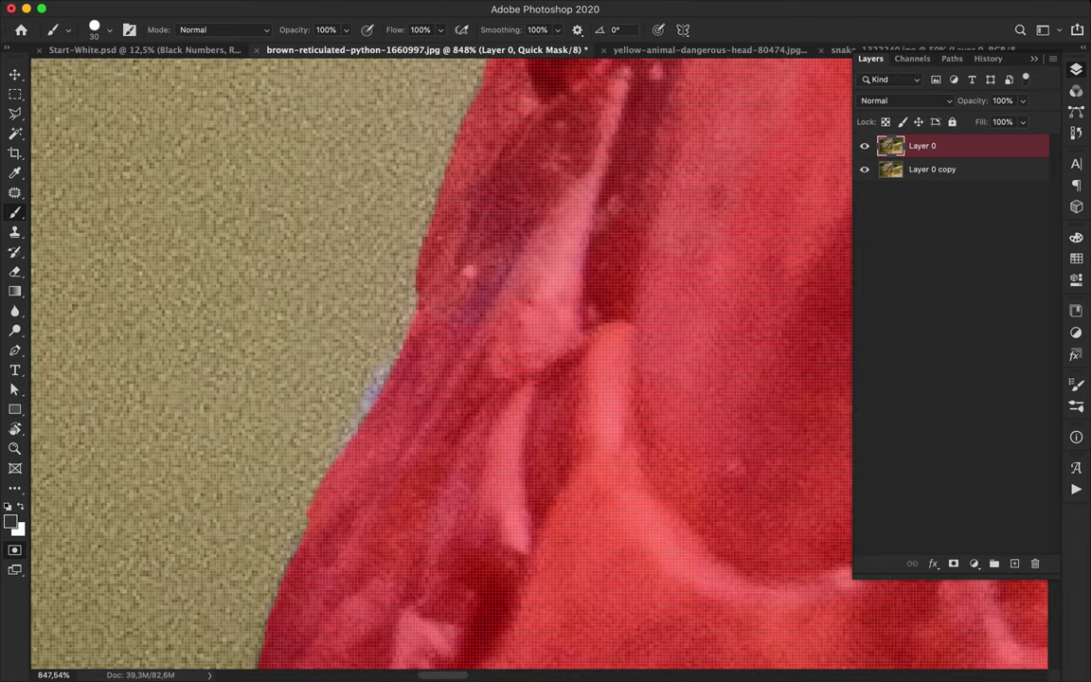
left_click_drag(337, 557, 409, 410)
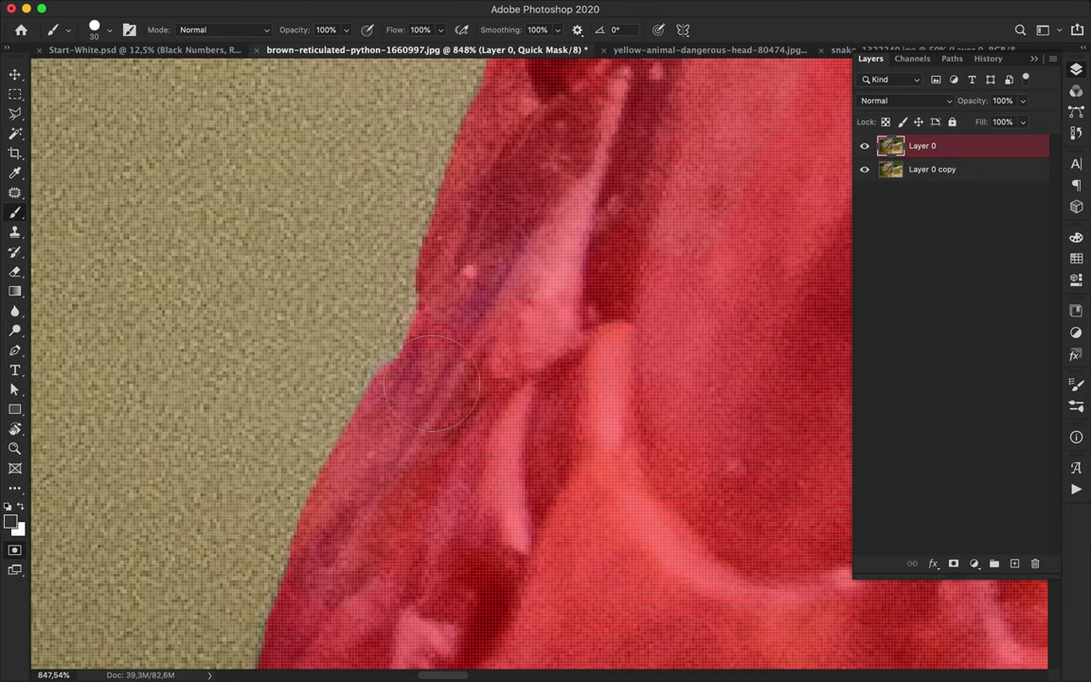
left_click_drag(356, 656, 421, 382)
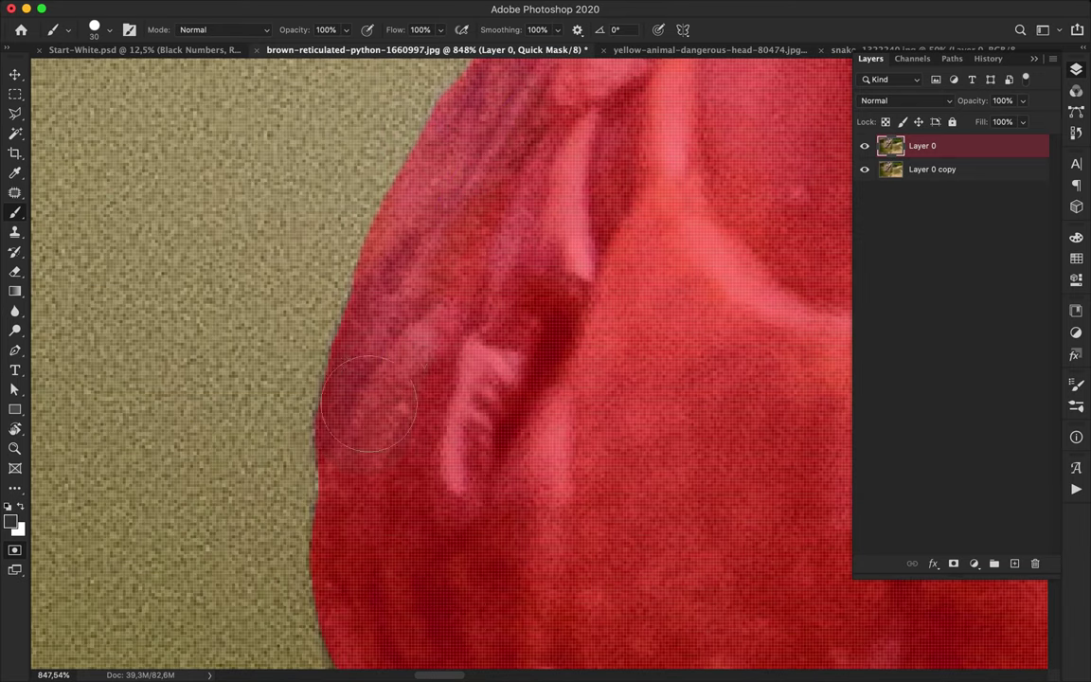
Step: Paint the mask over the missing edge areas around the tip of the snout and along the underside of the jaw
mouse_move(375, 661)
left_mouse_down()
mouse_move(375, 428)
mouse_move(415, 507)
mouse_move(510, 585)
left_mouse_up()
scroll(509, 585, "down", 2)
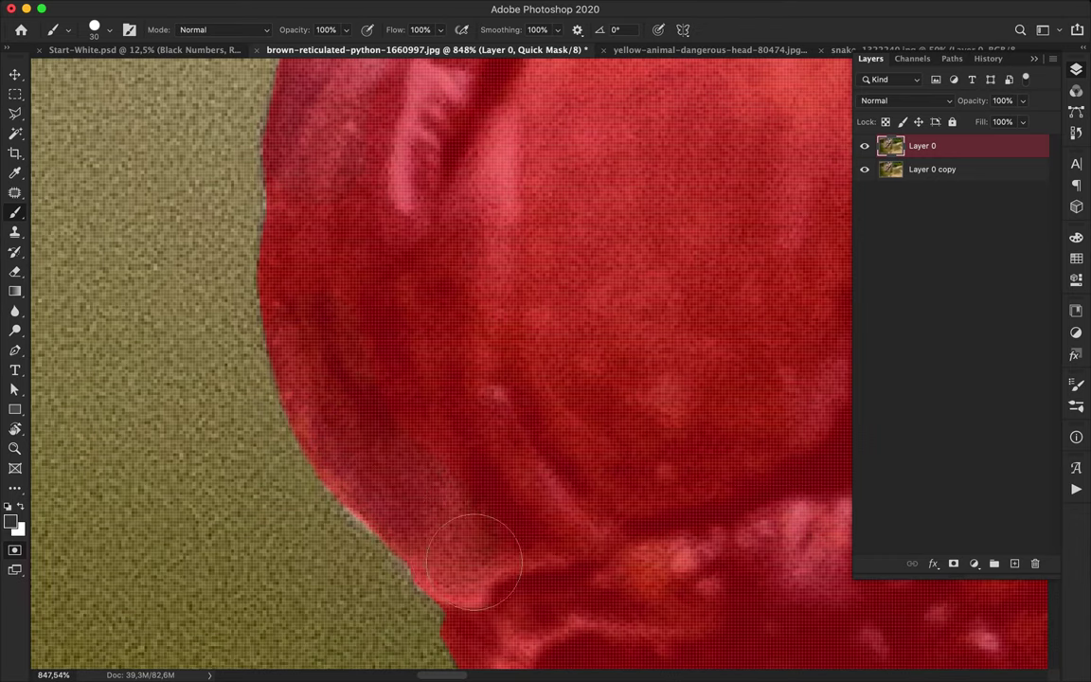
scroll(307, 275, "down", 3)
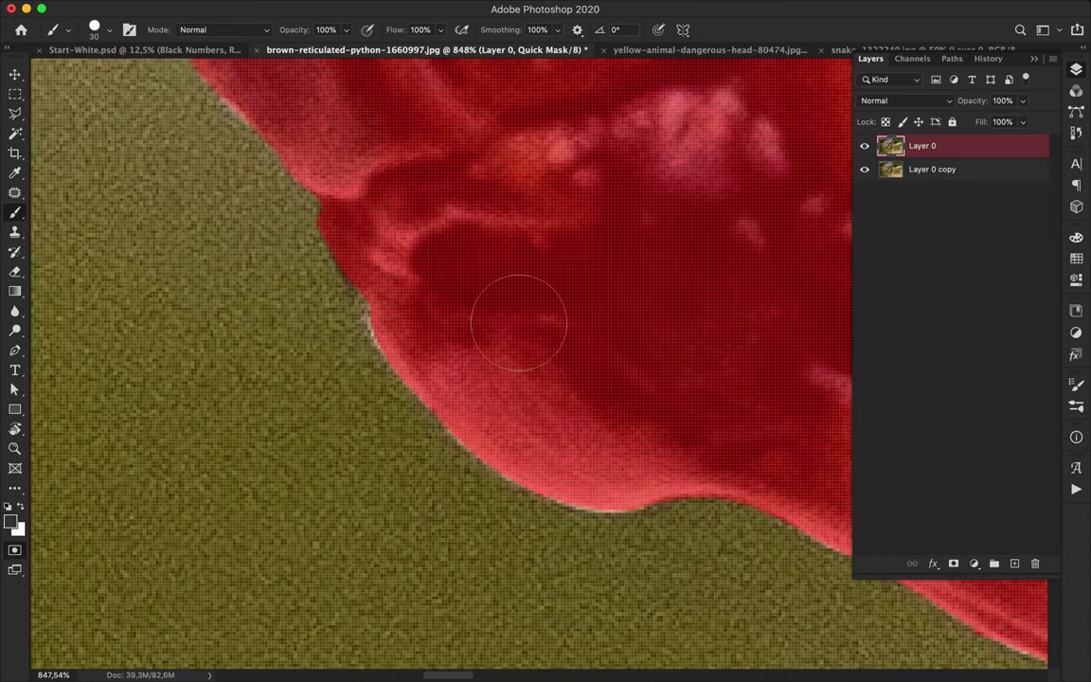
mouse_move(384, 250)
left_mouse_down()
mouse_move(439, 312)
mouse_move(455, 351)
left_mouse_up()
scroll(483, 392, "right", 3)
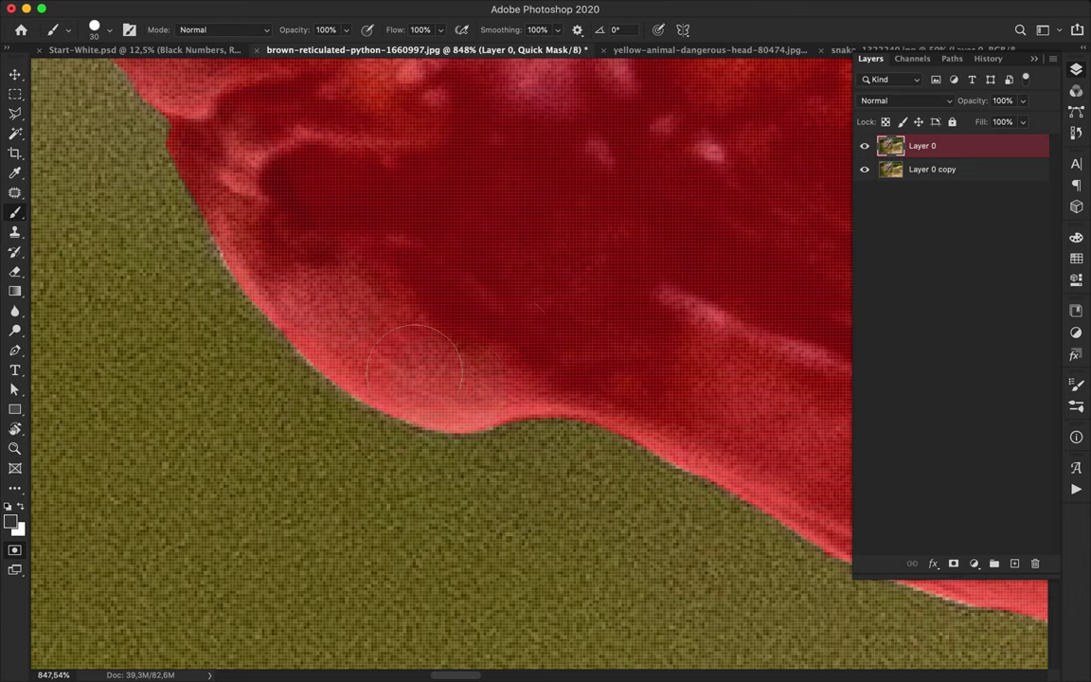
scroll(415, 373, "right", 8)
scroll(505, 398, "right", 5)
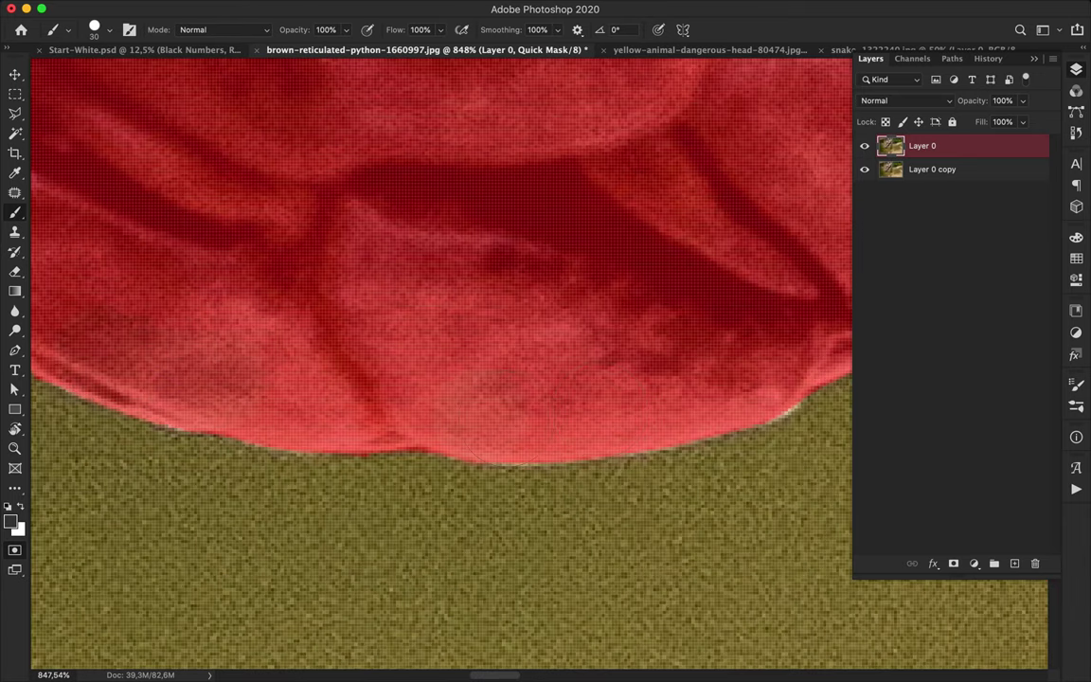
scroll(575, 387, "right", 5)
scroll(653, 294, "right", 5)
Step: Set up the Eraser with a 19 px brush for trimming the mask
key("r")
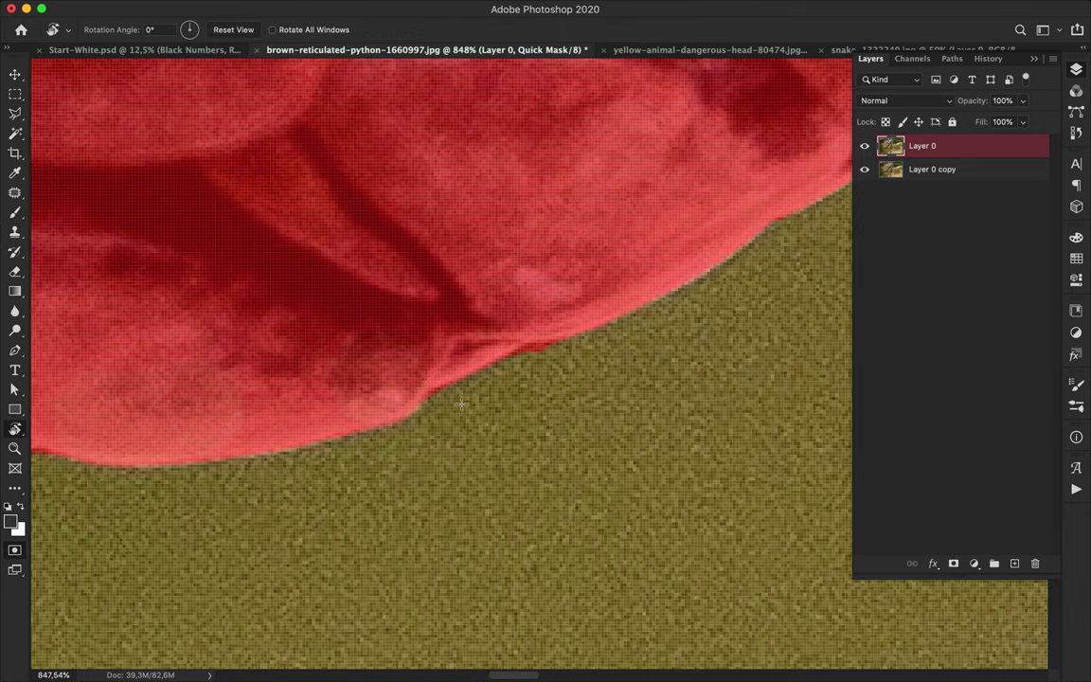
key("e")
left_click(96, 31)
key("Return")
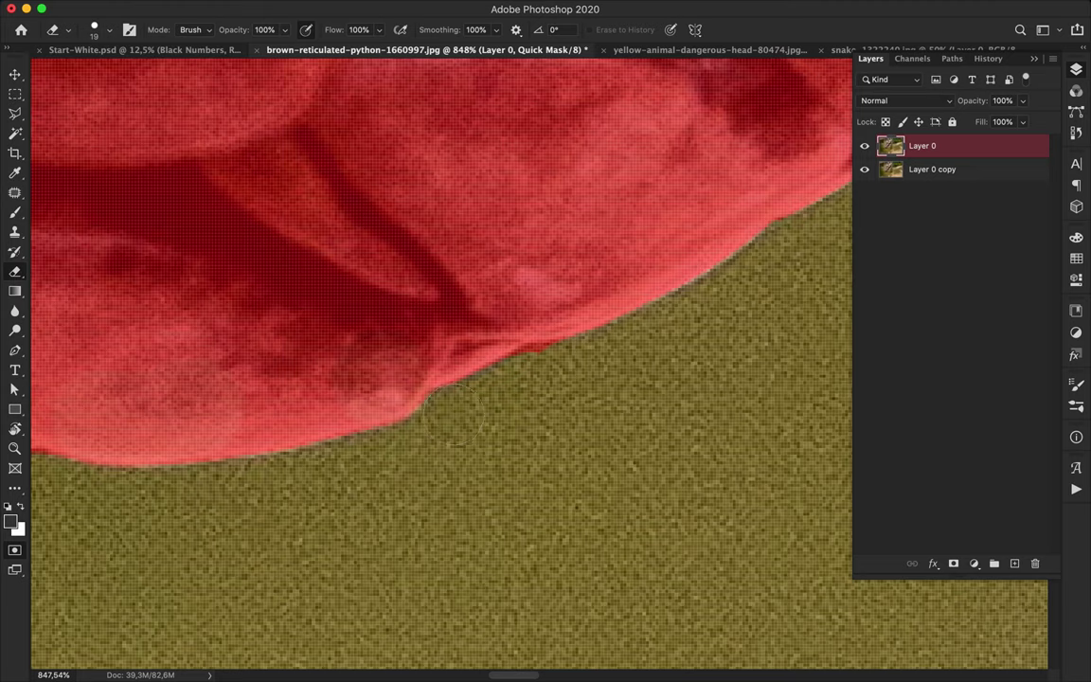
Step: Erase the excess mask that spills past the underside of the jaw and the right edge of the cheek
scroll(512, 385, "right", 5)
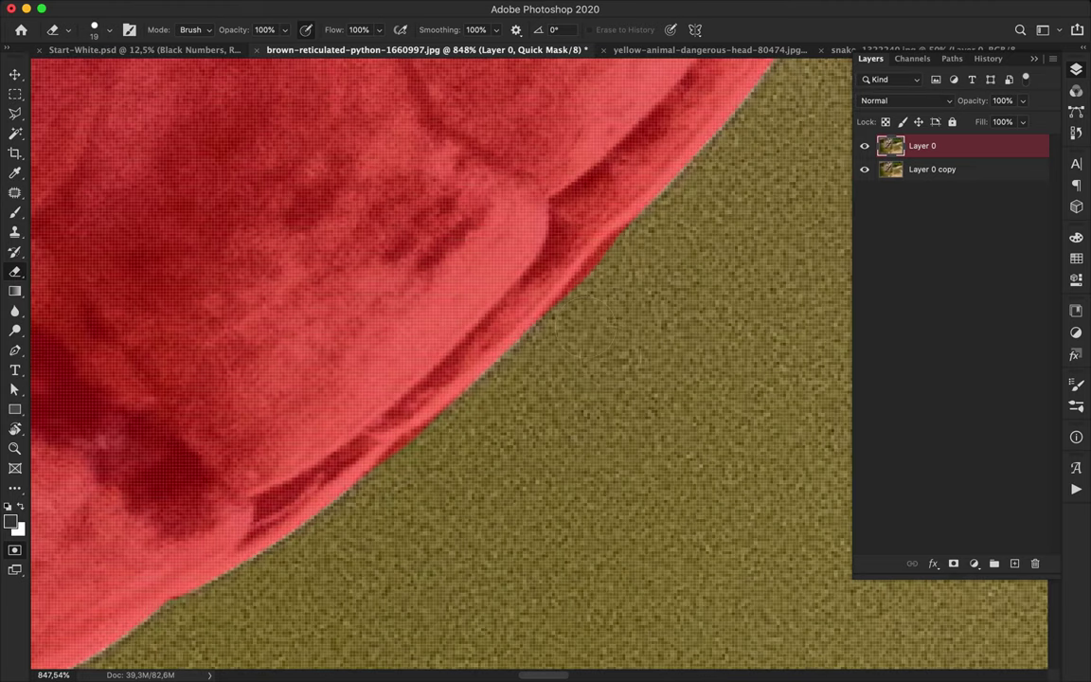
scroll(582, 346, "right", 5)
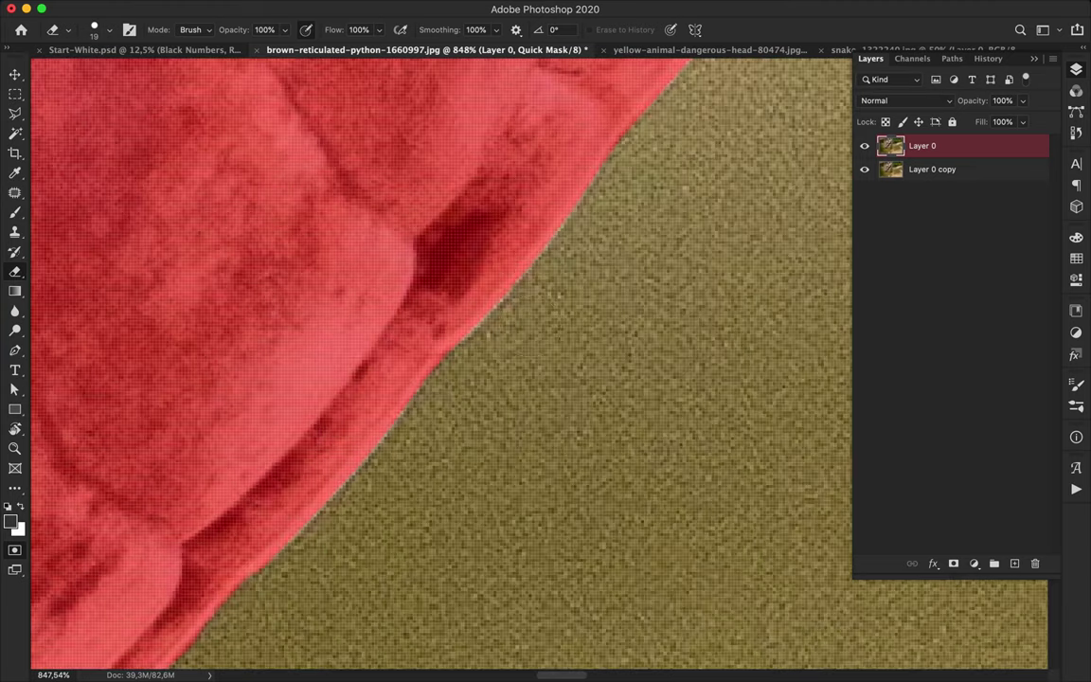
scroll(535, 337, "right", 5)
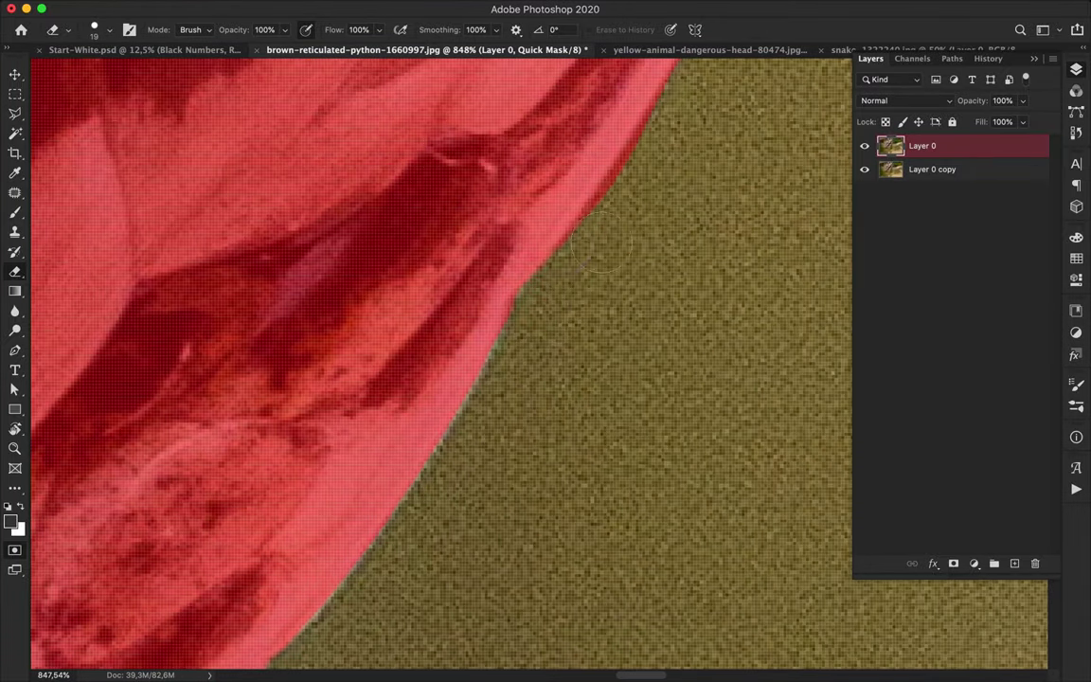
scroll(597, 236, "up", 5)
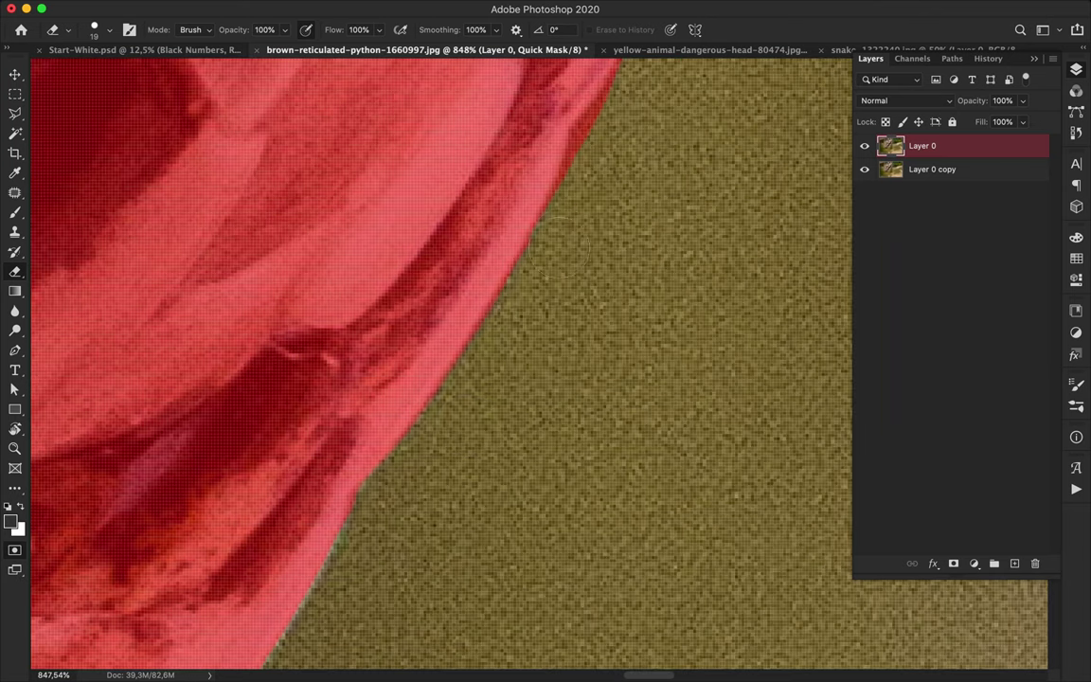
scroll(441, 364, "up", 5)
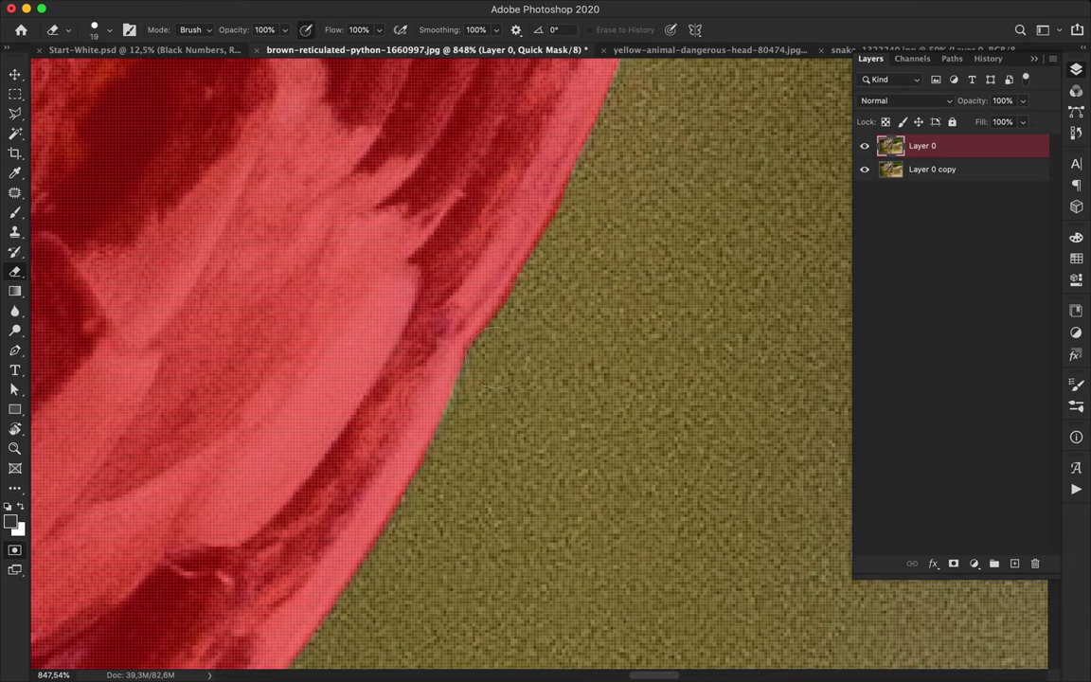
scroll(630, 303, "up", 5)
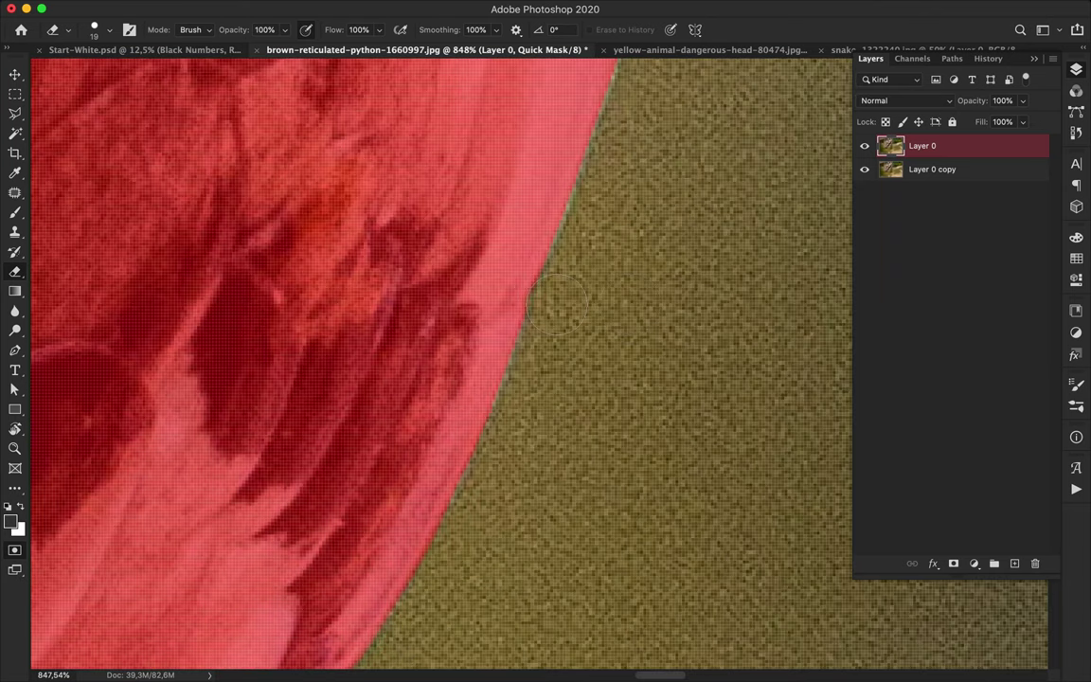
Step: Touch up the right edge behind the cheek by painting the missing mask and erasing the overshoot
key("b")
scroll(515, 237, "up", 5)
mouse_move(515, 237)
left_mouse_down()
mouse_move(494, 182)
mouse_move(511, 118)
left_mouse_up()
key("e")
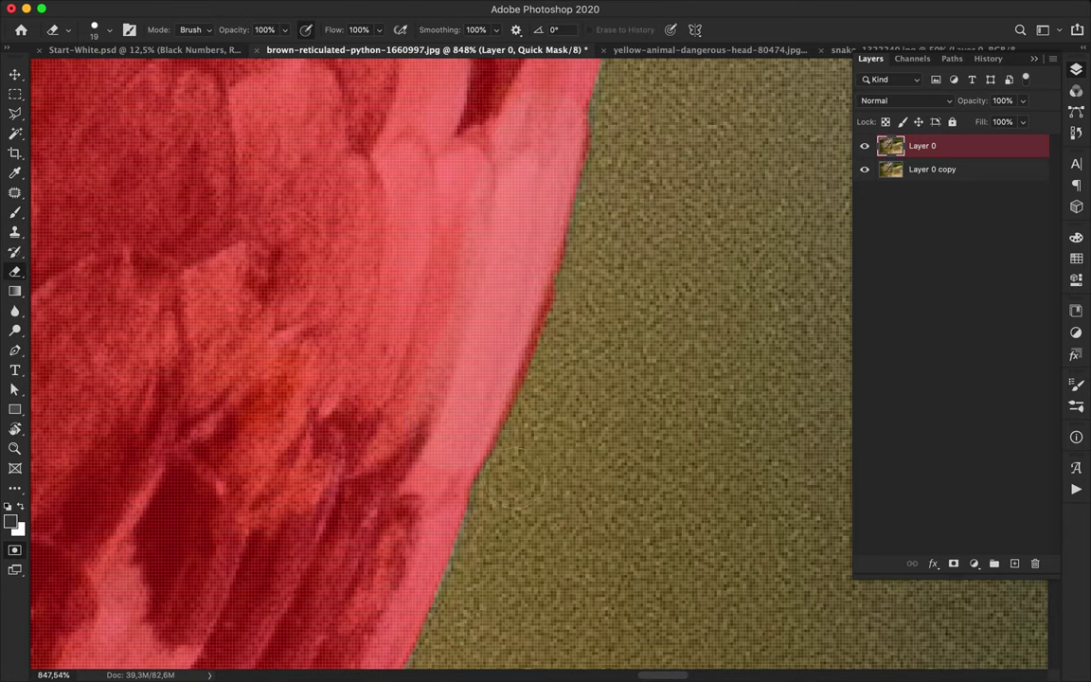
scroll(510, 386, "up", 5)
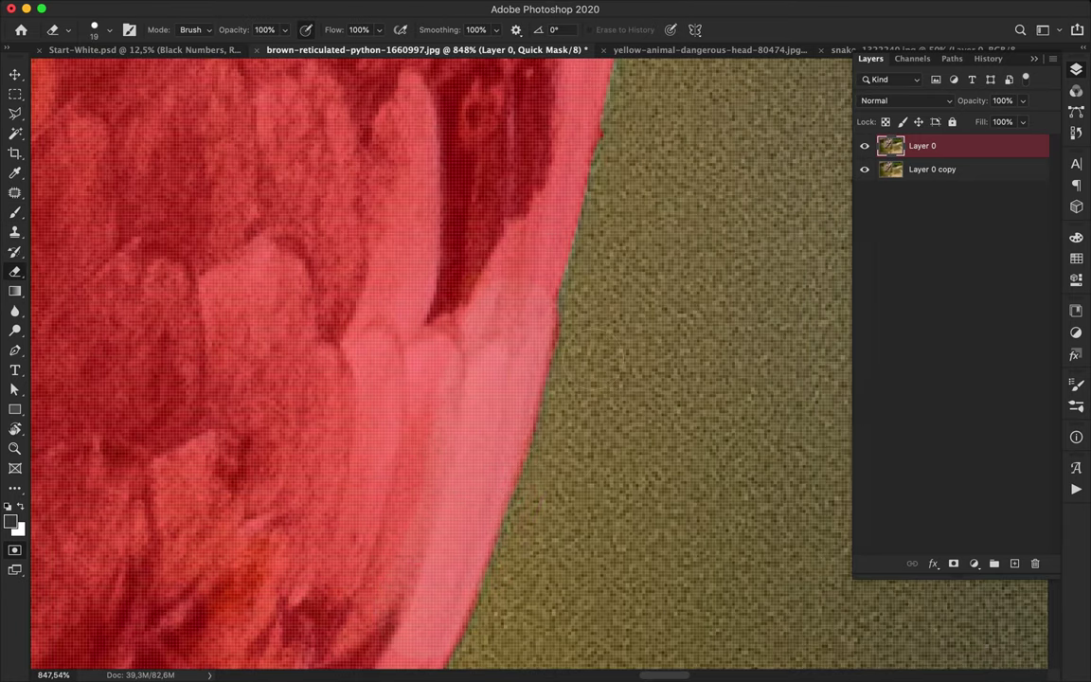
scroll(587, 301, "up", 5)
scroll(578, 350, "up", 5)
Step: Paint the mask over the gaps along the right edge of the back of the head with the 30 px Brush
key("b")
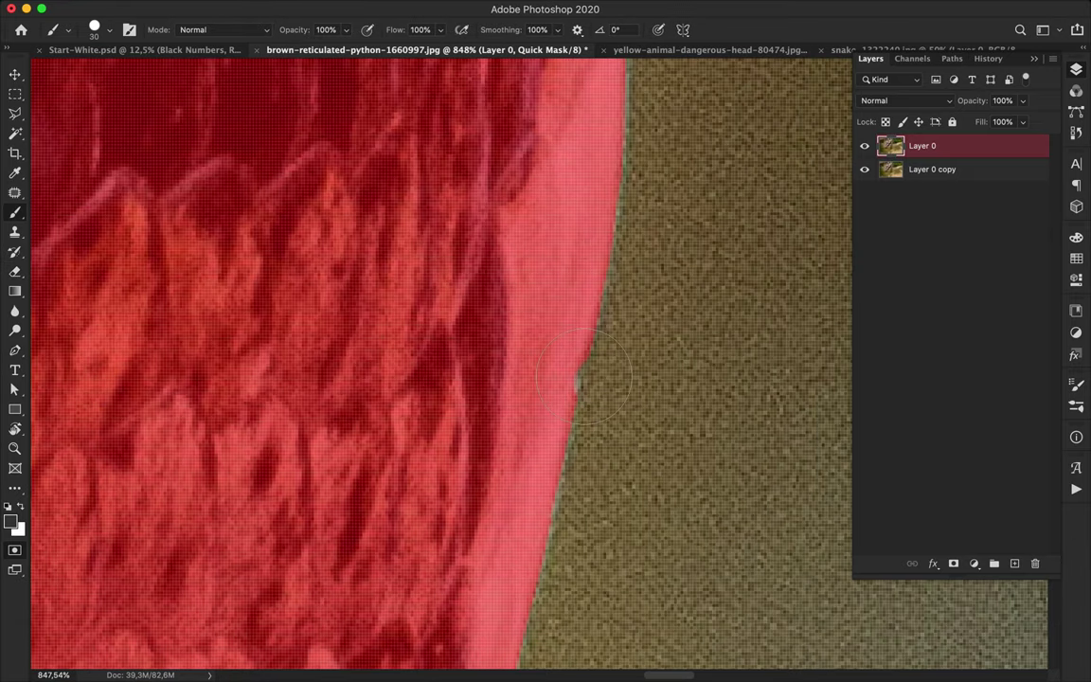
left_click_drag(532, 379, 519, 402)
scroll(519, 388, "up", 5)
mouse_move(510, 247)
left_mouse_down()
mouse_move(507, 424)
mouse_move(457, 473)
mouse_move(445, 507)
left_mouse_up()
scroll(447, 473, "up", 5)
left_click_drag(442, 104, 477, 324)
scroll(476, 341, "up", 6)
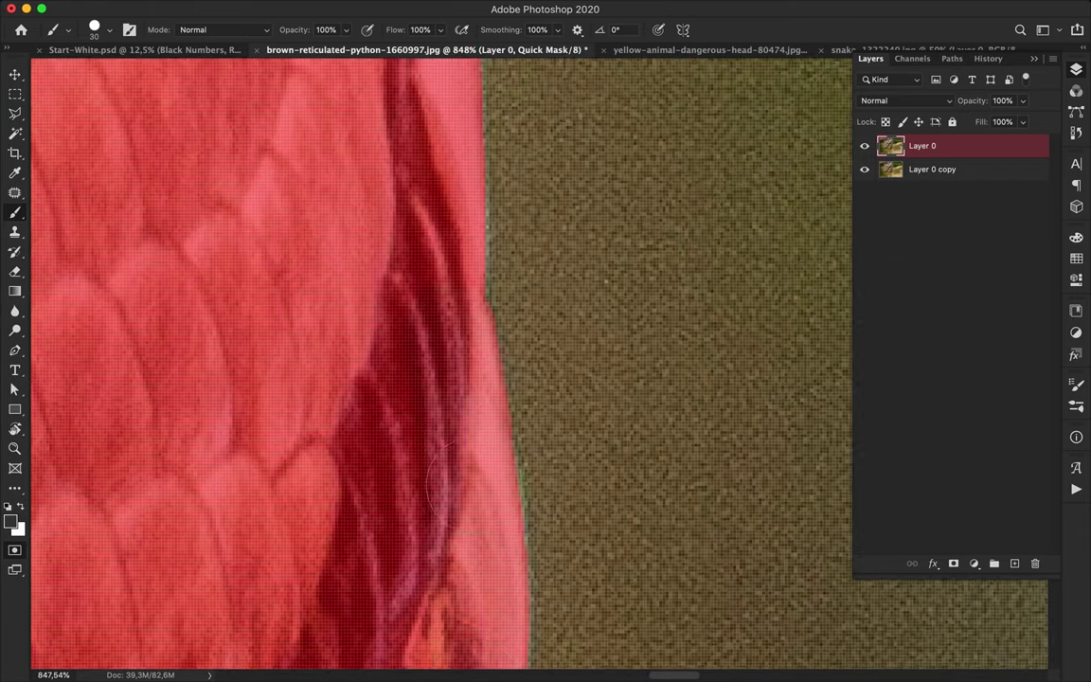
left_click_drag(441, 278, 445, 183)
Step: Correct the mask along the right edge of the neck up to the image's upper border, erasing spill and painting gaps
key("e")
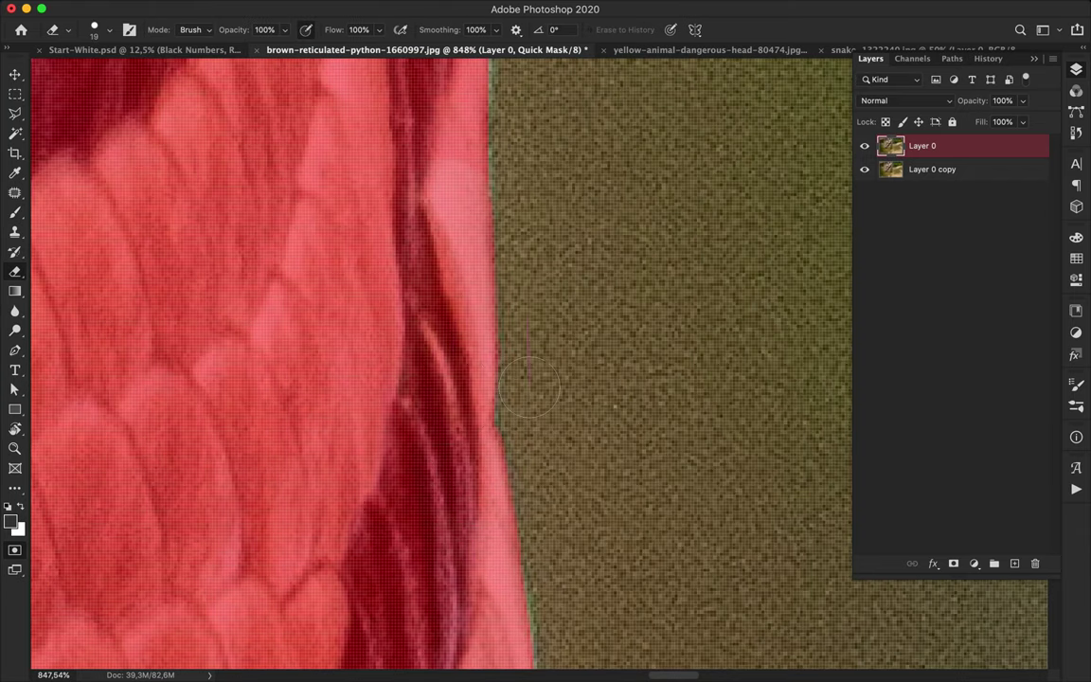
scroll(529, 390, "up", 5)
key("b")
left_click_drag(431, 225, 428, 299)
scroll(428, 236, "up", 6)
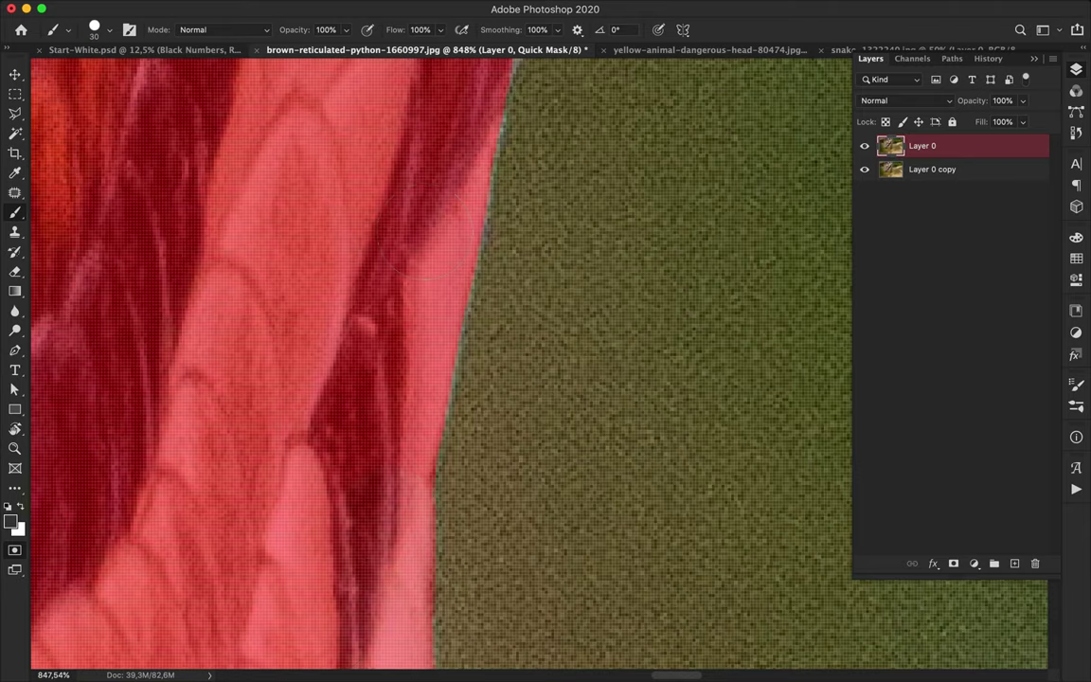
scroll(428, 232, "up", 5)
mouse_move(439, 237)
left_mouse_down()
mouse_move(464, 159)
mouse_move(419, 313)
left_mouse_up()
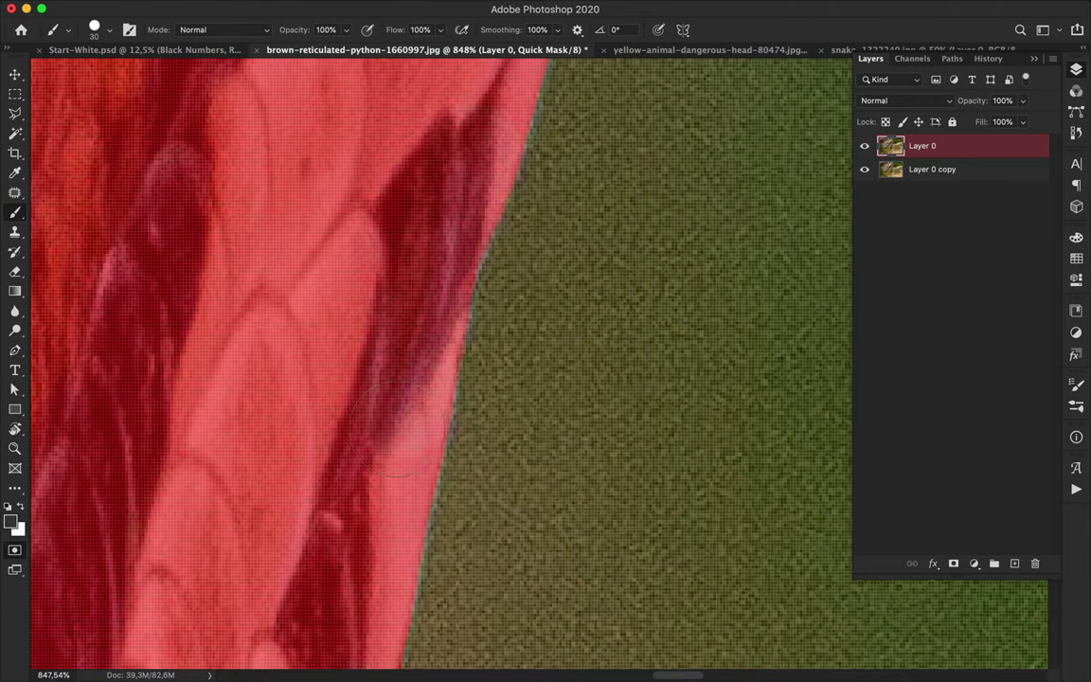
scroll(396, 426, "up", 5)
Step: Paint the mask over the uncovered areas along the left edge of the neck, working down toward the head
key("e")
scroll(547, 352, "left", 10)
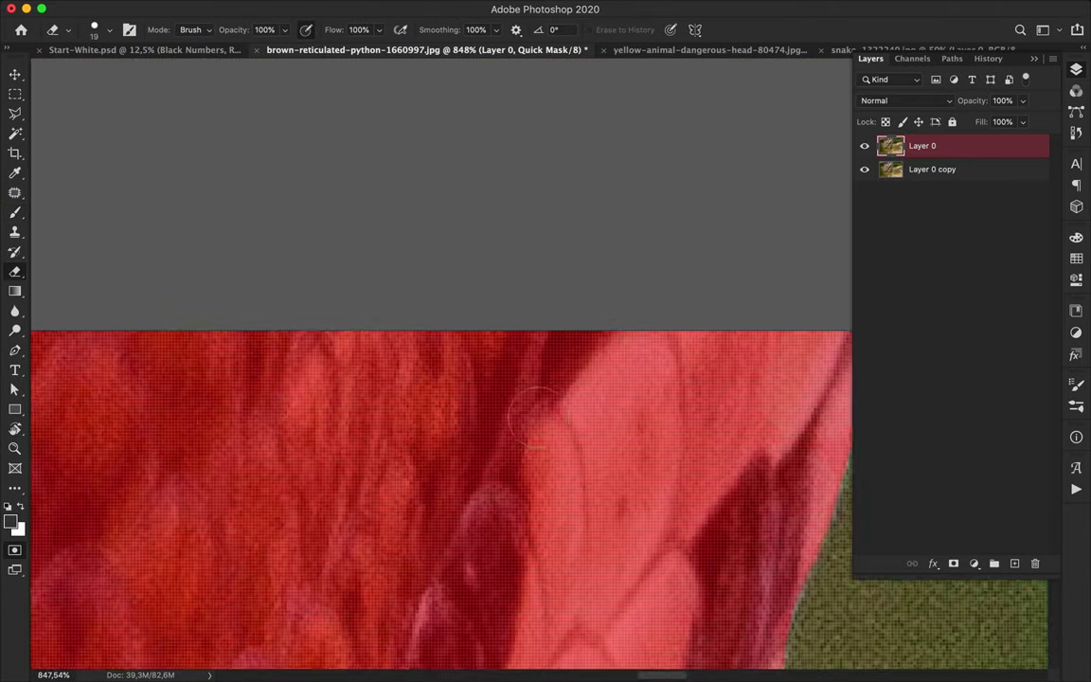
scroll(511, 426, "down", 5)
key("b")
mouse_move(455, 521)
left_mouse_down()
mouse_move(492, 491)
mouse_move(563, 377)
mouse_move(673, 301)
left_mouse_up()
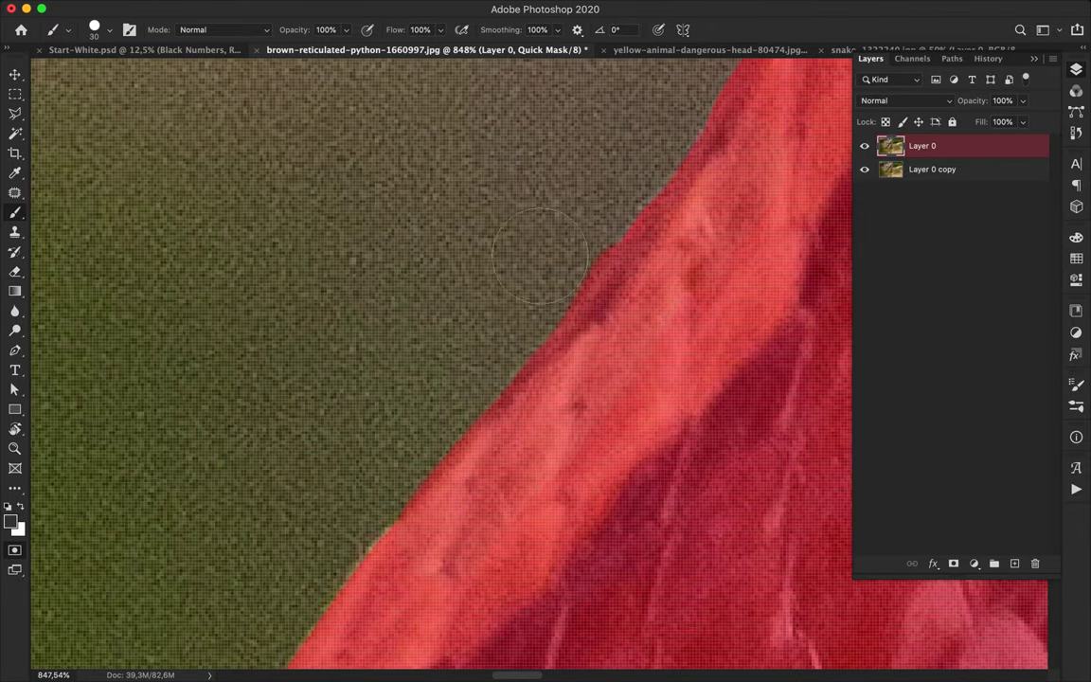
key("e")
key("b")
scroll(412, 448, "down", 12)
scroll(412, 448, "left", 8)
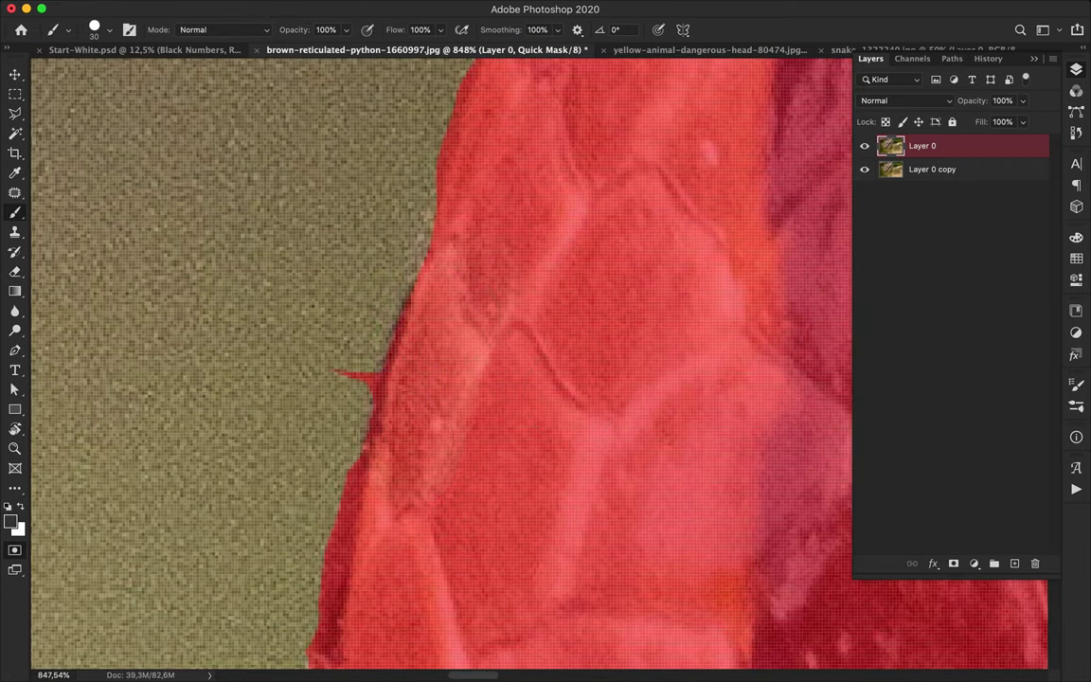
Step: Erase the mask spike sticking out of the head's left edge and check the edge down past the eye bulge
key("e")
left_click_drag(371, 380, 337, 373)
scroll(485, 327, "right", 5)
scroll(485, 326, "down", 2)
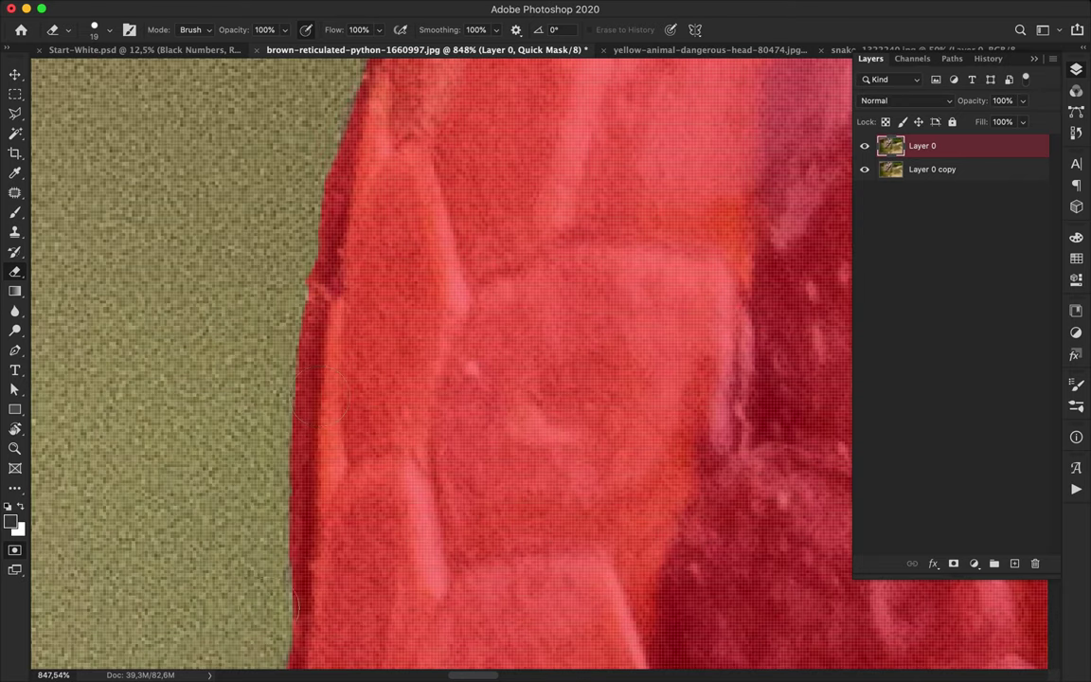
scroll(327, 322, "down", 10)
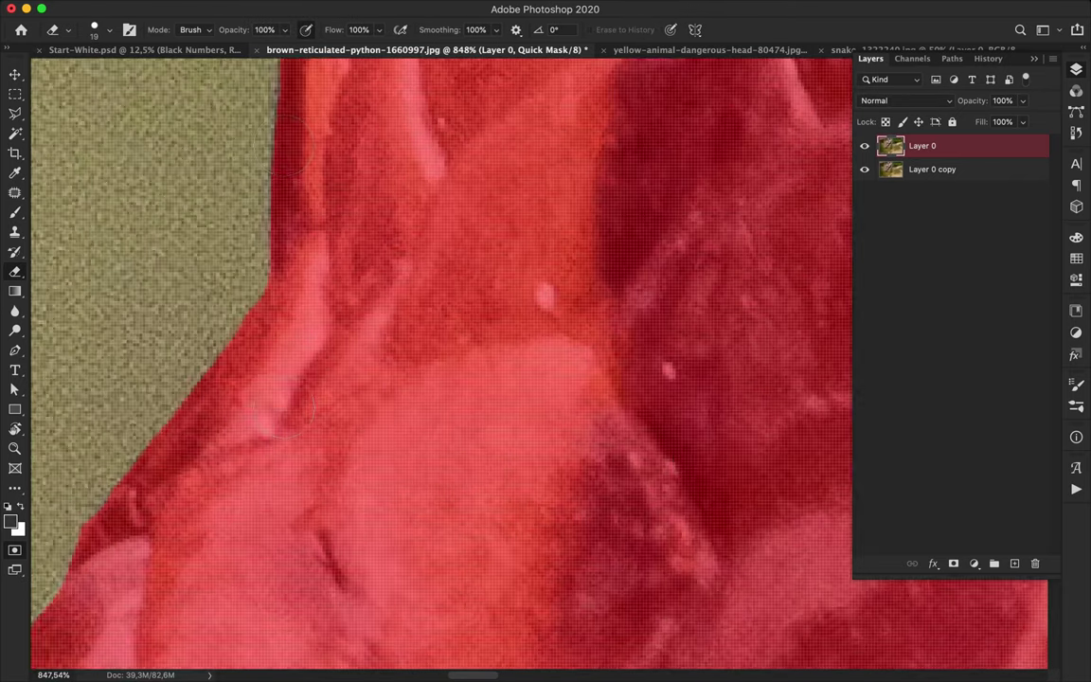
scroll(327, 322, "down", 15)
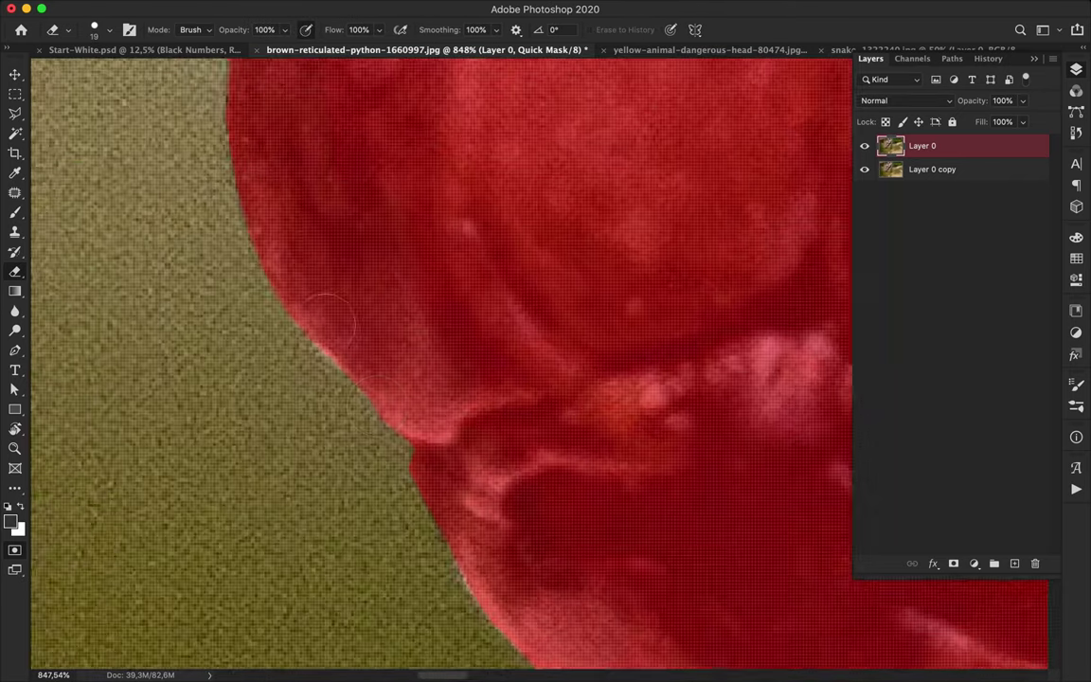
scroll(441, 485, "down", 2)
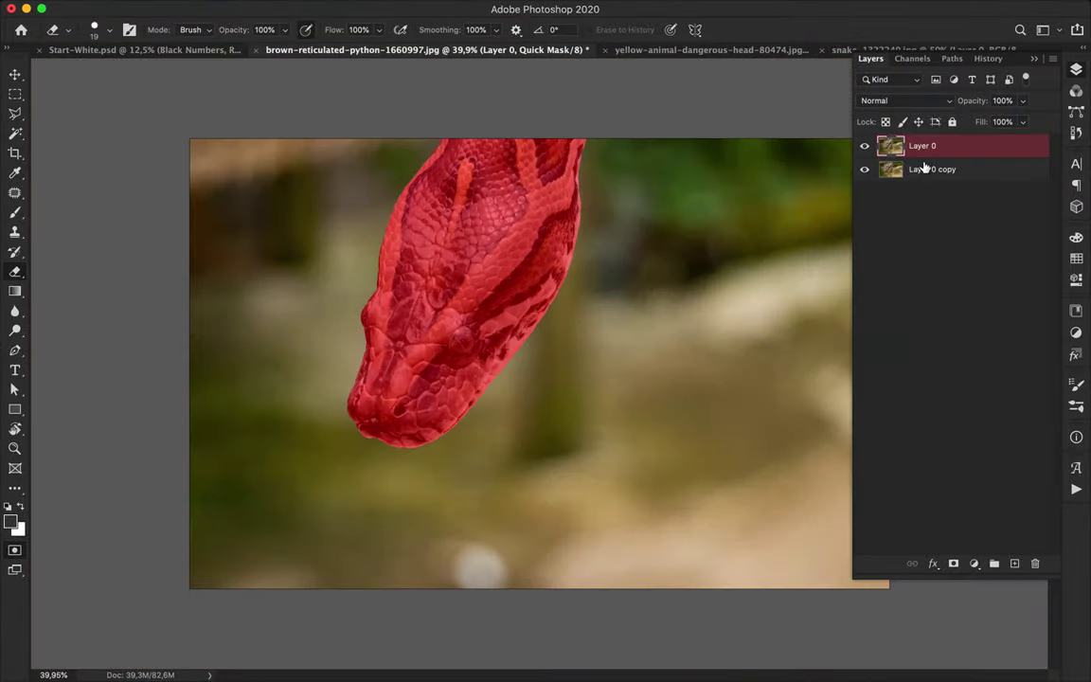
Step: Convert the Quick Mask to a selection, delete the background from Layer 0 and hide Layer 0 copy
key("q")
key("Delete")
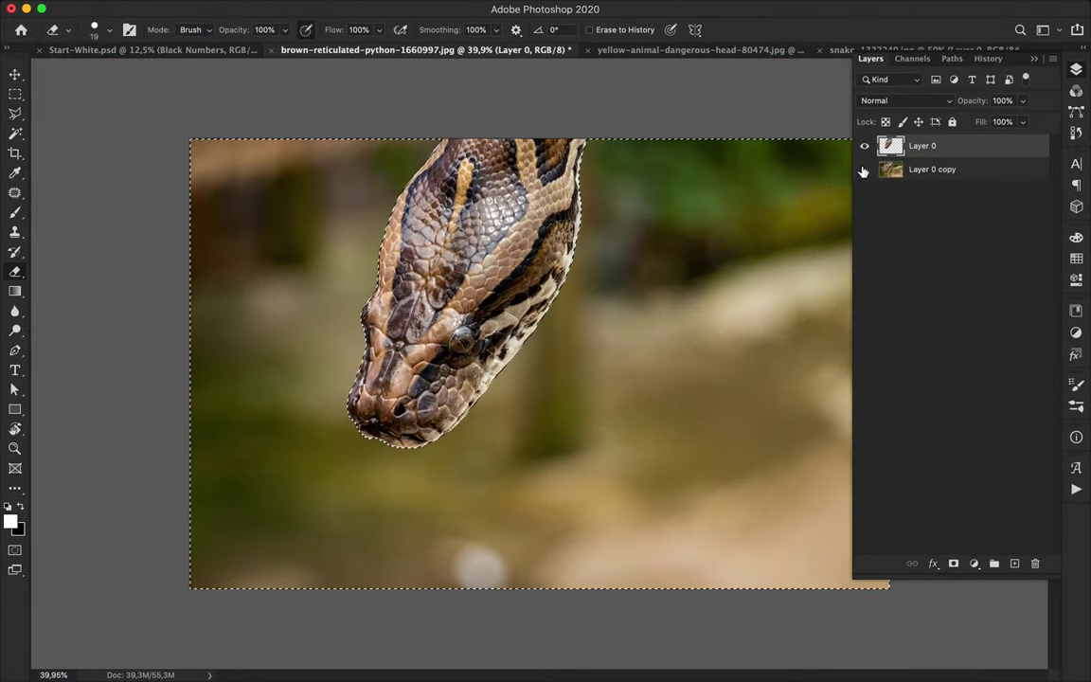
left_click(864, 170)
Step: Deselect and shift the cut-out head slightly to inspect its edge against the transparent background
key("m")
left_click(646, 355)
key("v")
left_click_drag(480, 268, 435, 258)
scroll(430, 322, "up", 10)
scroll(430, 322, "up", 5)
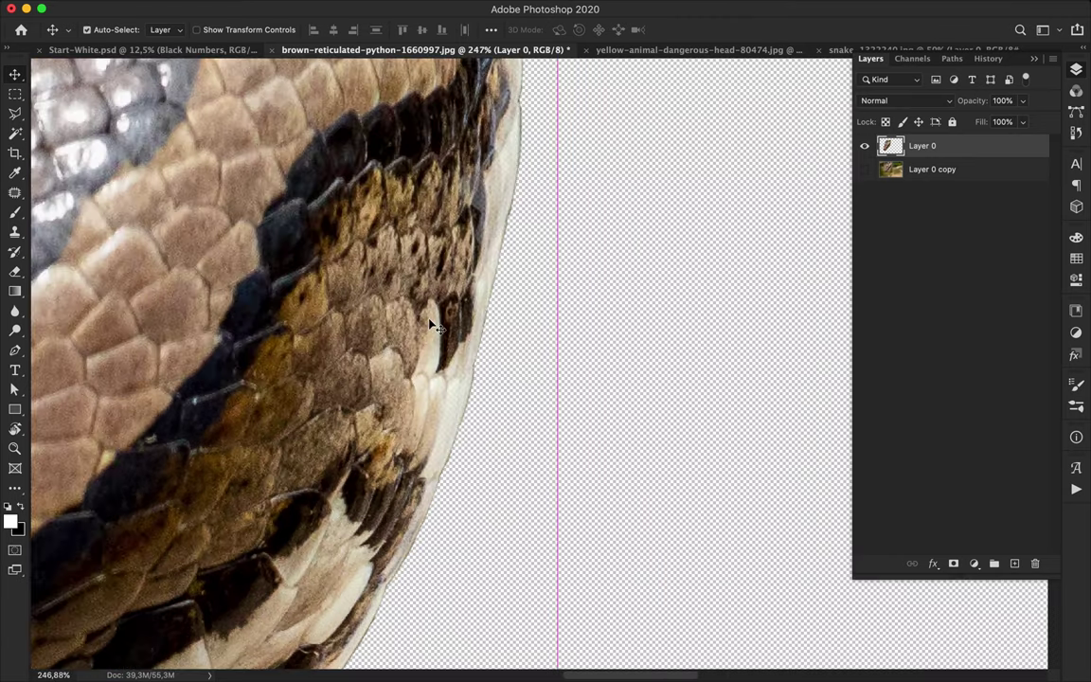
Step: Undo the move, the deselection and the background deletion
key("super+z")
key("super+z")
key("super+z")
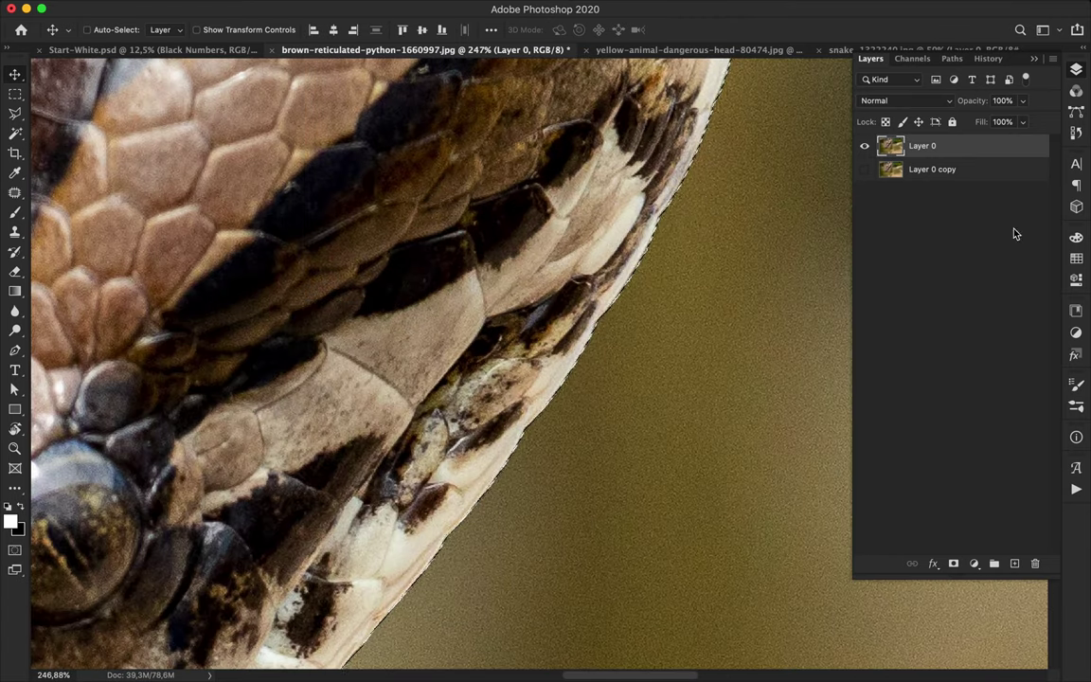
left_click(311, 8)
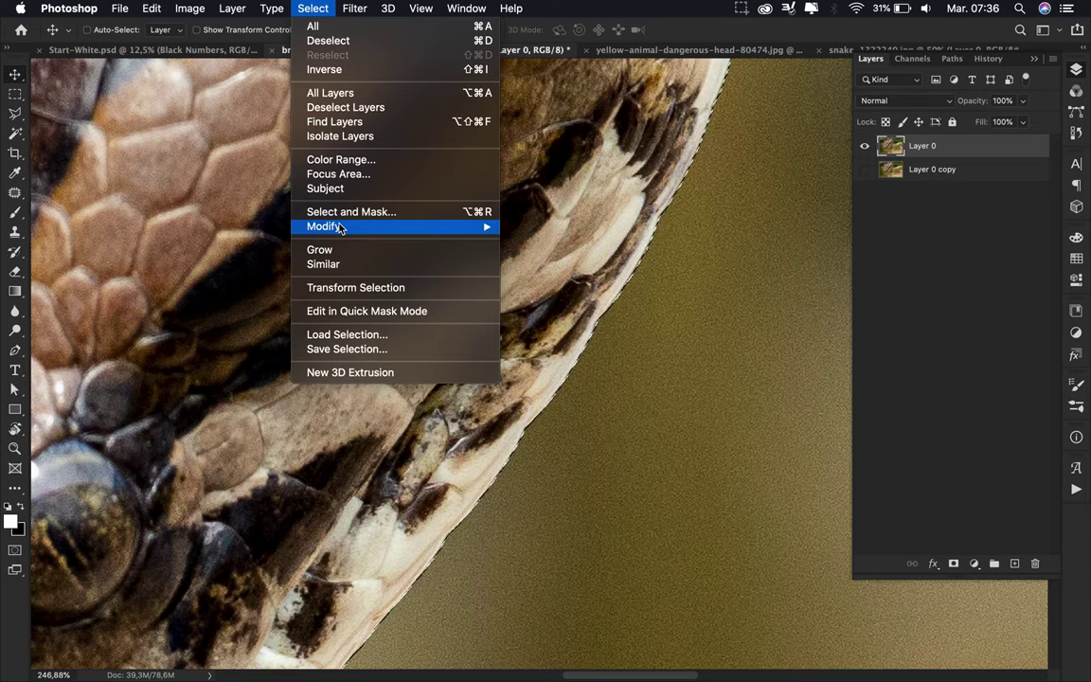
left_click(343, 287)
key("super+minus")
key("super+minus")
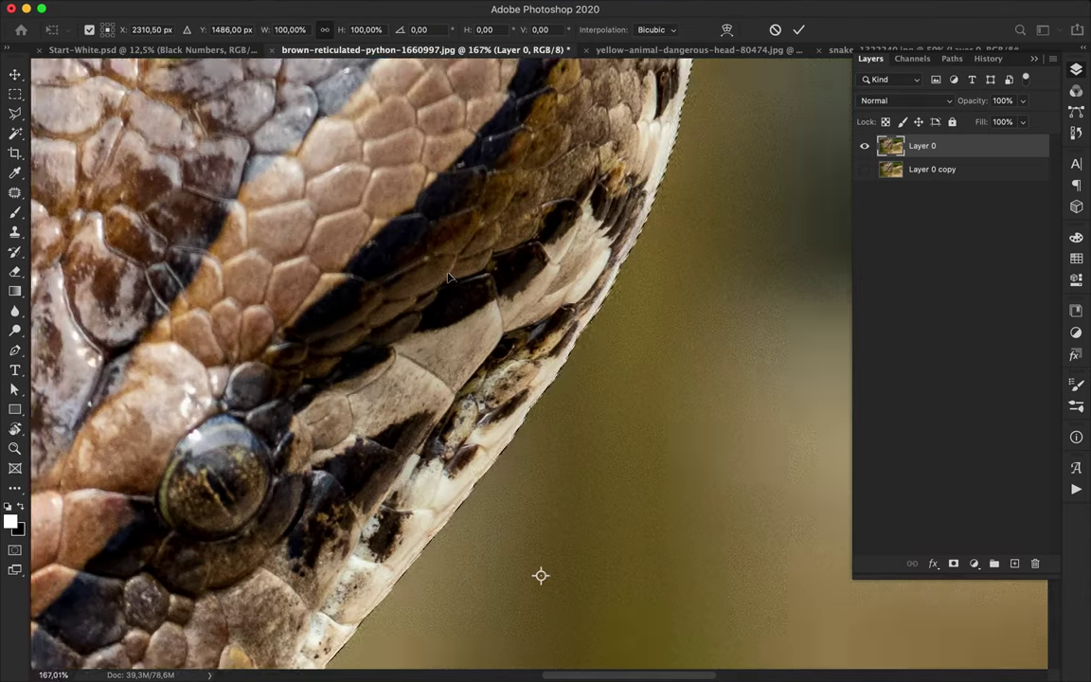
key("Escape")
left_click(313, 8)
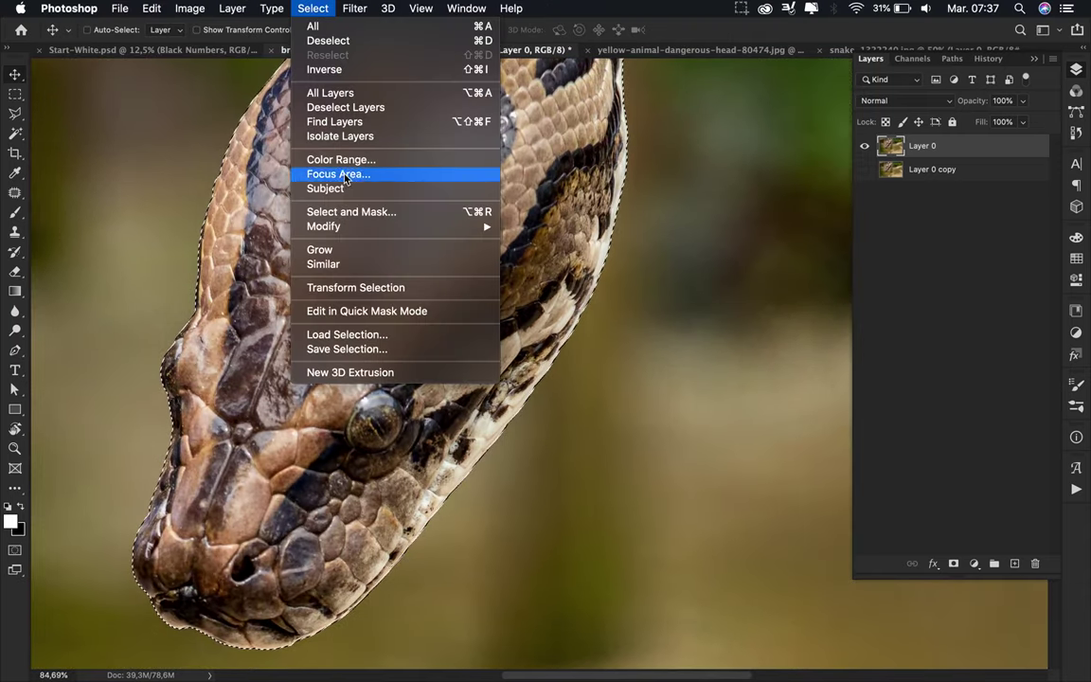
left_click(1001, 531)
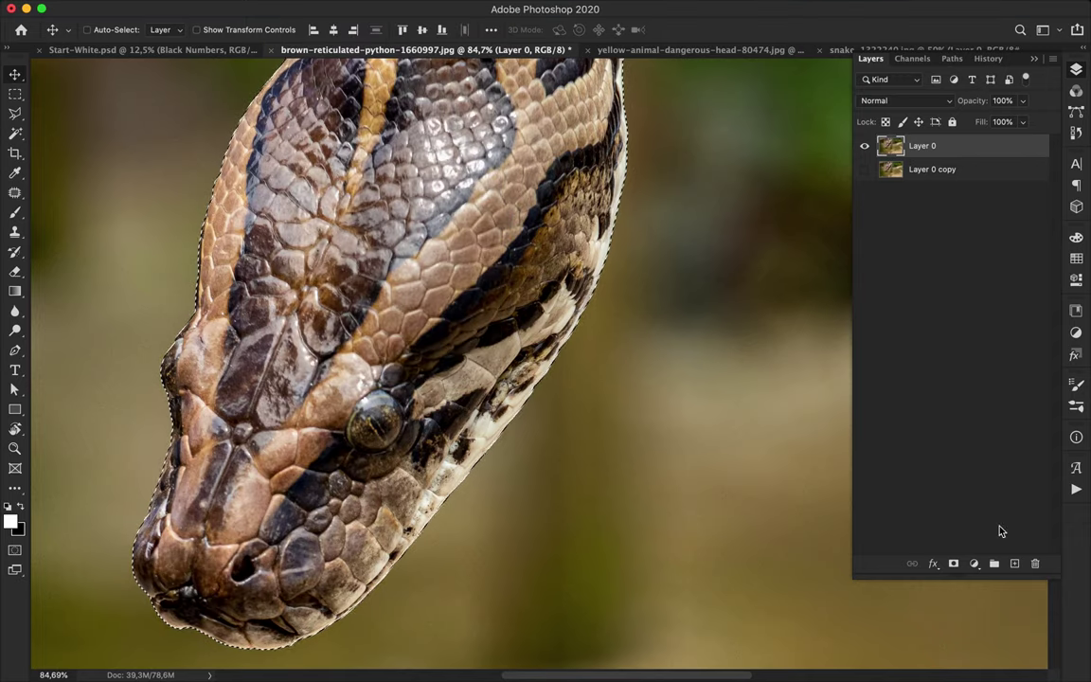
Step: Delete the selected background and bring the cut-out snake head into Start-White.psd as the layer directly above Background
scroll(314, 282, "down", 5)
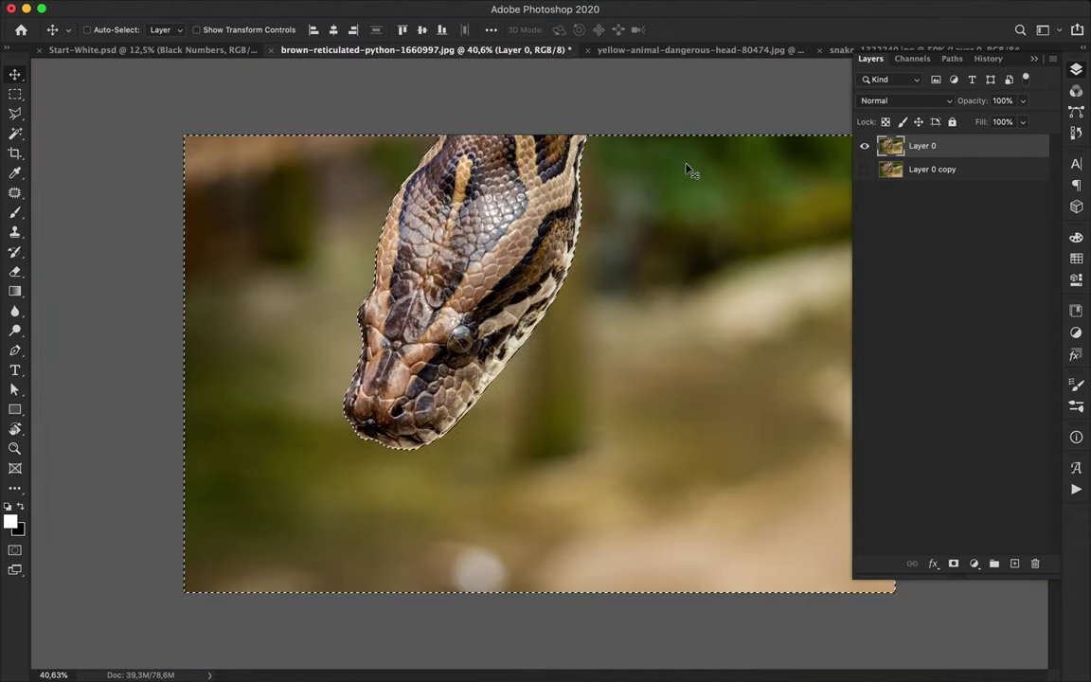
key("Delete")
left_click_drag(690, 169, 632, 156)
left_click_drag(966, 508, 953, 517)
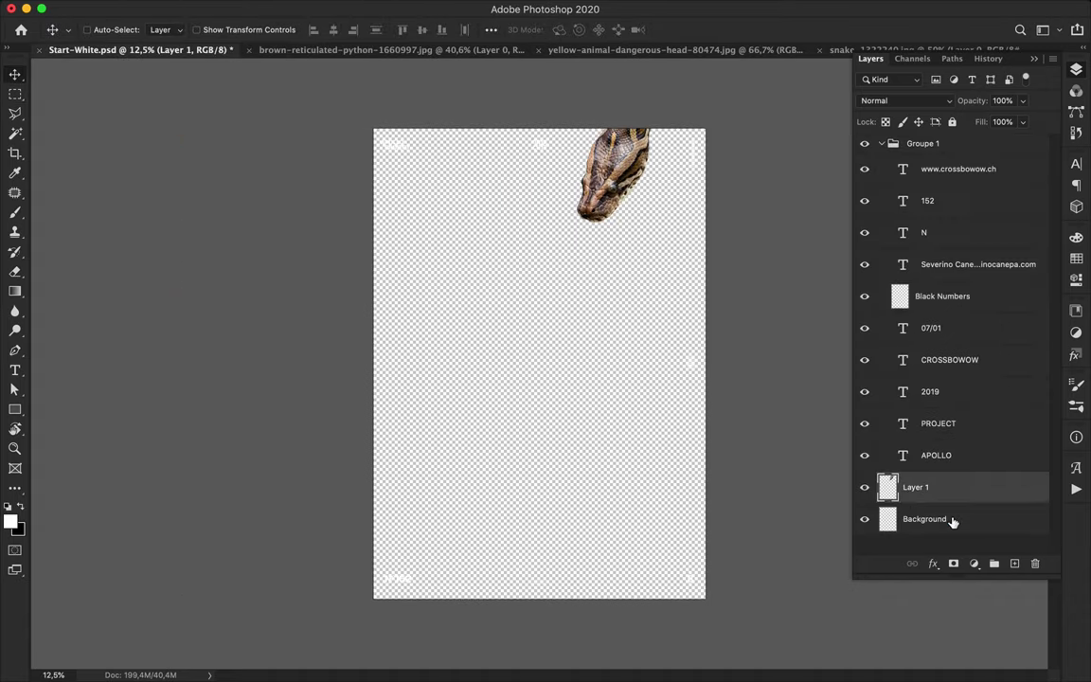
Step: Draw a black rectangle of about 7142 × 10022 px over the whole canvas, directly above the Background layer
left_click(952, 521)
key("u")
left_click(167, 30)
left_click(110, 111)
left_click_drag(371, 126, 708, 601)
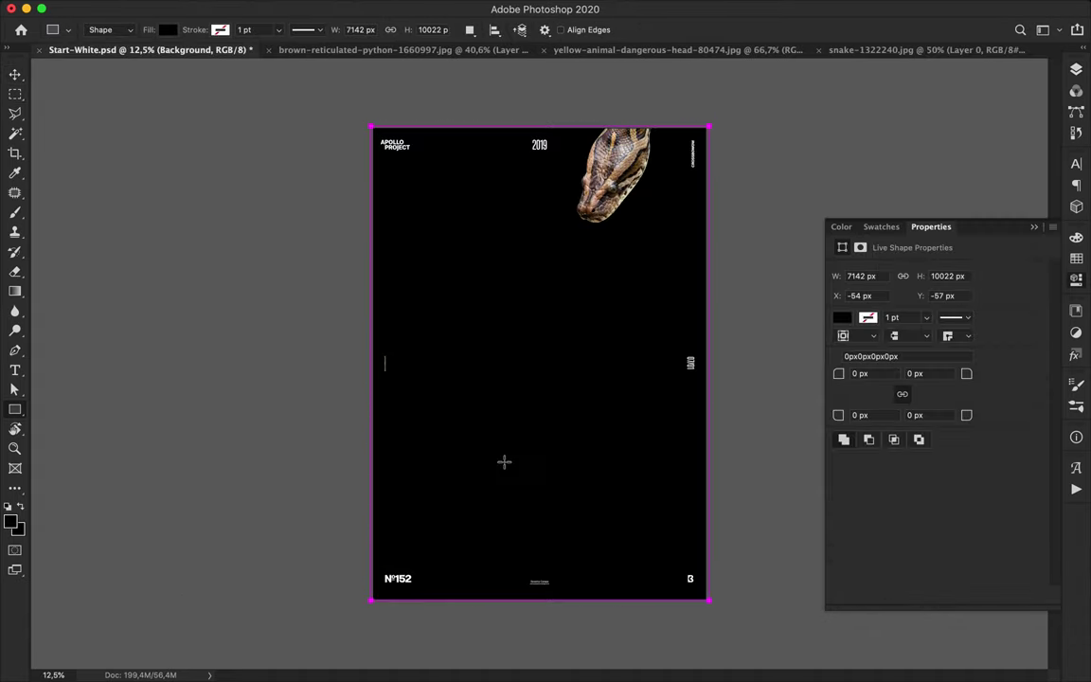
Step: Set the rotated date text at the poster's right edge to 11/12
scroll(435, 606, "up", 5)
key("t")
left_click_drag(333, 490, 396, 483)
key("BackSpace")
key("BackSpace")
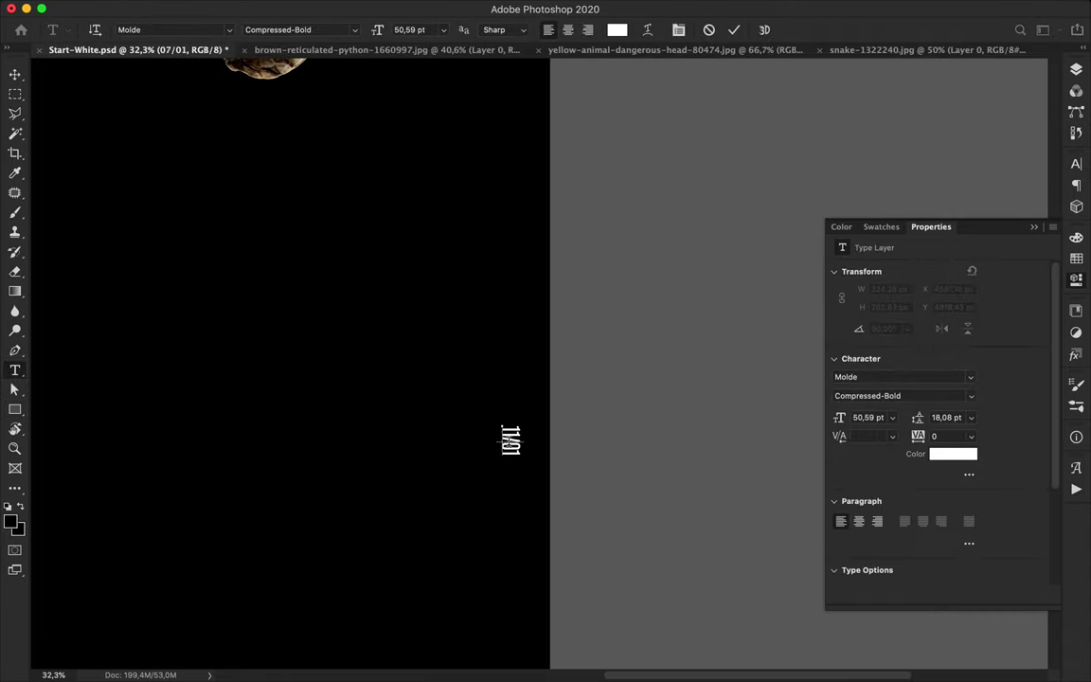
key("Escape")
Step: Open the align and distribute options for the date text, including its Align To choices
key("v")
left_click(490, 30)
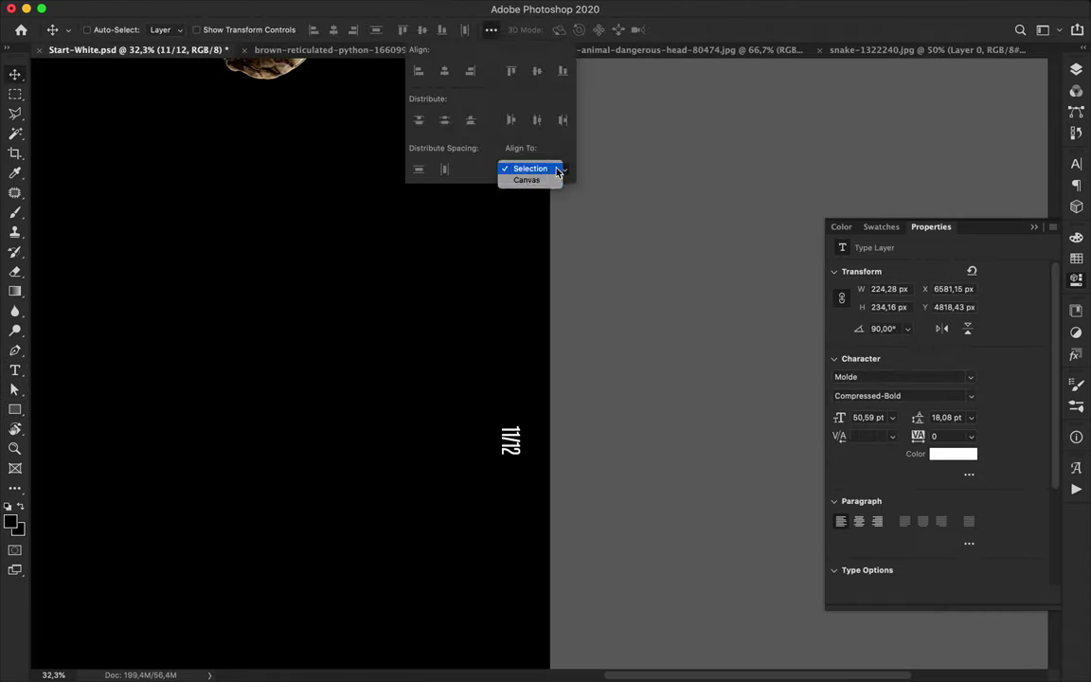
left_click(15, 75)
Step: Nudge the snake head slightly up and left on the poster, and switch back to brown-reticulated-python-1660997.jpg
key("super+0")
left_click_drag(632, 137, 625, 131)
left_click(413, 50)
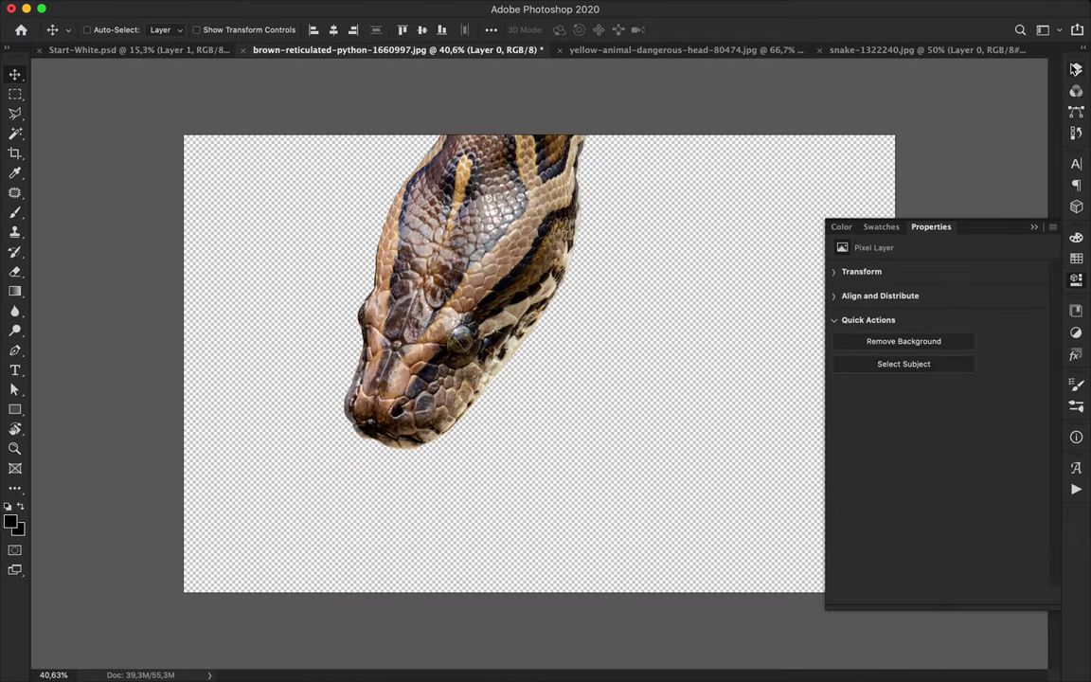
Step: Invert the selection around the python and add a layer mask to Layer 0 that leaves only the head showing
key("F7")
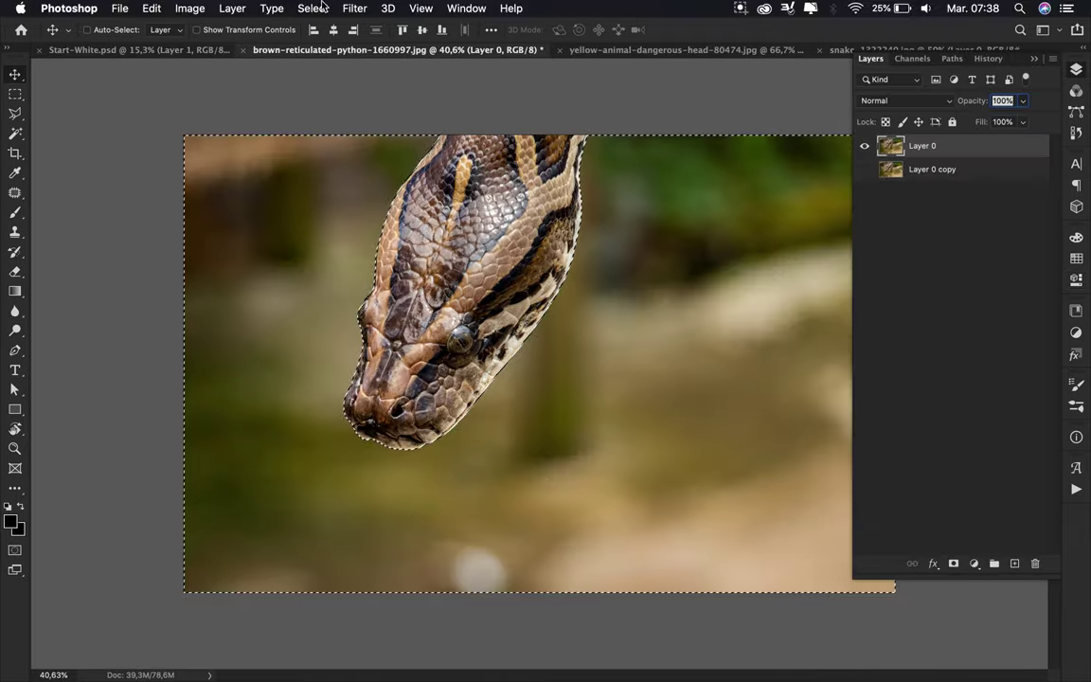
left_click(312, 8)
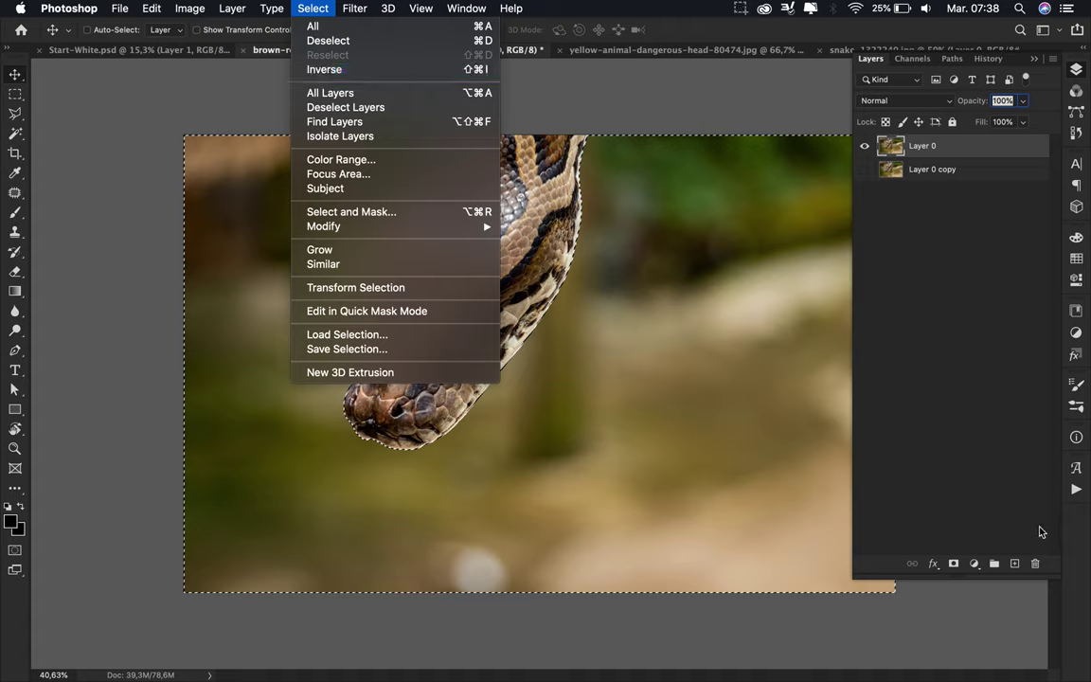
left_click(322, 68)
left_click(954, 564)
key("super+z")
key("shift+super+i")
left_click(954, 564)
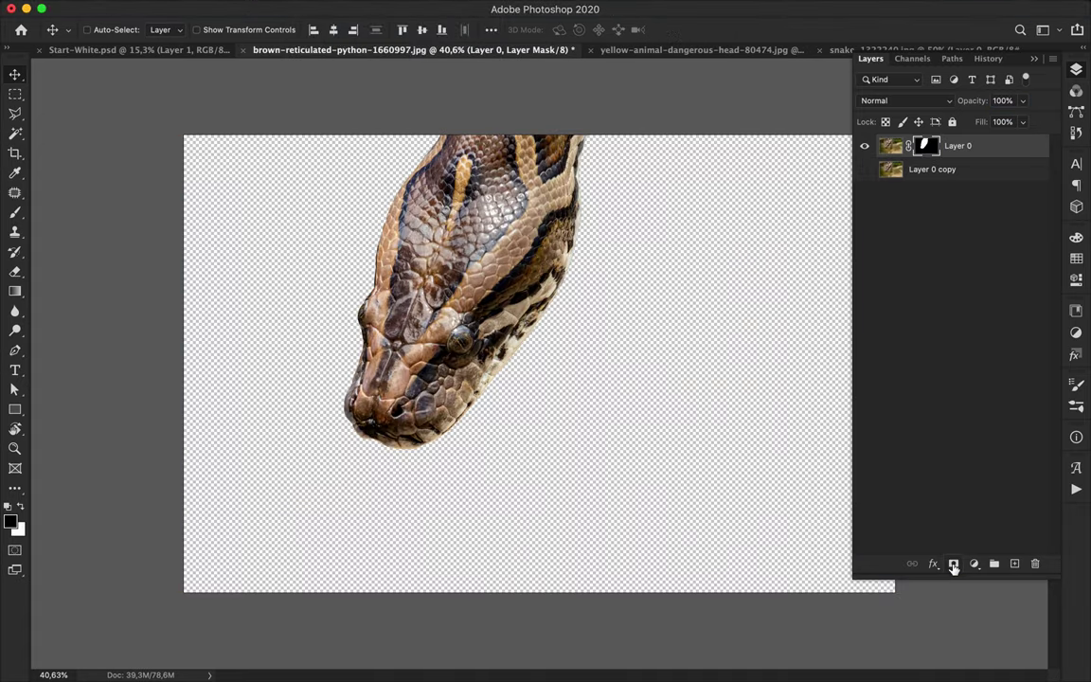
Step: Save the masked python file in Photoshop format as brown-reticulated-python-1660997.psd
key("super+s")
left_click(634, 480)
key("Return")
left_click(663, 288)
Step: In yellow-animal-dangerous-head-80474.jpg, convert the background to Layer 0, duplicate it underneath as Layer 0 copy, and make Layer 0 active
left_click(663, 50)
key("super+0")
double_click(977, 151)
key("Return")
left_click_drag(975, 156, 970, 176)
left_click(937, 149)
key("l")
right_click(16, 113)
left_click(67, 140)
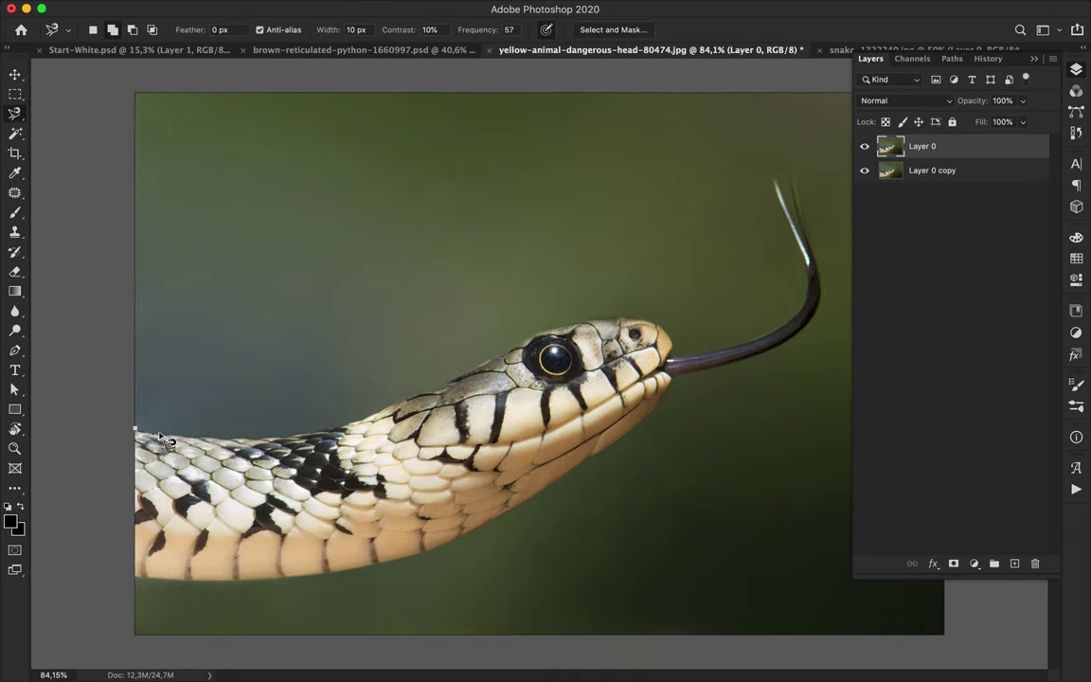
double_click(264, 436)
left_click(265, 436, "shift")
double_click(139, 49)
left_click(102, 50, "shift")
double_click(289, 445)
key("super+d")
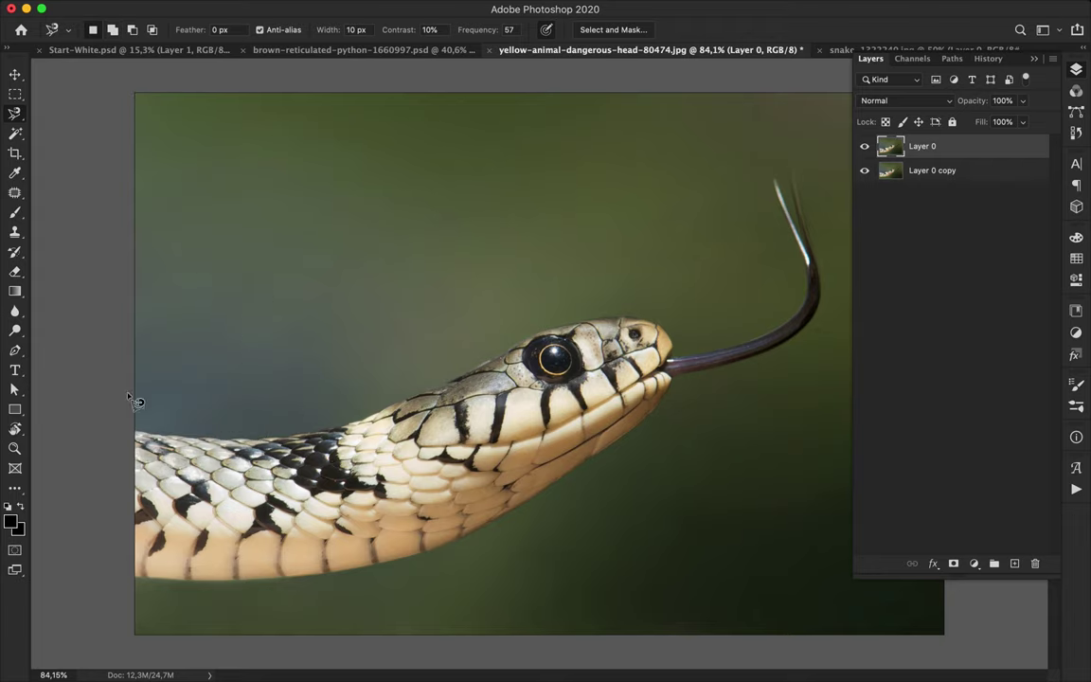
Step: Switch to the Quick Selection tool for selecting the snake
left_click(16, 134)
right_click(15, 134)
left_click(65, 141)
left_click_drag(173, 187, 504, 182)
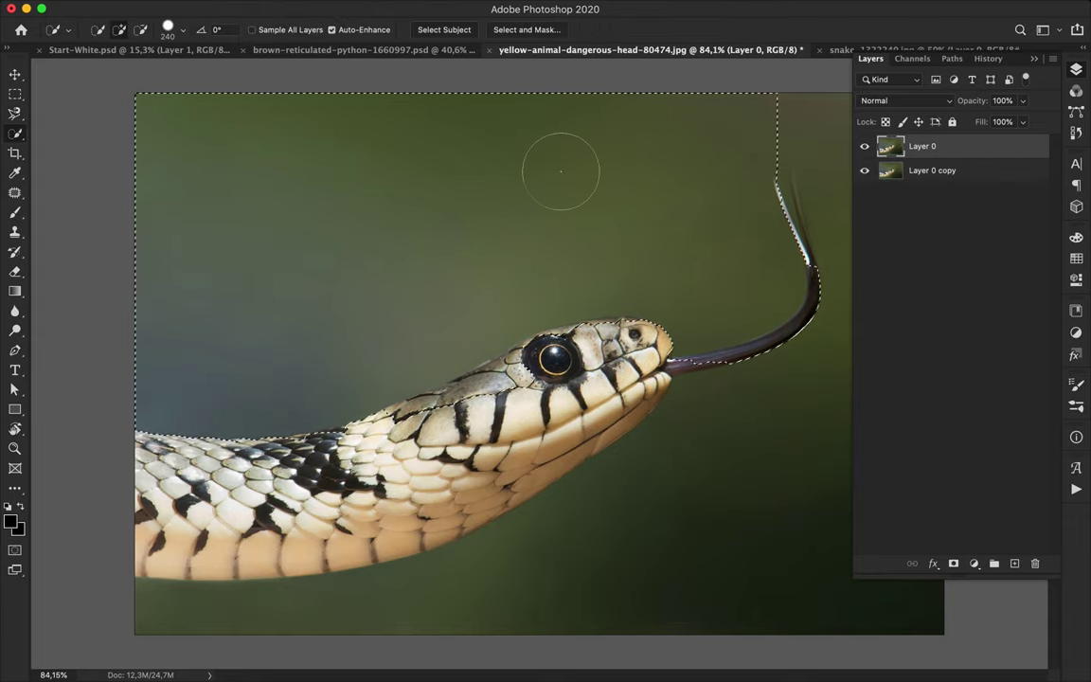
key("super+d")
left_click(184, 32)
left_click(214, 106)
left_click_drag(176, 207, 502, 190)
key("super+d")
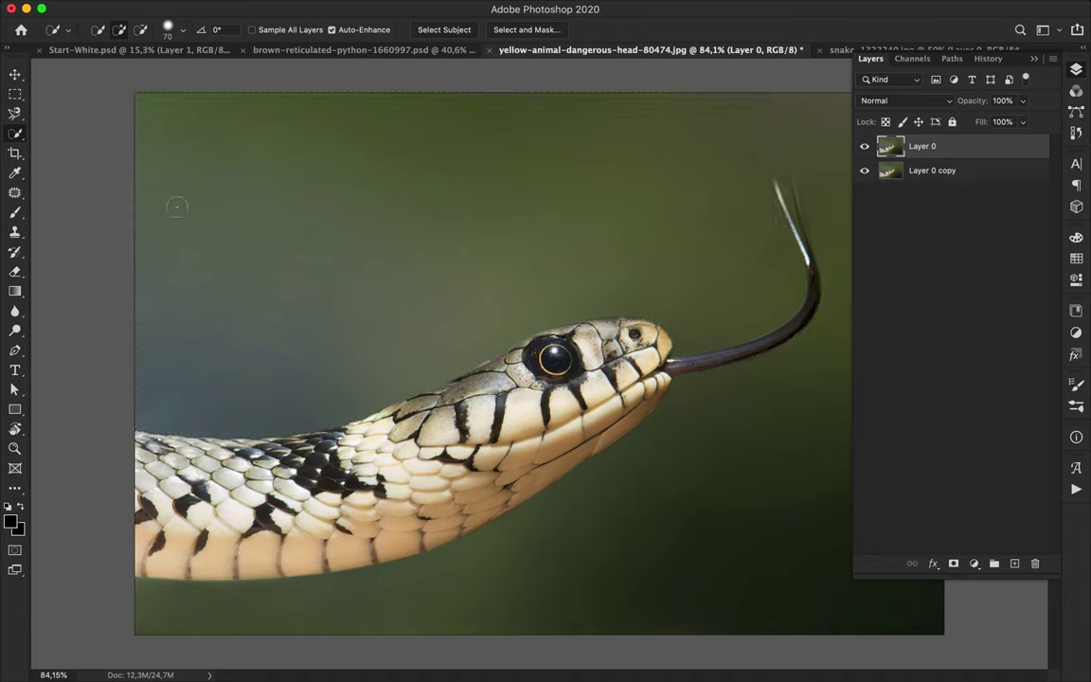
Step: Set a hard 53 px Quick Selection brush and select the snake's body and head
left_click(183, 31)
left_click_drag(211, 105, 160, 105)
key("Return")
left_click(167, 29)
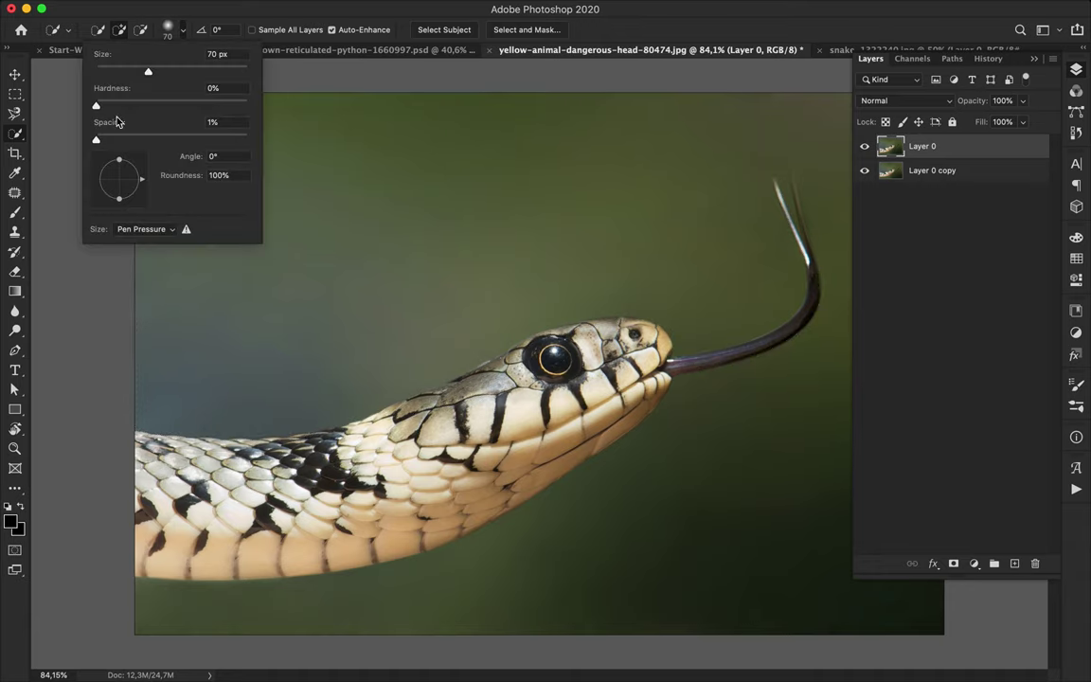
mouse_move(271, 106)
left_mouse_down()
mouse_move(204, 183)
mouse_move(332, 324)
left_mouse_up()
key("super+d")
mouse_move(158, 445)
left_mouse_down()
mouse_move(201, 451)
mouse_move(466, 406)
mouse_move(451, 393)
left_mouse_up()
left_click_drag(511, 469, 122, 540)
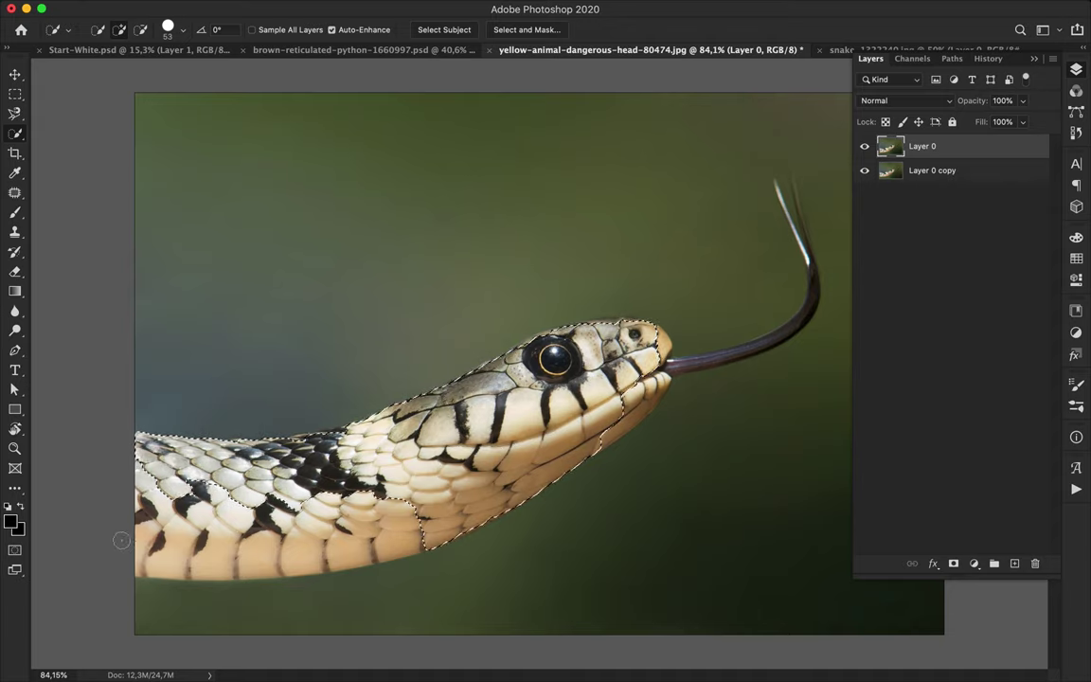
Step: Extend the selection over the dark scales on the back and around the snout and lower jaw
scroll(368, 432, "up", 5)
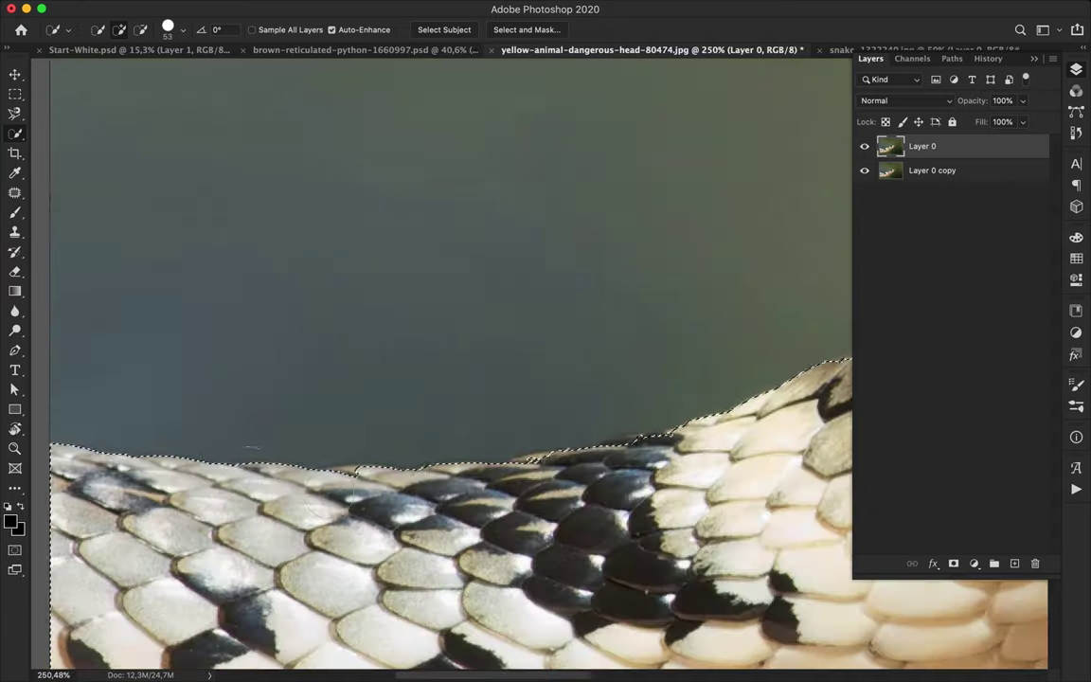
left_click_drag(568, 469, 640, 450)
scroll(626, 455, "right", 5)
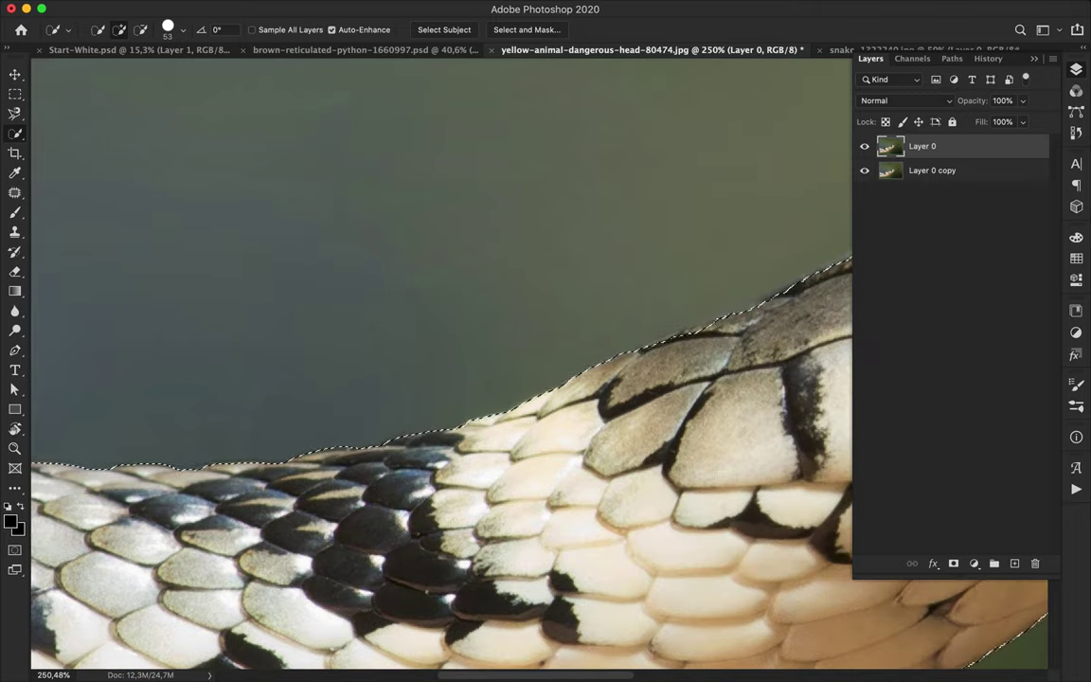
scroll(632, 433, "right", 5)
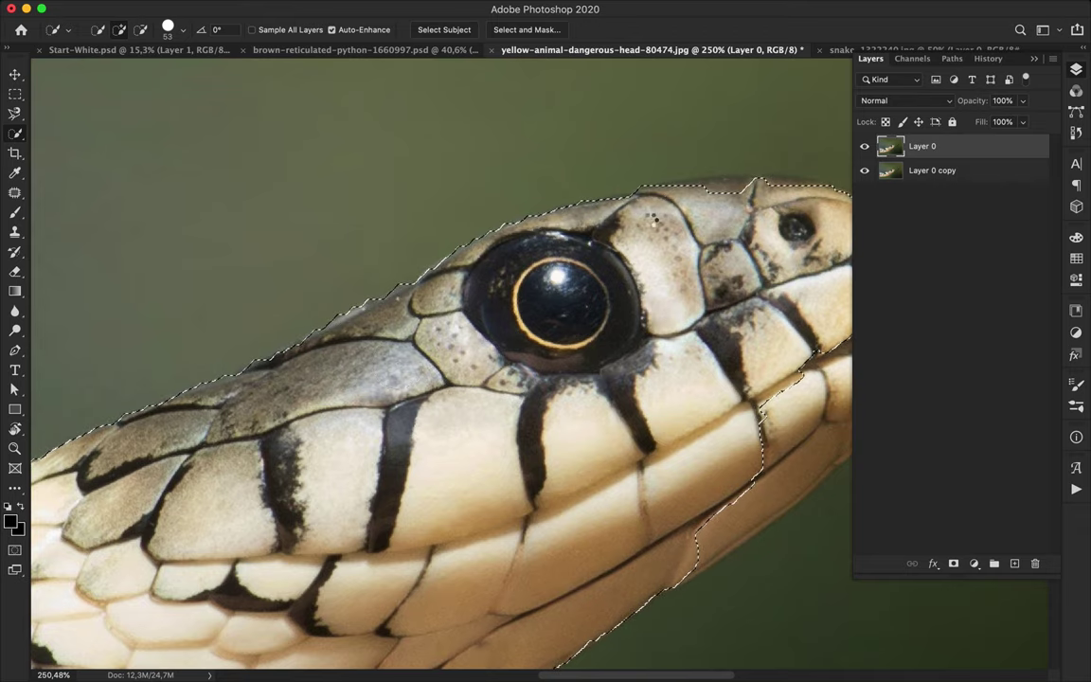
scroll(490, 260, "right", 6)
mouse_move(403, 553)
left_mouse_down()
mouse_move(592, 388)
mouse_move(583, 394)
mouse_move(602, 326)
mouse_move(592, 327)
mouse_move(597, 260)
mouse_move(578, 227)
left_mouse_up()
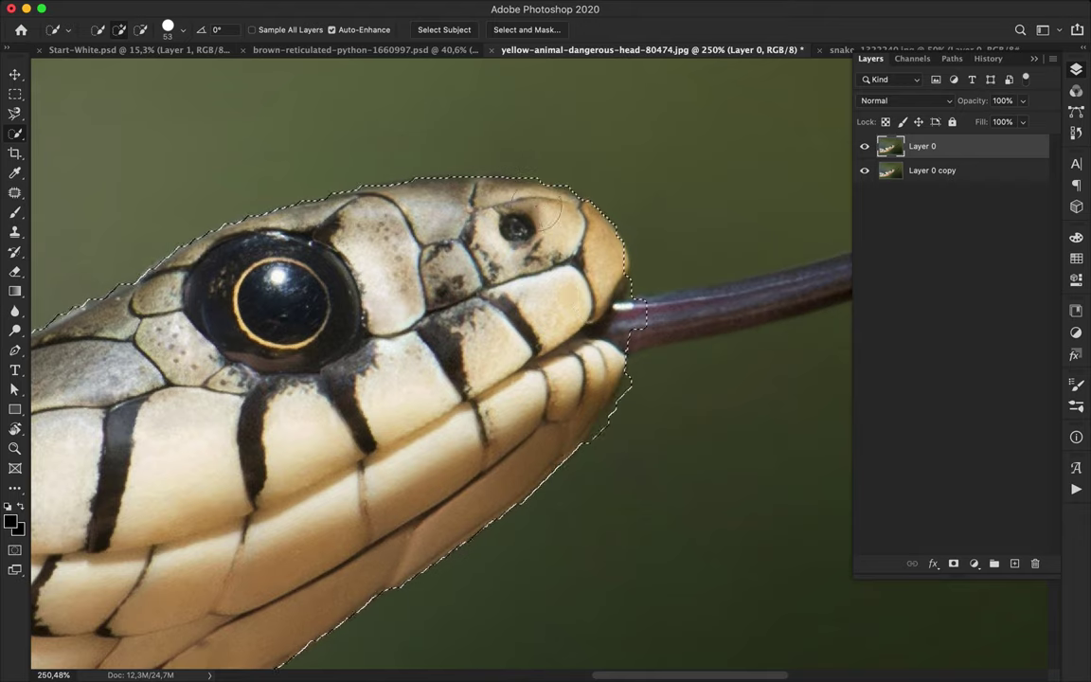
Step: Extend the selection onto the base of the tongue, reducing the Quick Selection brush to 9 px for the narrow part
scroll(647, 293, "right", 7)
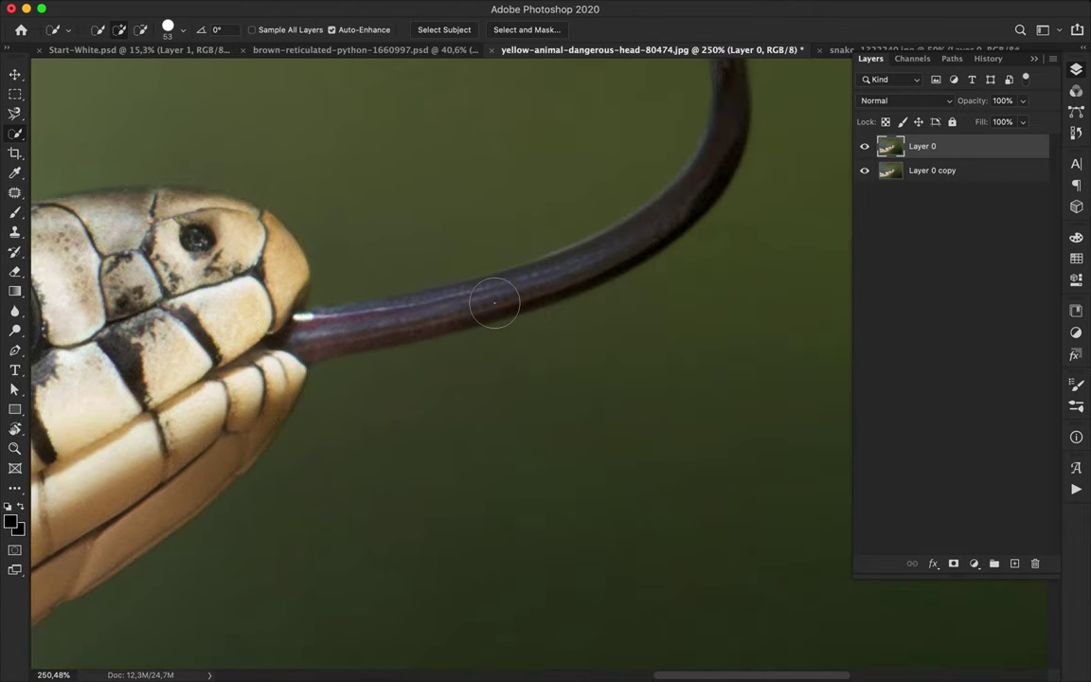
mouse_move(324, 361)
left_mouse_down()
mouse_move(367, 322)
mouse_move(287, 340)
mouse_move(403, 323)
left_mouse_up()
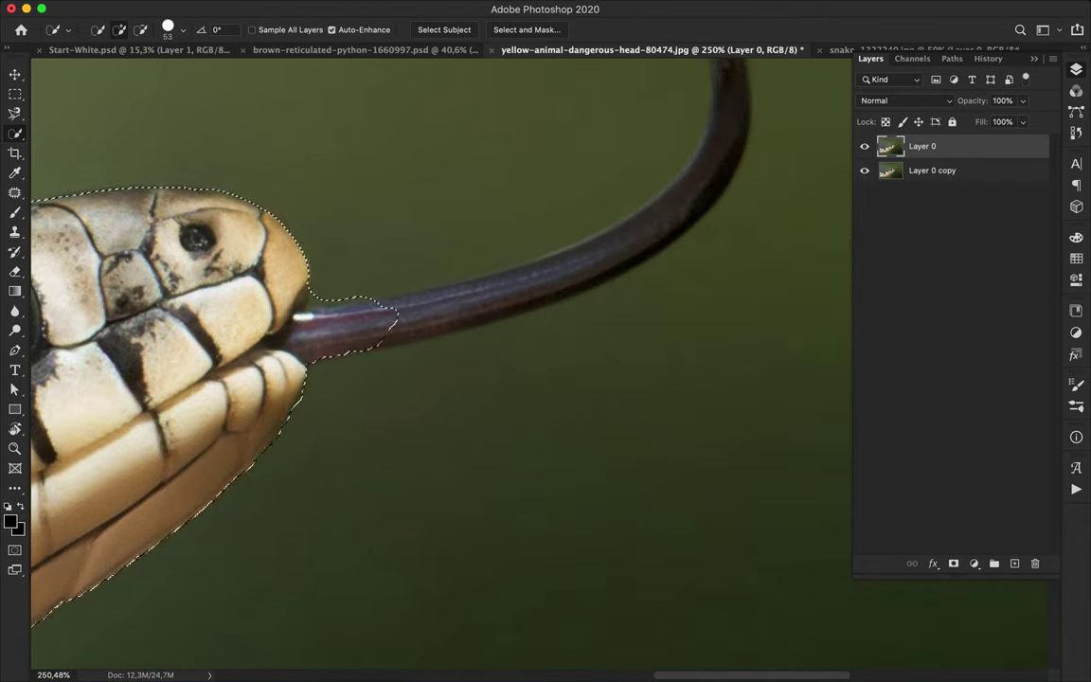
left_click(176, 33)
left_click_drag(119, 73, 102, 74)
left_click(568, 268)
key("ctrl+z")
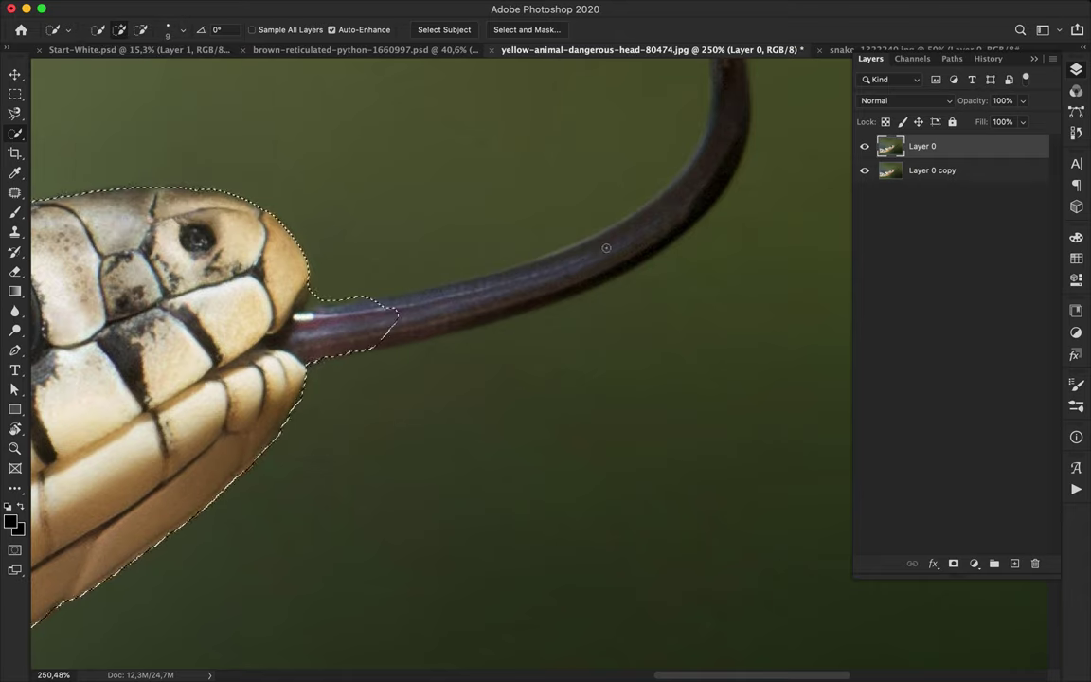
left_click(459, 297)
scroll(459, 297, "right", 3)
scroll(458, 298, "up", 3)
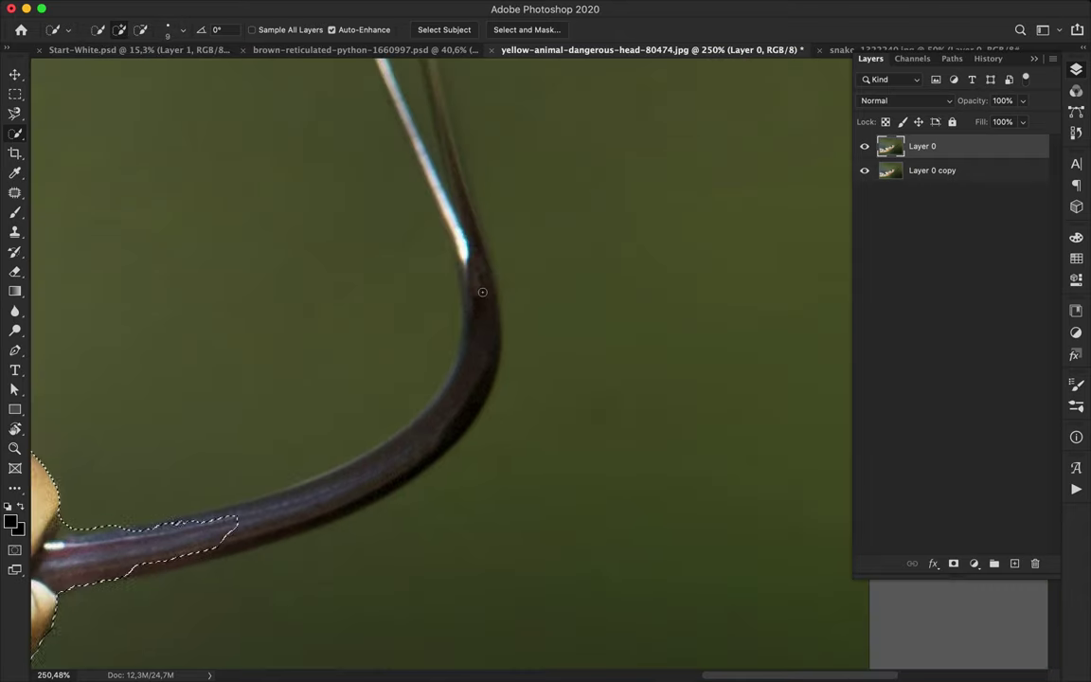
Step: Invert the selection and open it in Quick Mask mode so that the red overlay covers the snake
scroll(458, 297, "down", 4)
scroll(350, 434, "up", 1)
scroll(350, 434, "left", 1)
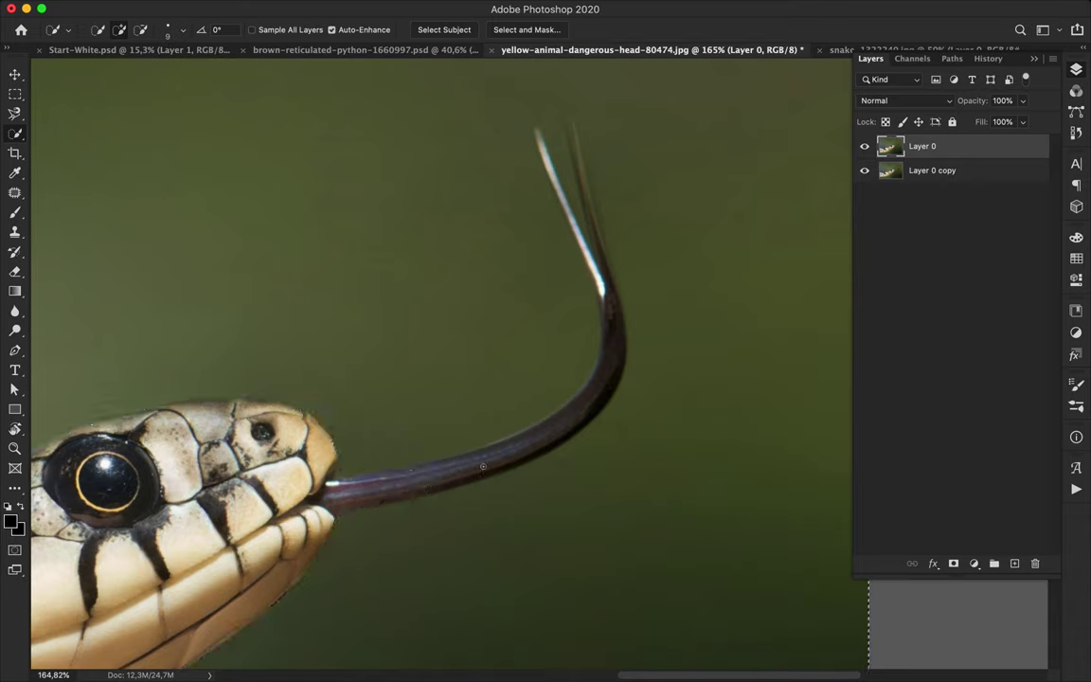
scroll(329, 363, "down", 4)
scroll(329, 363, "left", 3)
key("q")
key("e")
scroll(720, 378, "up", 8)
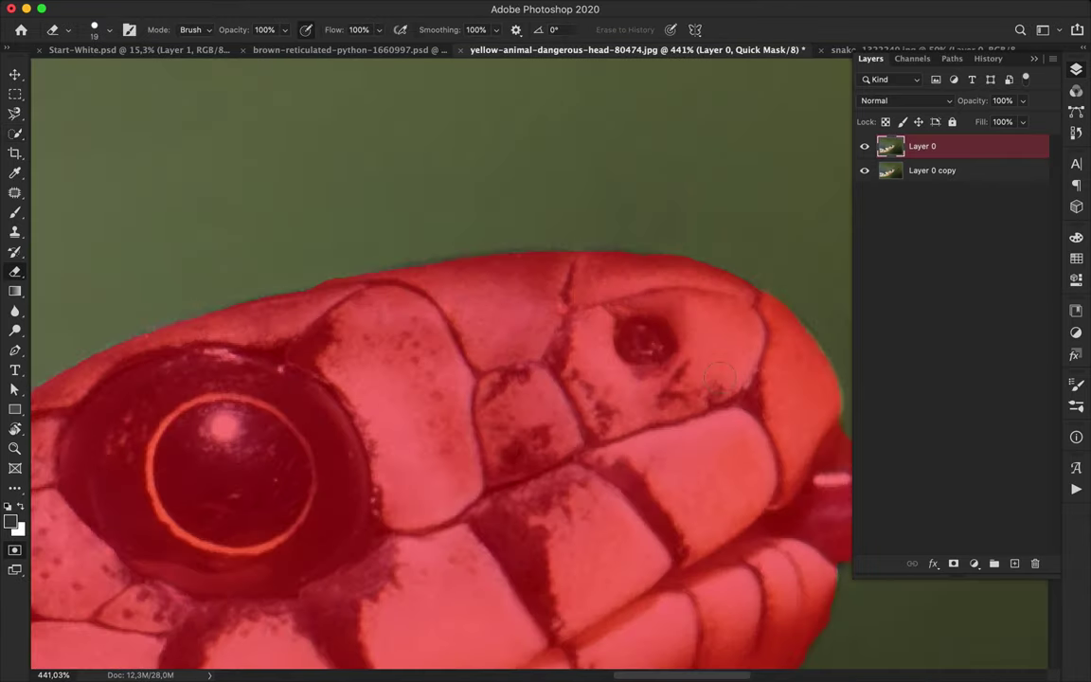
Step: Paint the Quick Mask over the tongue from its base up to the fork with a 30 px brush
scroll(404, 515, "right", 6)
left_click(369, 499)
key("b")
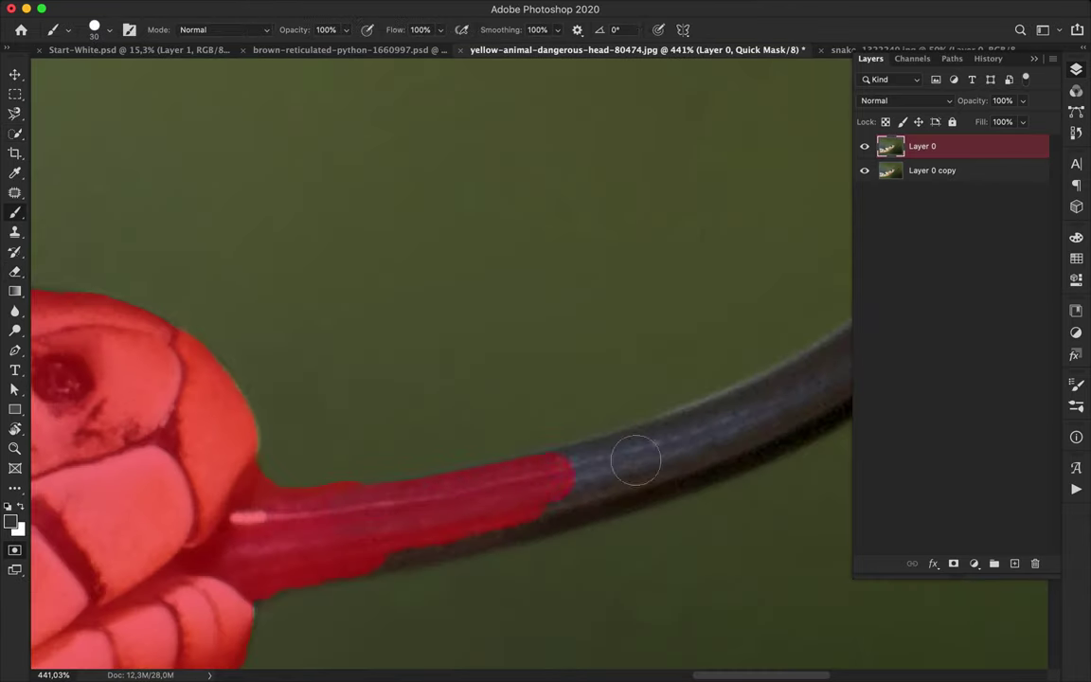
scroll(563, 508, "right", 5)
scroll(186, 619, "up", 1)
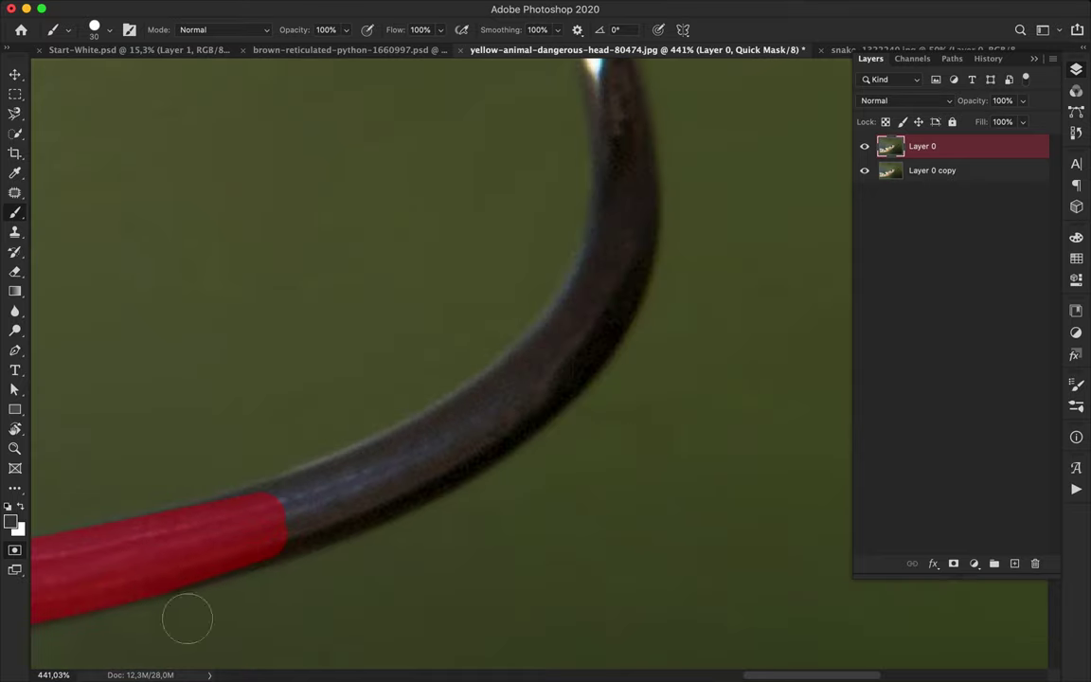
left_click_drag(224, 551, 507, 431)
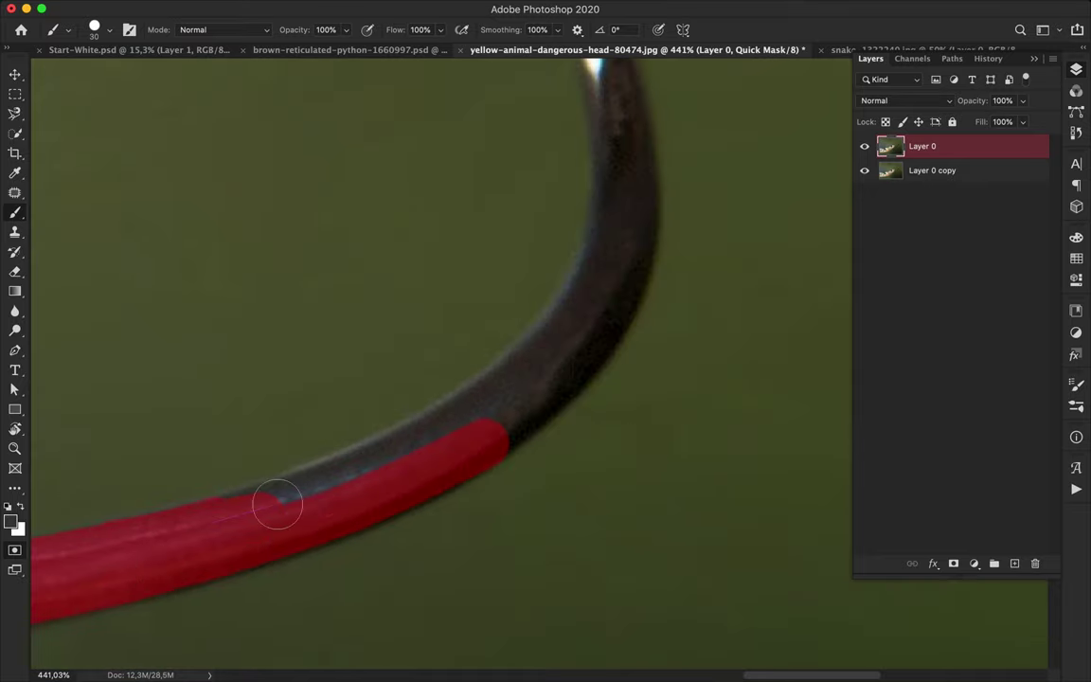
mouse_move(500, 387)
left_mouse_down()
mouse_move(581, 302)
mouse_move(621, 216)
left_mouse_up()
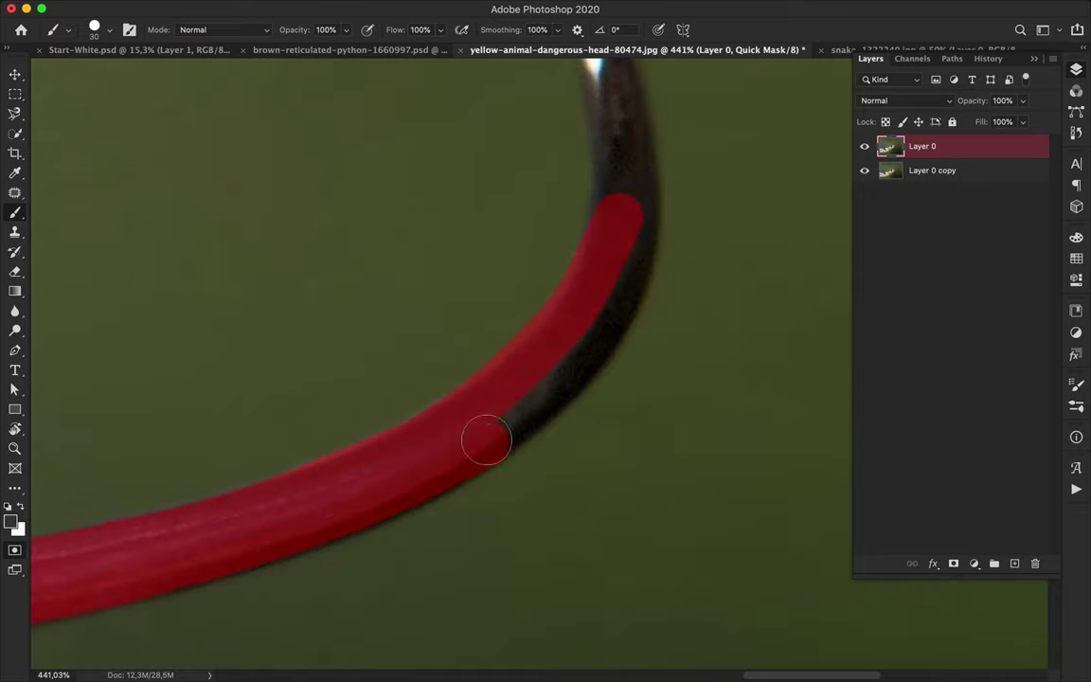
mouse_move(486, 440)
left_mouse_down()
mouse_move(566, 369)
mouse_move(628, 287)
mouse_move(643, 204)
left_mouse_up()
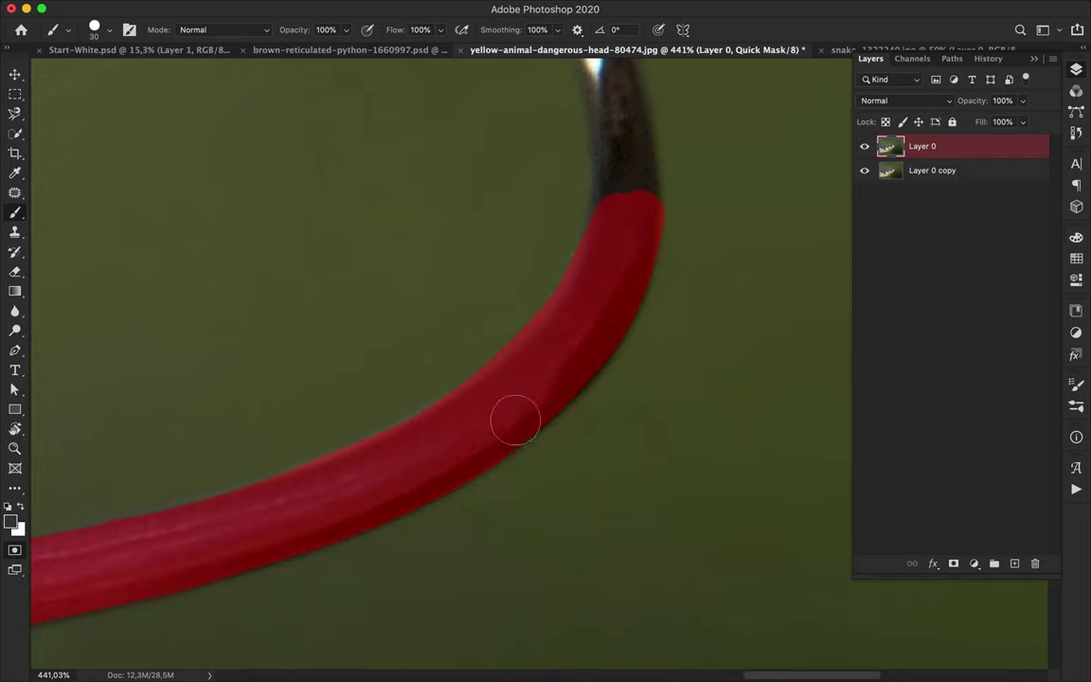
scroll(606, 269, "up", 5)
mouse_move(591, 246)
left_mouse_down()
mouse_move(600, 402)
mouse_move(588, 461)
left_mouse_up()
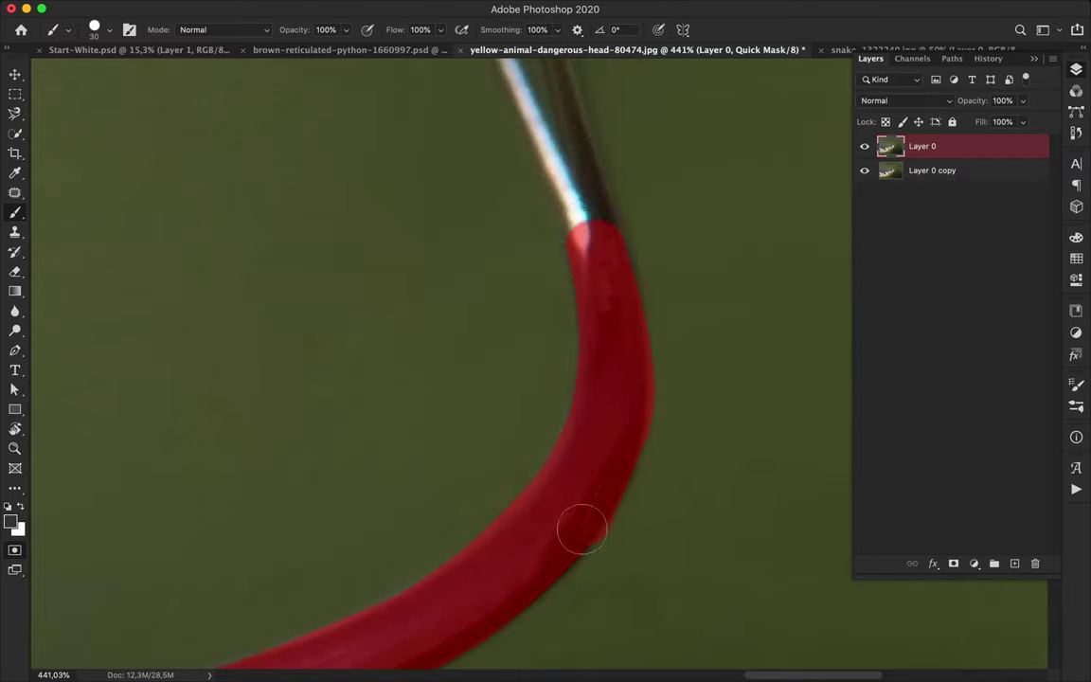
Step: Clean up the Quick Mask along the tongue's edges with the 19 px Eraser
scroll(608, 454, "down", 15)
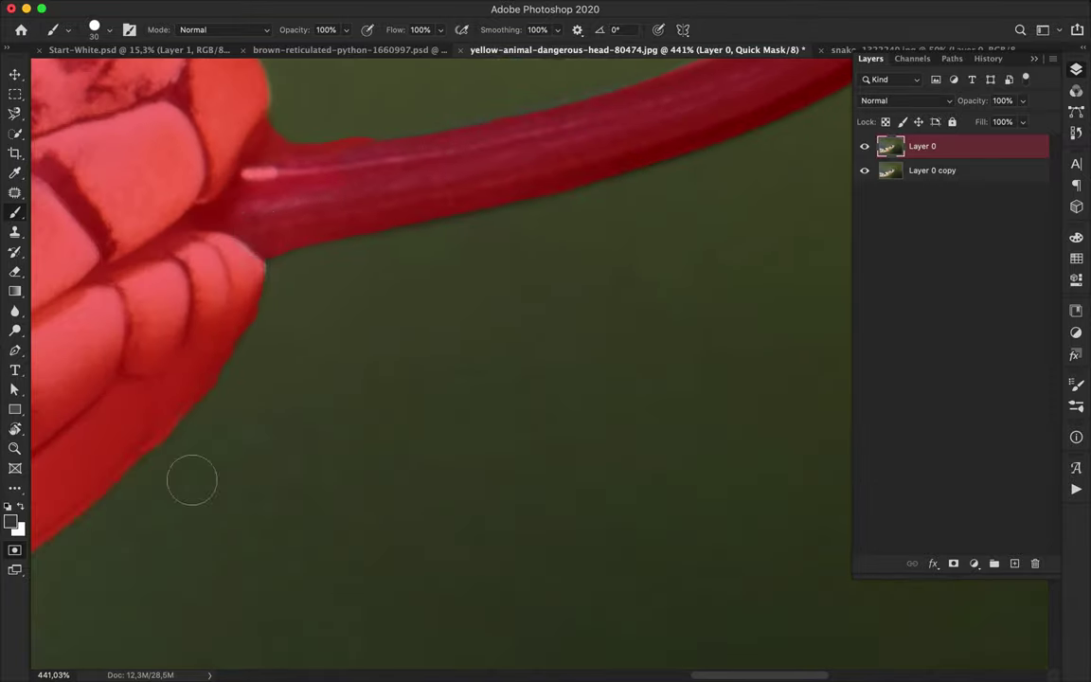
scroll(236, 225, "right", 3)
scroll(236, 225, "up", 2)
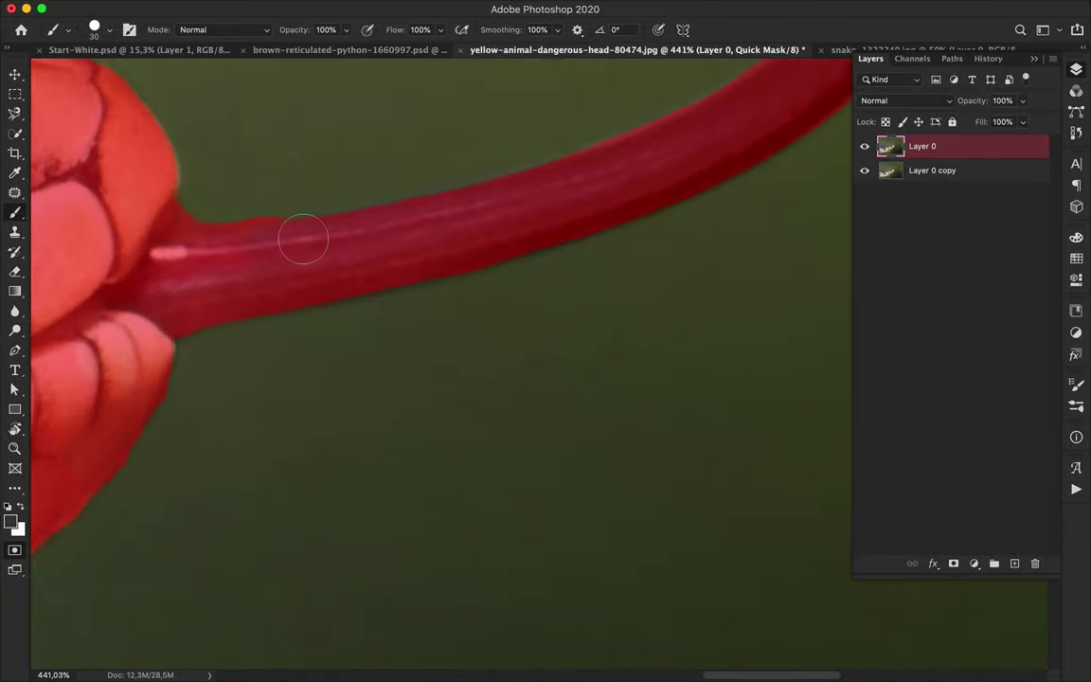
scroll(688, 129, "up", 10)
scroll(689, 128, "right", 10)
key("e")
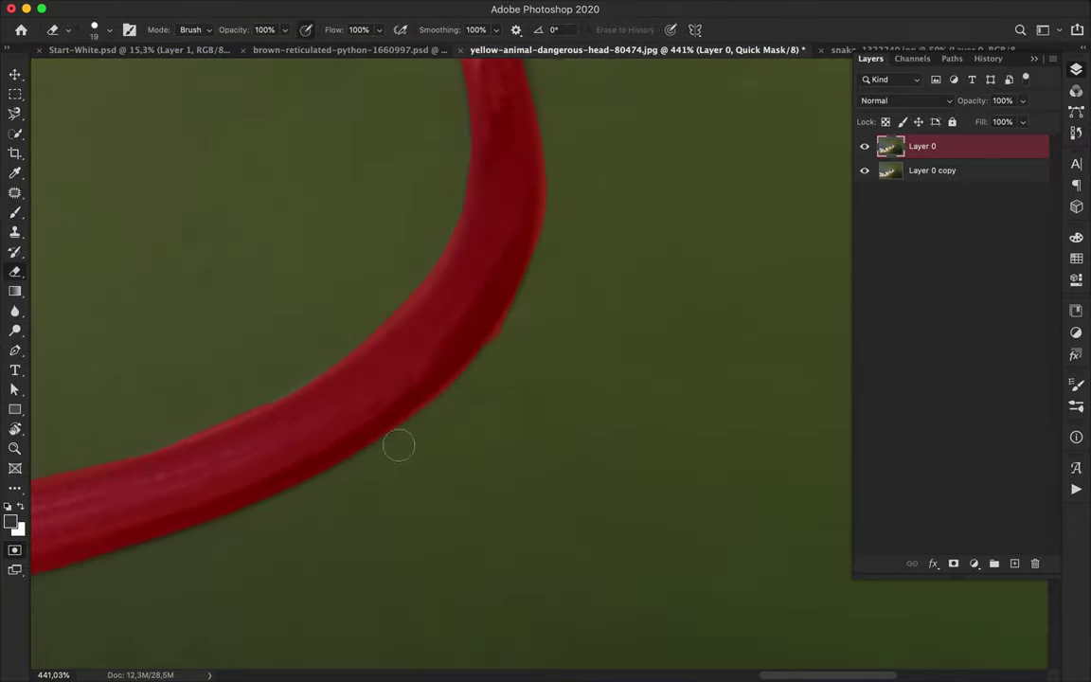
scroll(563, 218, "up", 5)
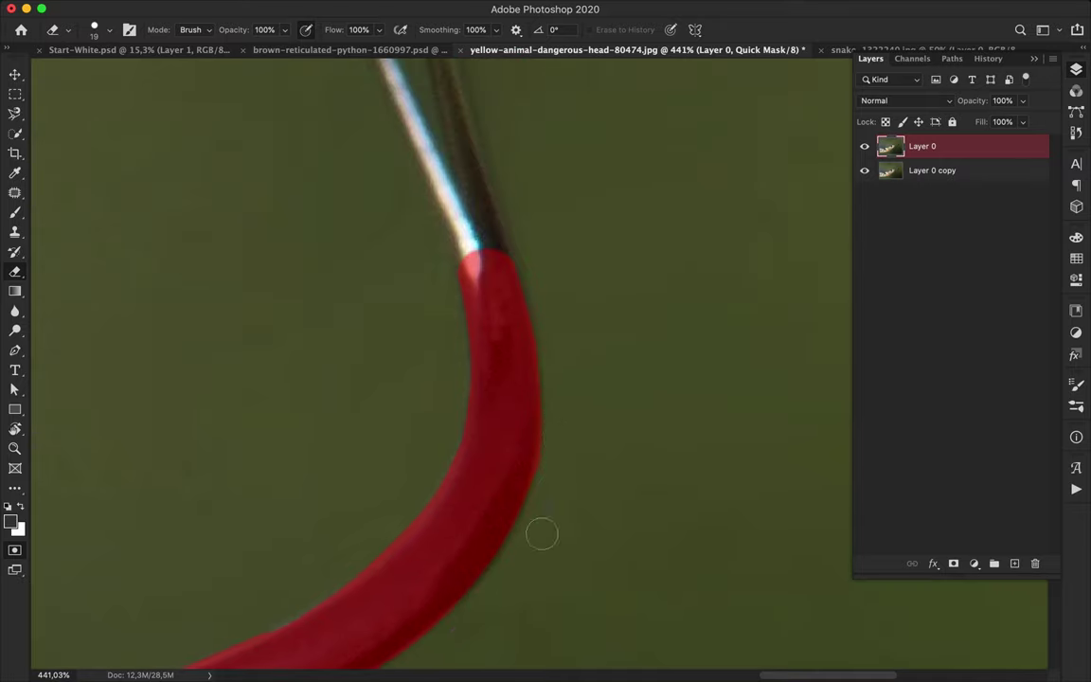
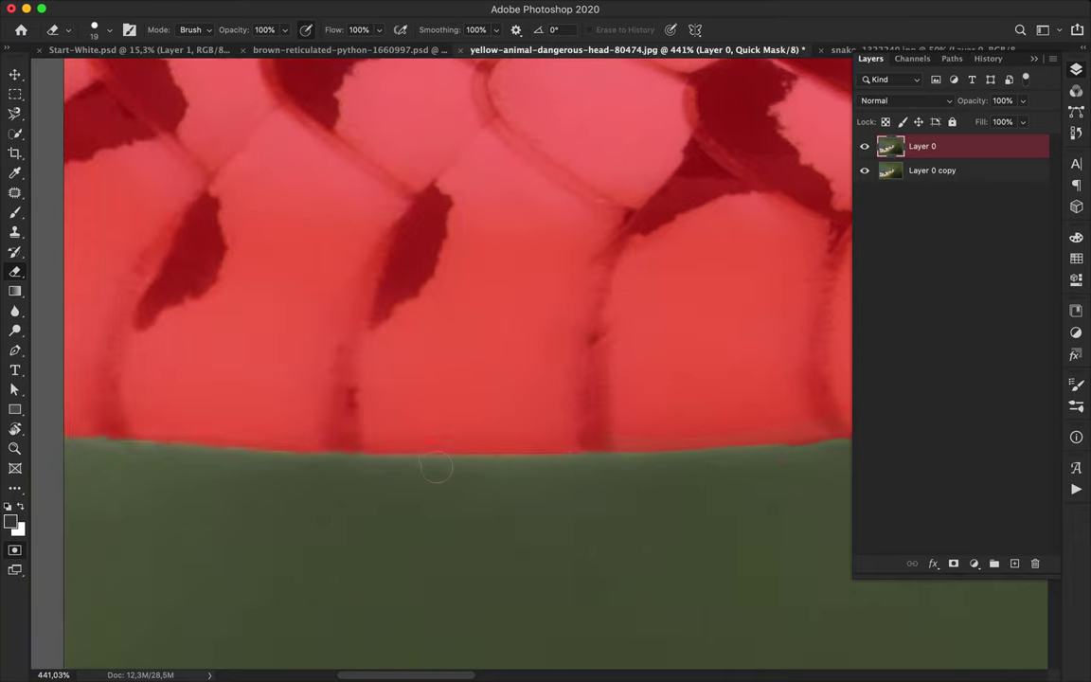
Step: Touch up the Quick Mask along the lower and upper edges of the snake's body with the 14 px brush
scroll(423, 424, "left", 5)
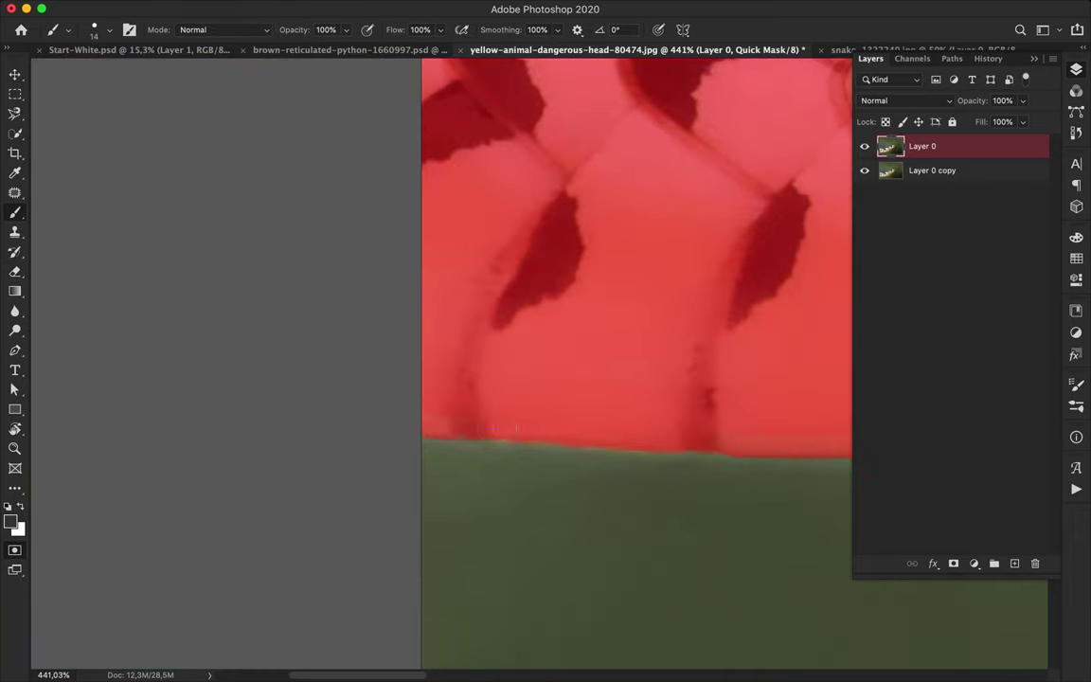
scroll(490, 431, "up", 10)
scroll(530, 445, "right", 5)
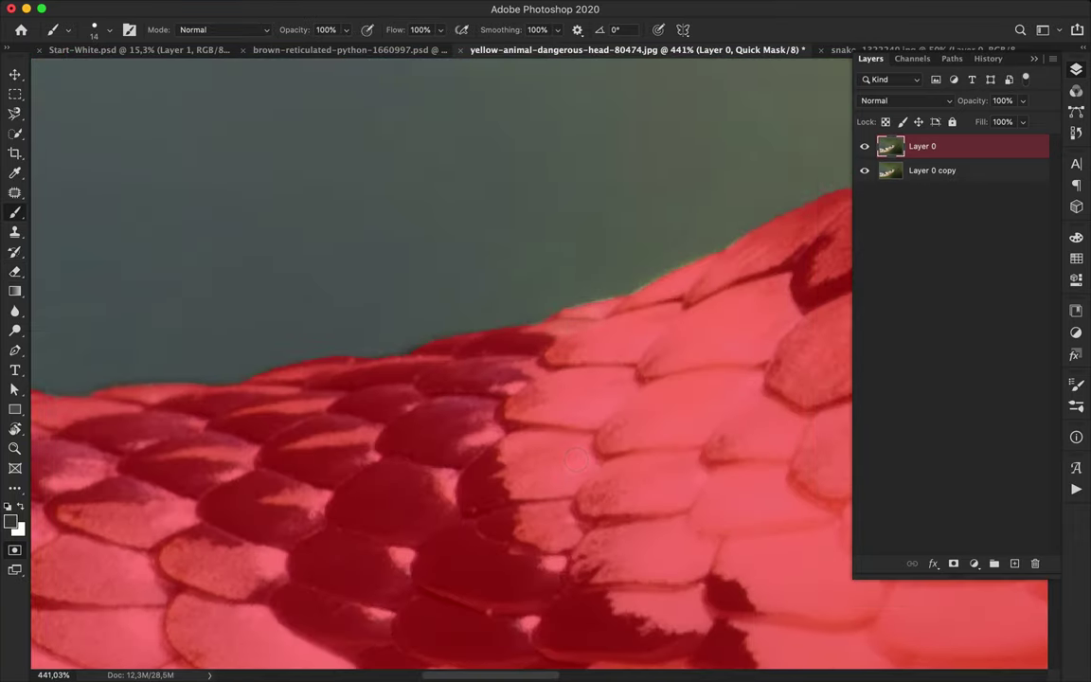
scroll(645, 347, "right", 5)
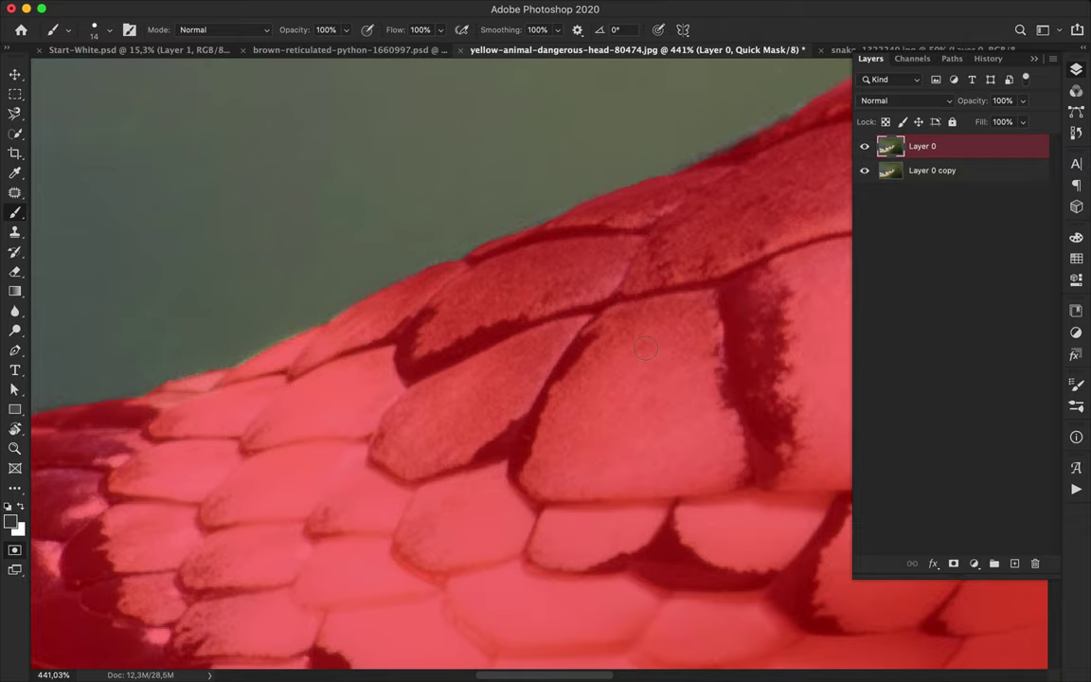
scroll(645, 349, "right", 5)
scroll(625, 284, "up", 3)
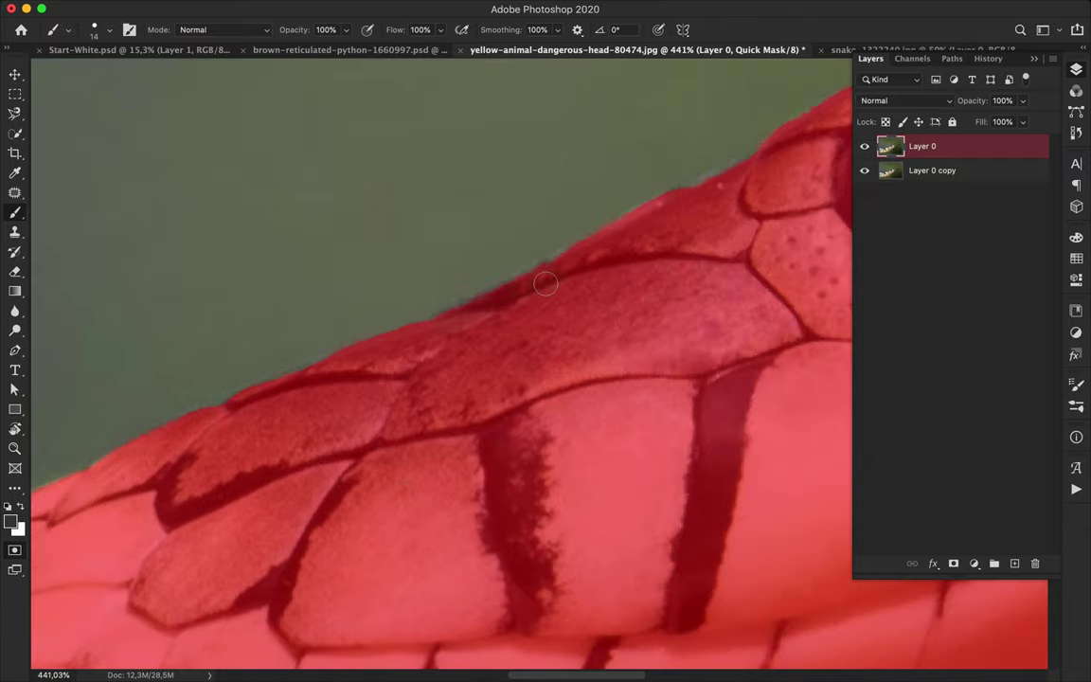
Step: Refine the Quick Mask's top edge from the neck over the eye to the snout with the 14 px brush
scroll(546, 282, "right", 5)
scroll(545, 281, "up", 2)
key("e")
key("b")
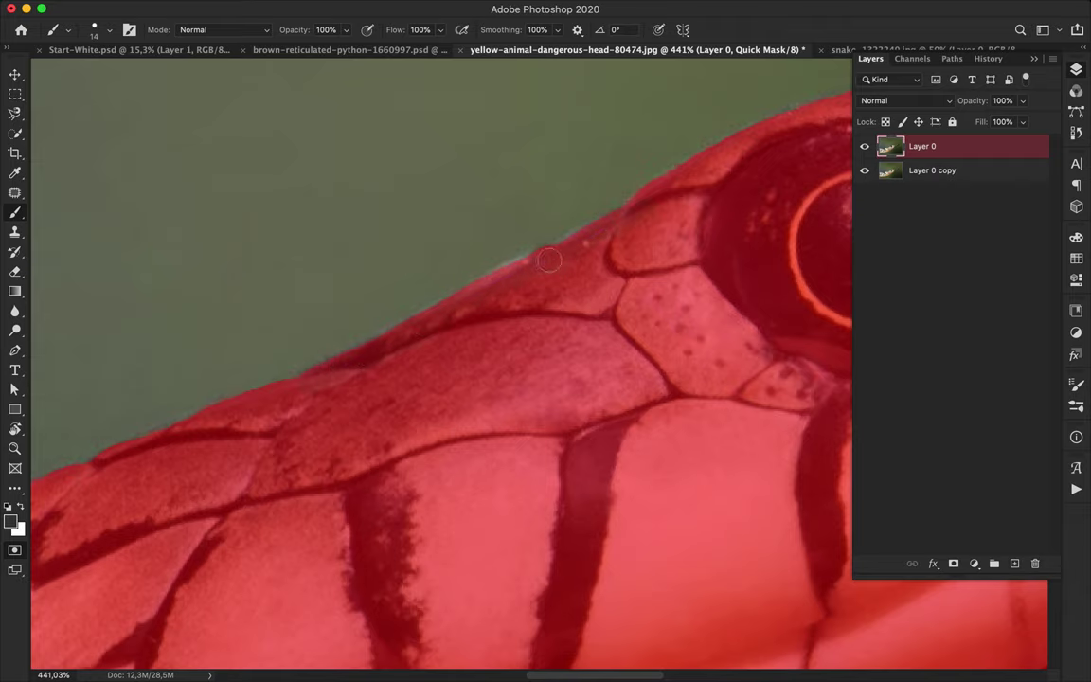
scroll(301, 316, "right", 5)
scroll(301, 315, "up", 2)
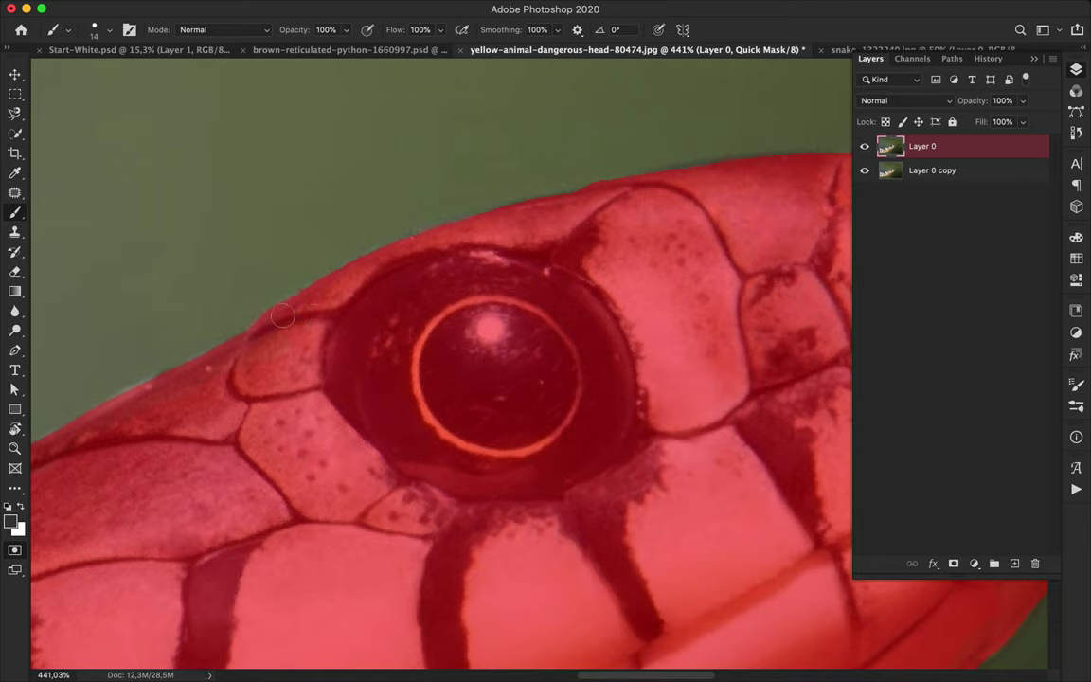
scroll(378, 263, "right", 5)
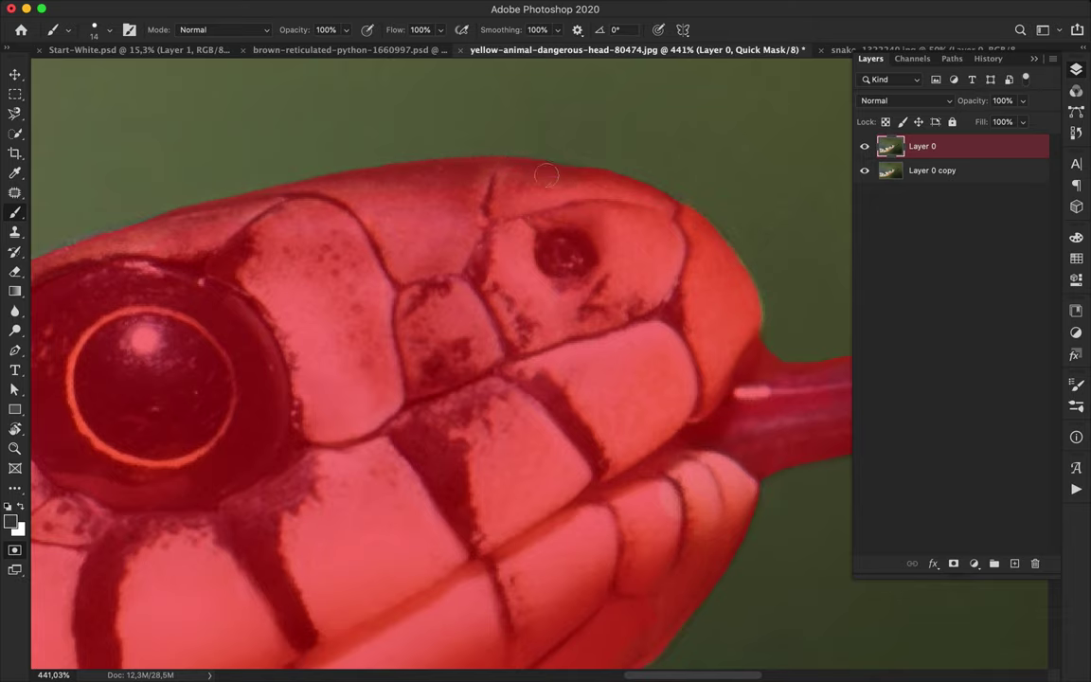
Step: Refine the Quick Mask edges from the tongue's base along its bend with the 19 px Eraser and 14 px brush
scroll(548, 175, "up", 5)
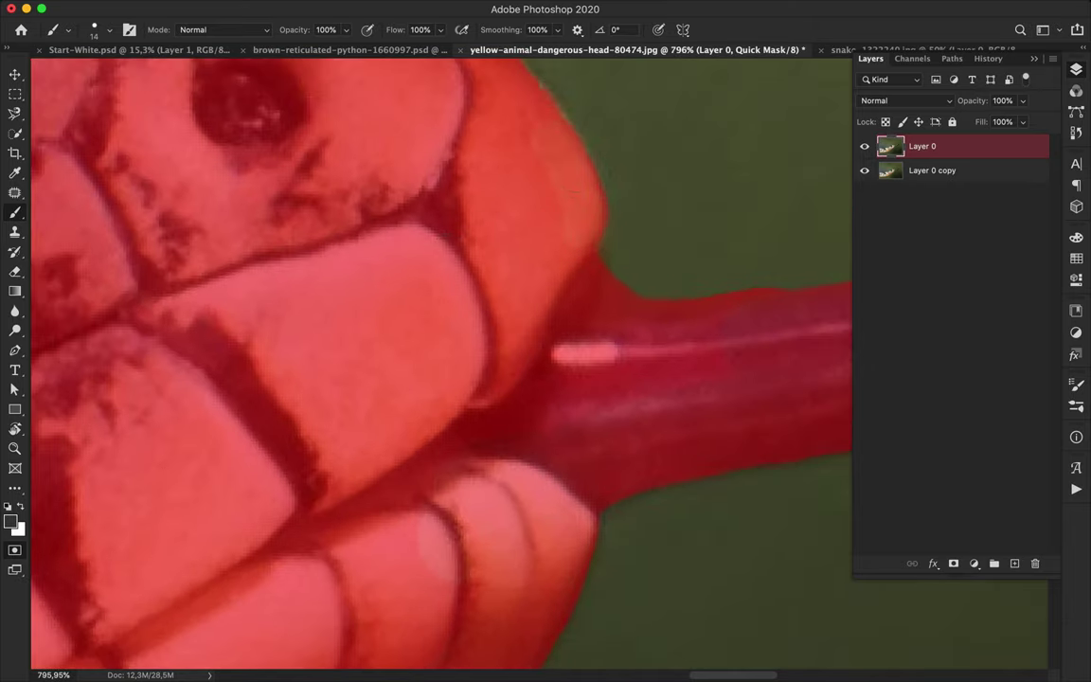
scroll(426, 224, "right", 5)
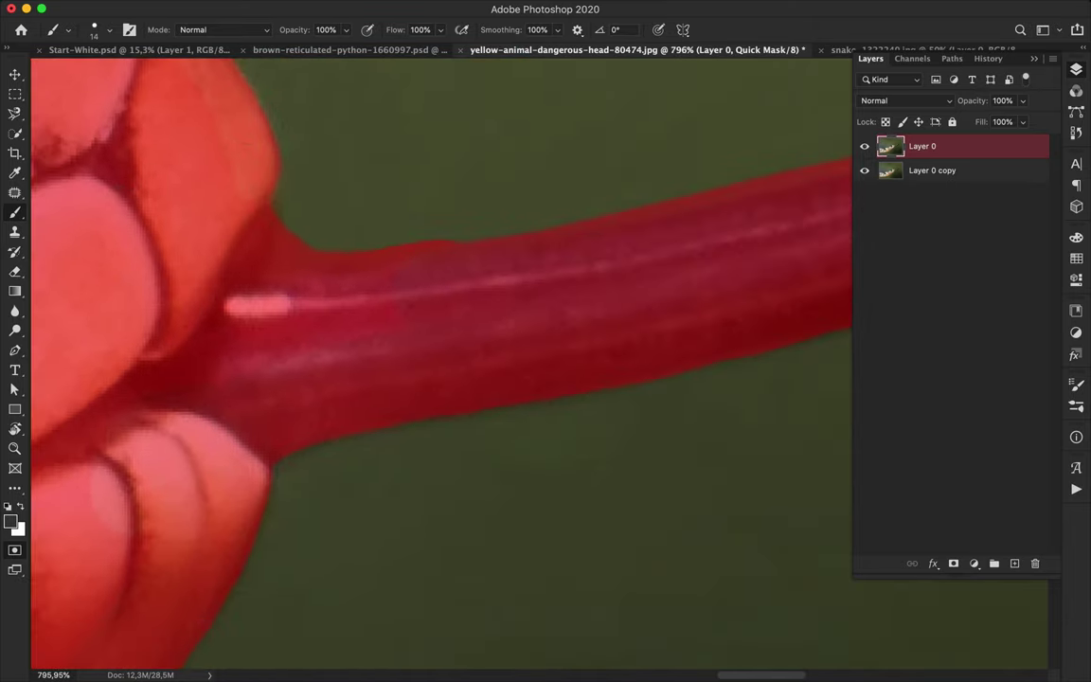
key("e")
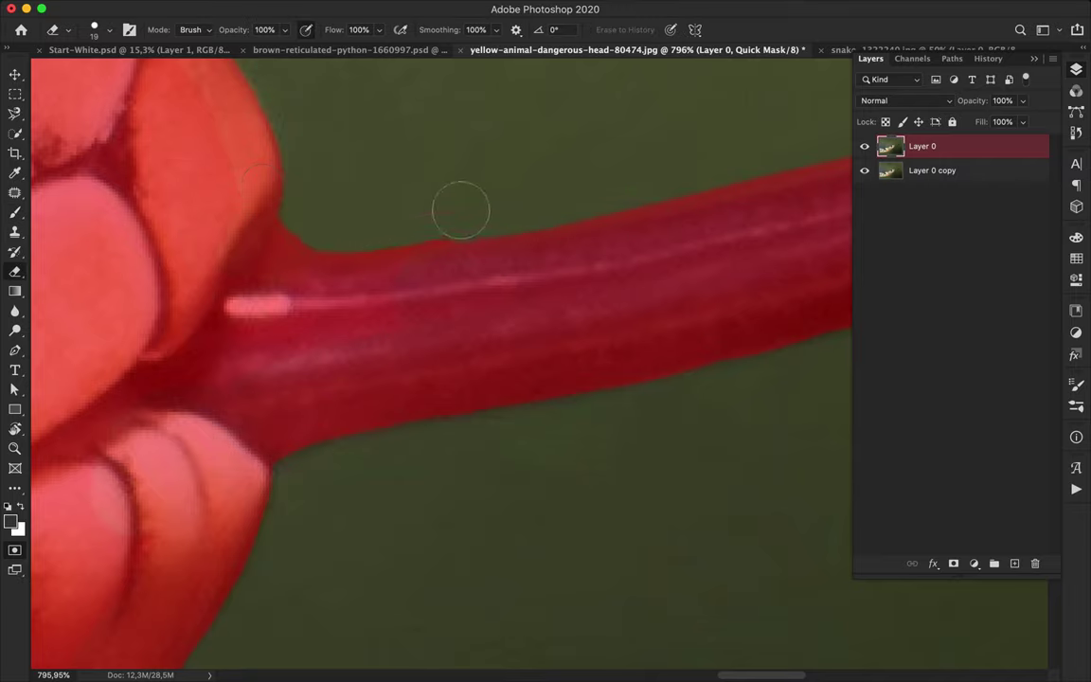
scroll(445, 210, "right", 5)
scroll(456, 207, "right", 5)
key("b")
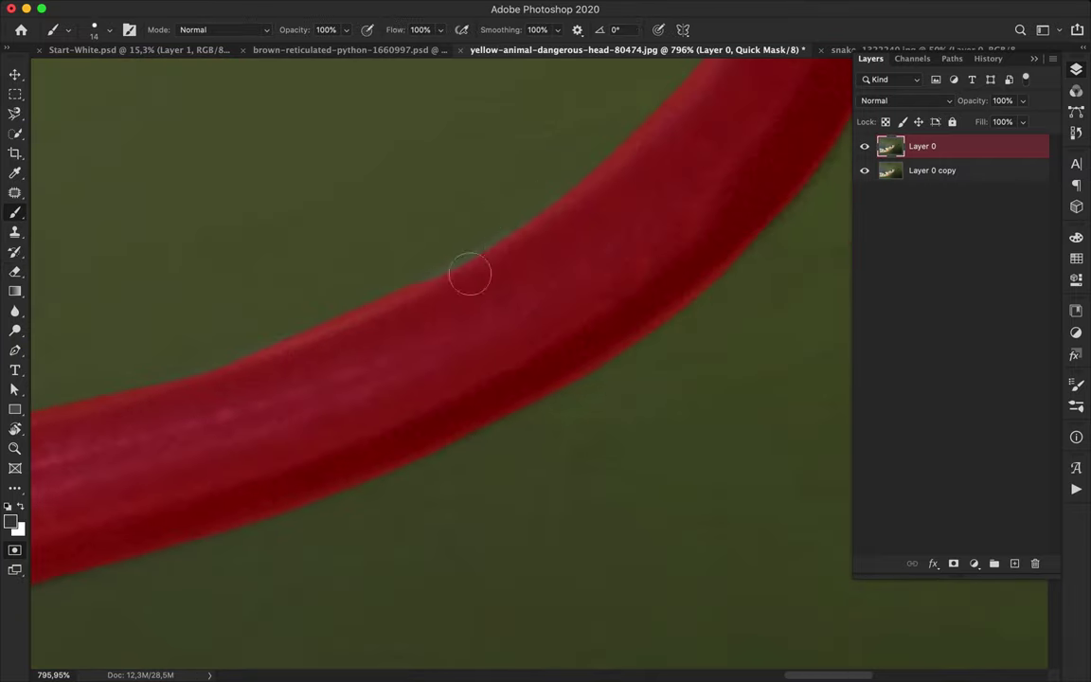
scroll(616, 198, "right", 8)
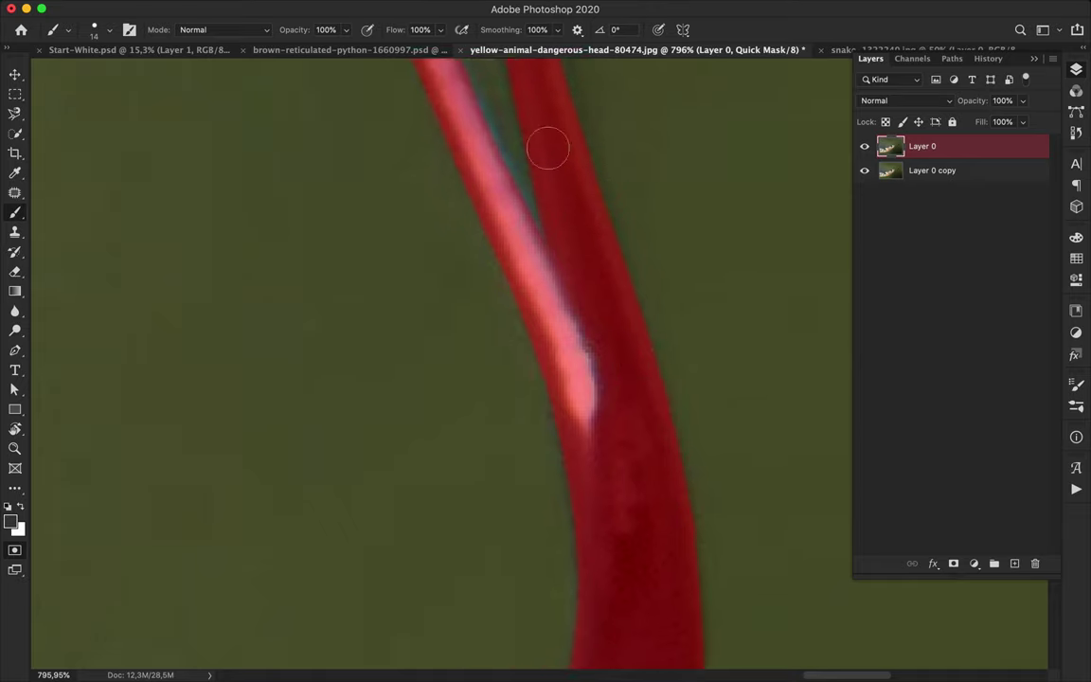
Step: Complete the Quick Mask over the forked tongue and erase the excess around its two tips with the 19 px Eraser
left_click_drag(556, 403, 536, 296)
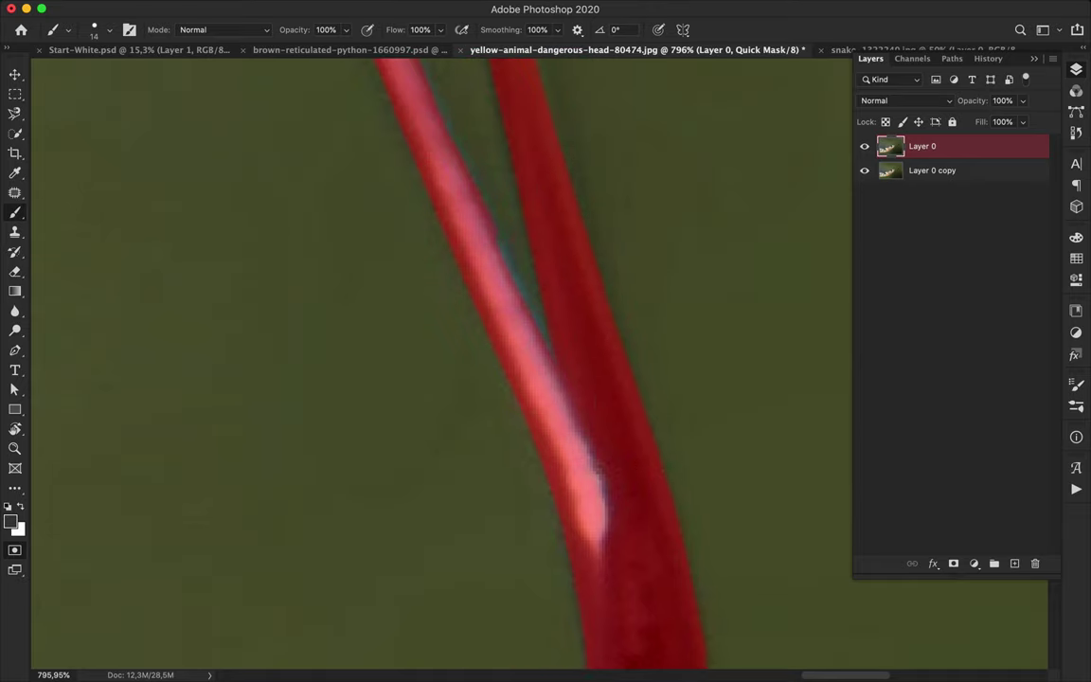
scroll(389, 195, "up", 5)
key("e")
left_click_drag(430, 226, 413, 268)
mouse_move(343, 134)
left_mouse_down()
mouse_move(317, 197)
mouse_move(340, 295)
left_mouse_up()
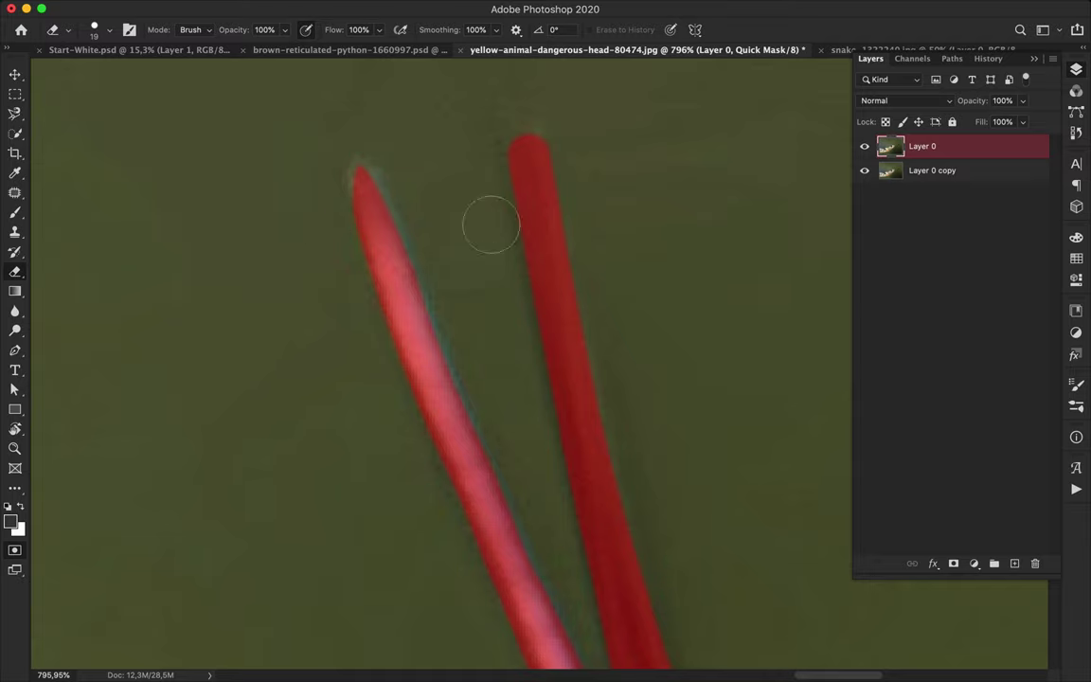
scroll(470, 190, "down", 5)
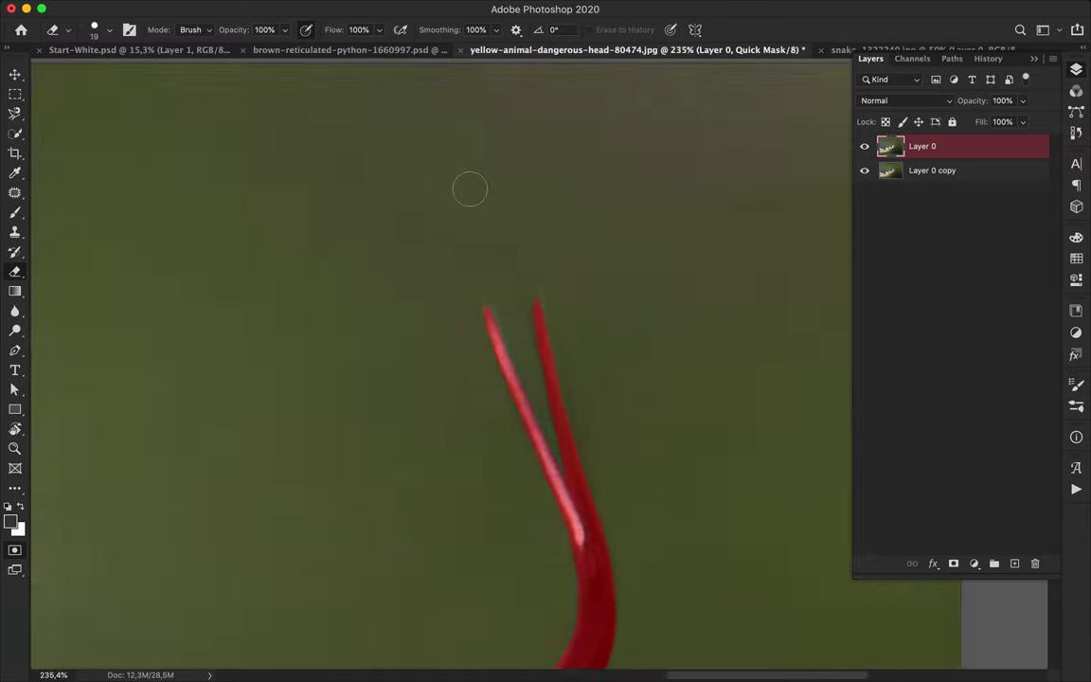
Step: Convert the finished Quick Mask into a selection and save the photo
scroll(470, 189, "down", 5)
key("q")
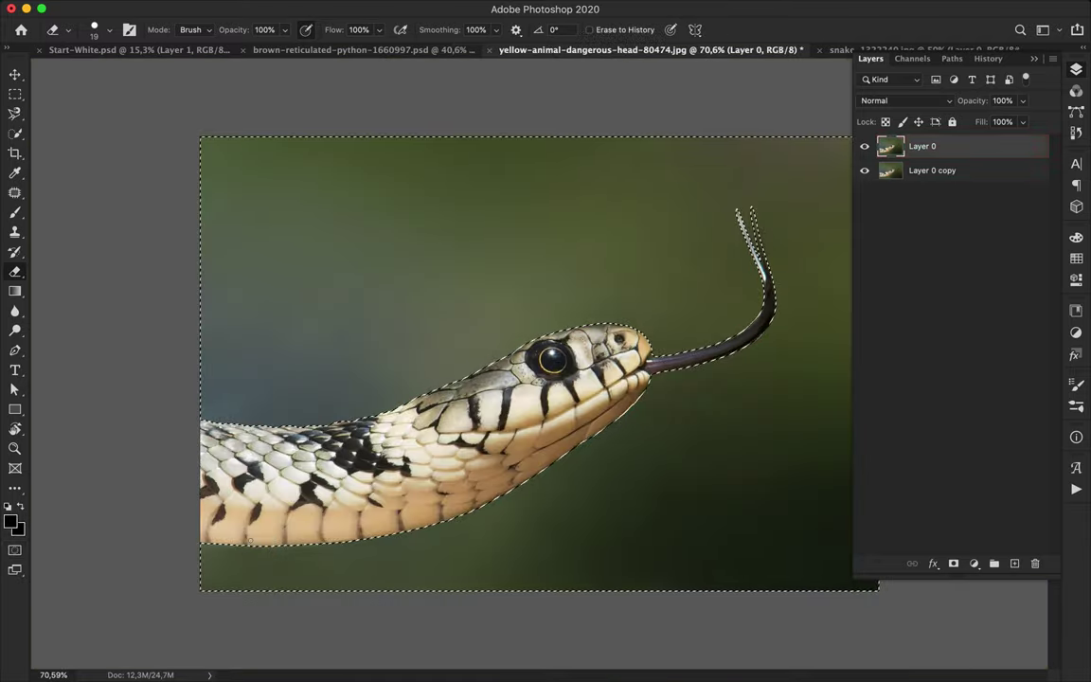
key("super+s")
key("Return")
Step: Place the cut-out long-tongued snake in Start-White.psd and position it in the poster's lower-left area
left_click(671, 299)
key("m")
left_click(663, 209)
key("v")
left_click_drag(540, 362, 415, 480)
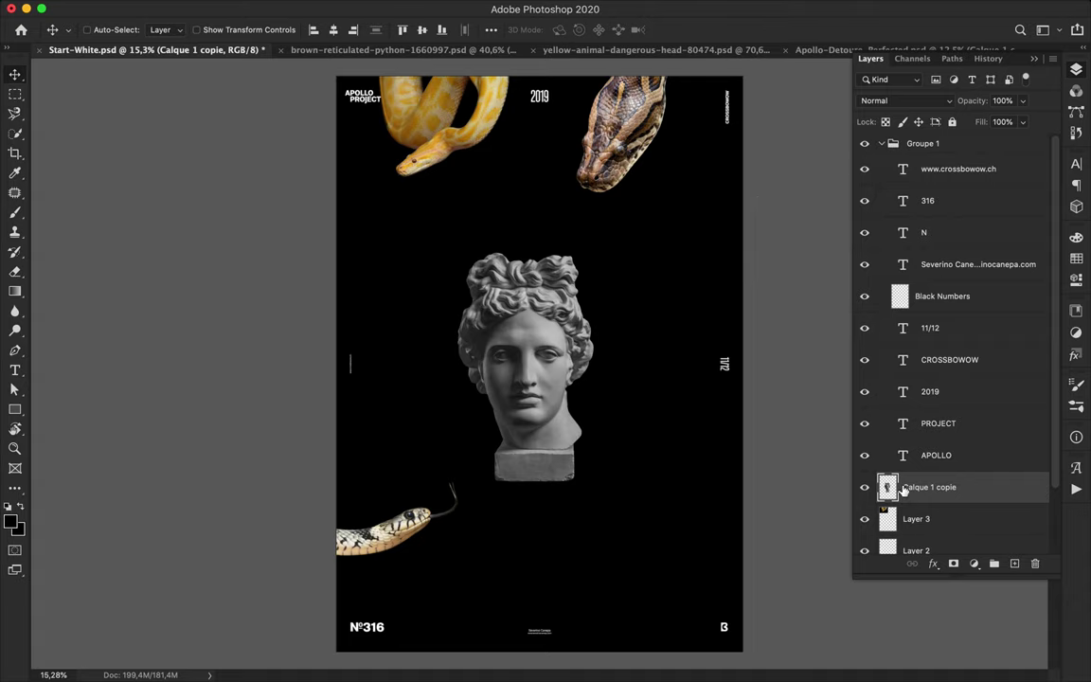
Step: Scale the bust and the three snake layers, Calque 1 copie through Layer 1, together to 120%
scroll(903, 494, "down", 3)
left_click(921, 507, "shift")
key("super+t")
double_click(366, 30)
type("120")
key("Return")
key("Return")
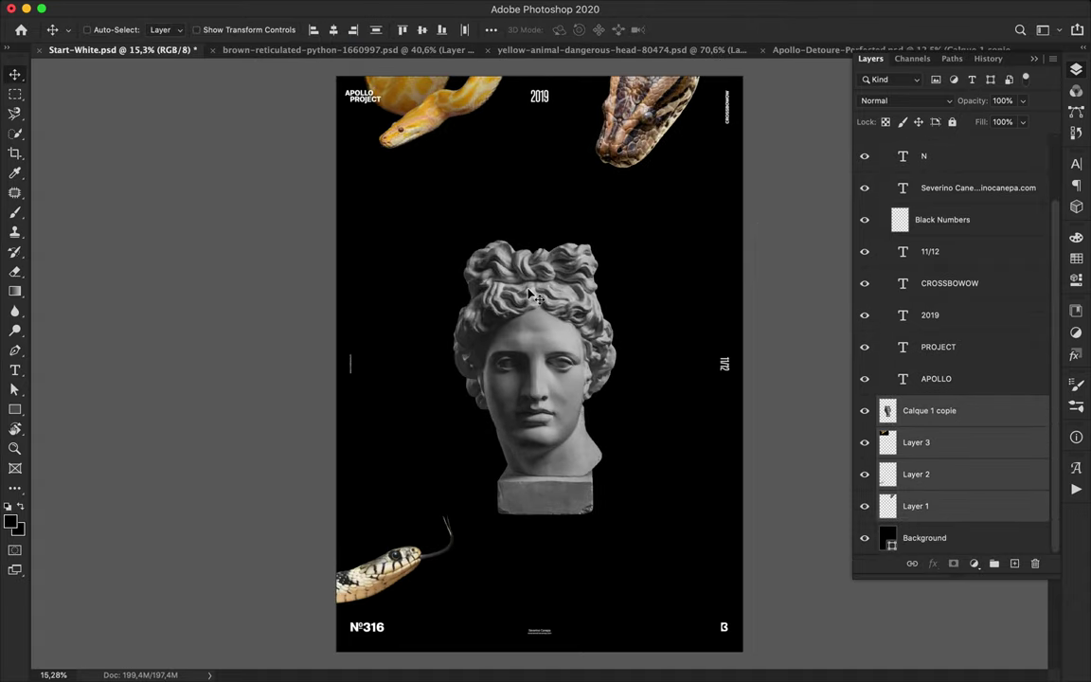
Step: Reposition the bust and the three snakes, bringing each snake further onto the poster or closer to its corner
left_click_drag(537, 361, 565, 353)
left_click_drag(402, 569, 432, 549)
left_click_drag(640, 133, 682, 180)
left_click_drag(387, 121, 406, 161)
Step: Flip the yellow snake horizontally into the poster's top-left corner and move the bust back to the horizontal centre
left_click(152, 8)
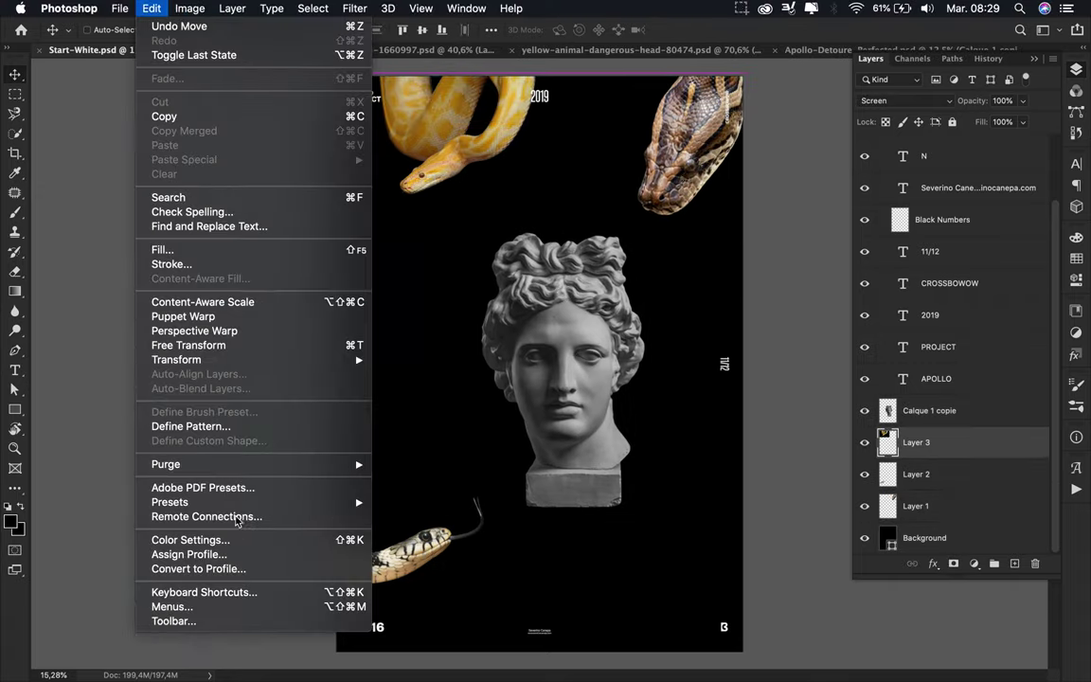
mouse_move(176, 359)
left_click(398, 542)
left_click_drag(417, 178, 430, 180)
left_click_drag(532, 334, 511, 334)
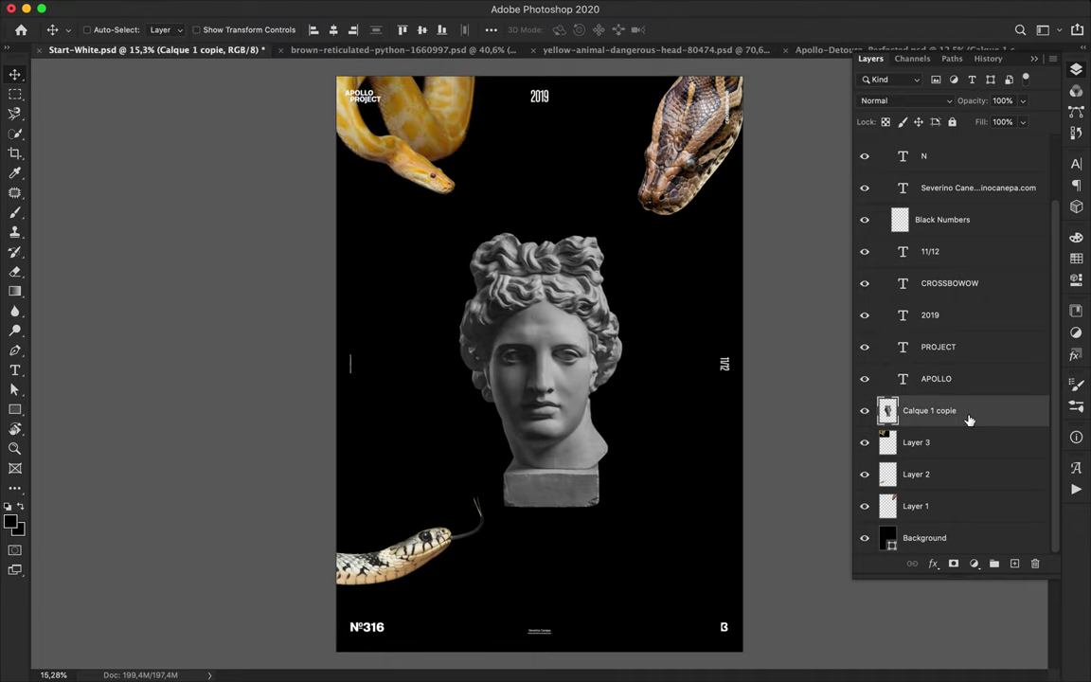
Step: Add a Levels adjustment above the bust with input levels 18, 1,19 and 219, and nudge the bust slightly upward
left_click(974, 563)
left_click(994, 641)
left_click_drag(859, 384, 871, 385)
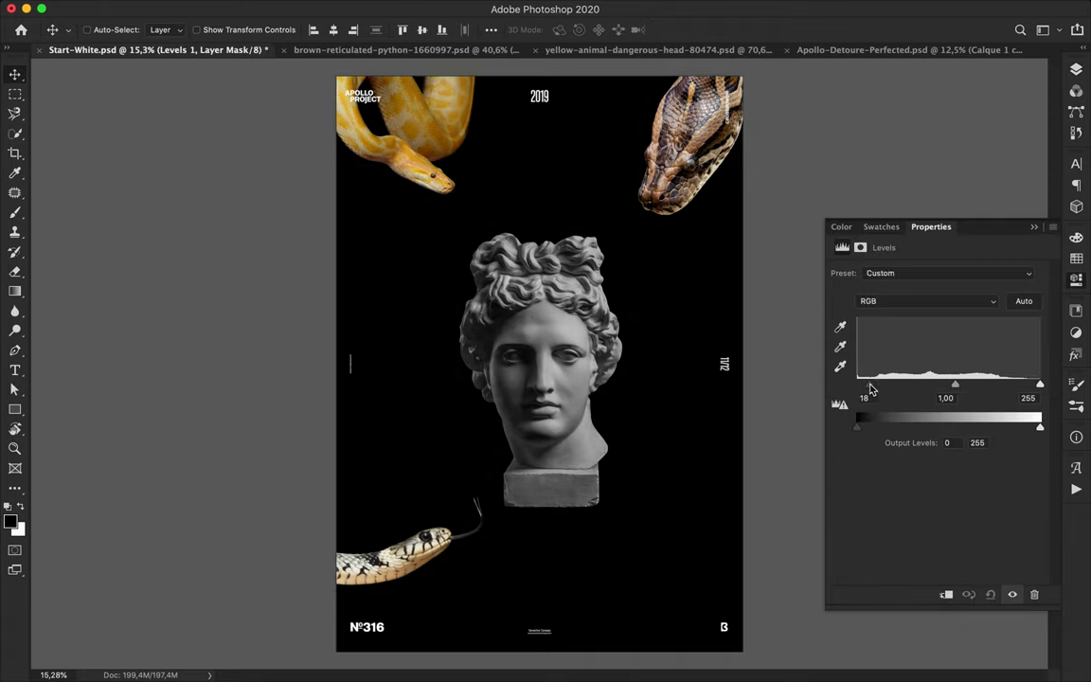
left_click_drag(1038, 384, 1017, 386)
left_click_drag(944, 385, 934, 387)
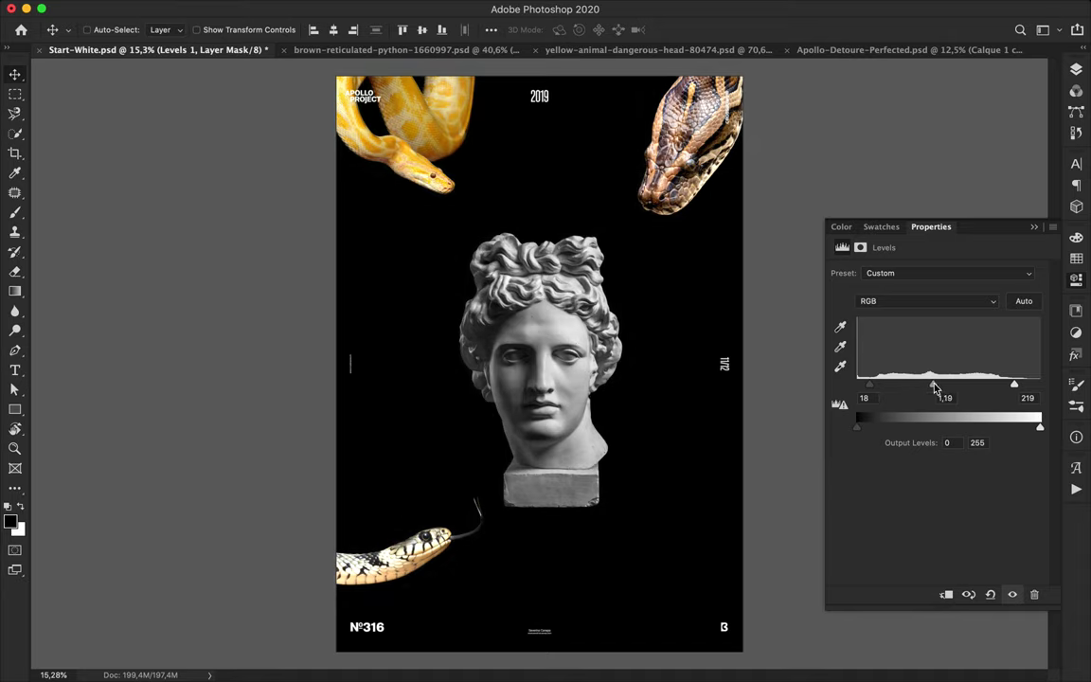
left_click_drag(547, 341, 547, 329)
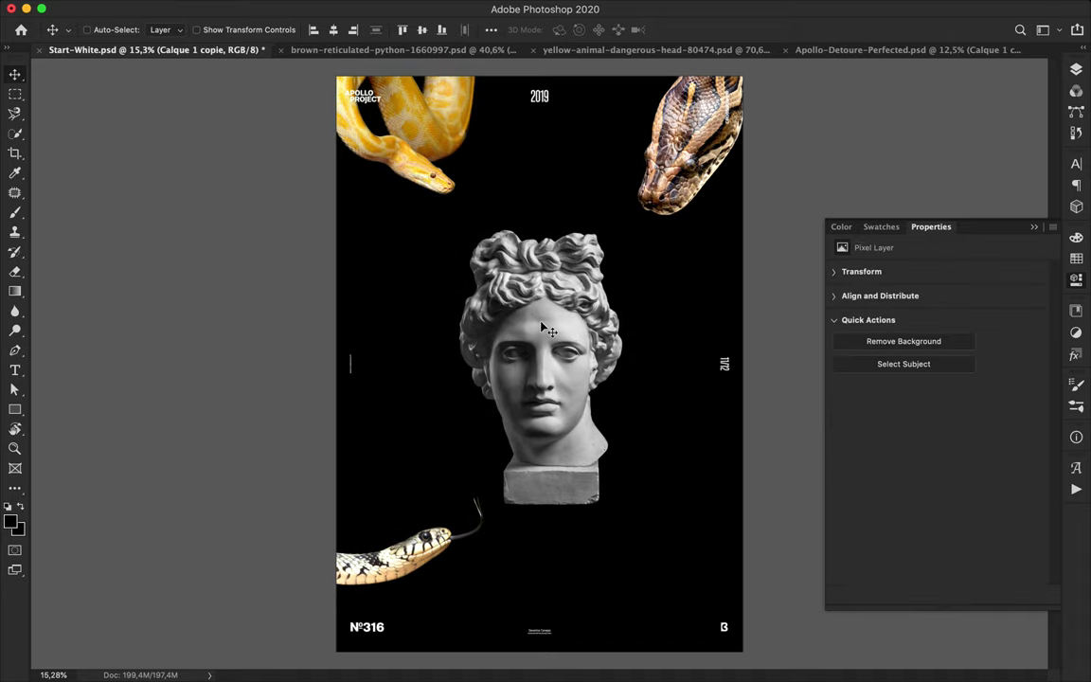
Step: Start a text line beside the bust and insert the © glyph from the Molde Compressed-Bold font
key("t")
left_click(385, 313)
left_click(283, 5)
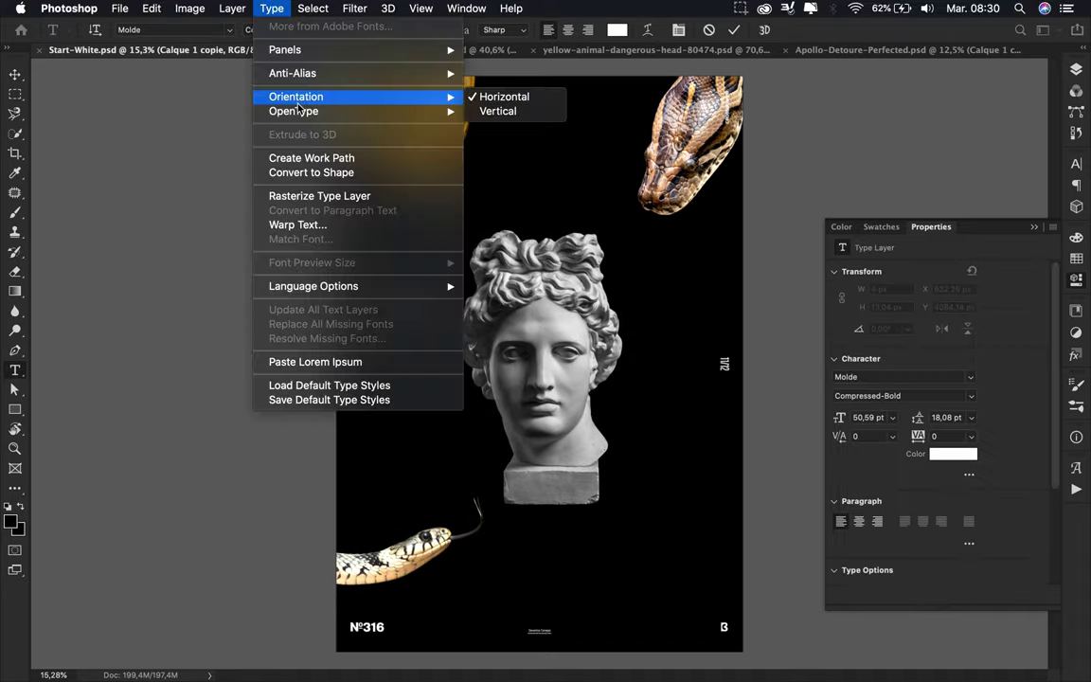
mouse_move(312, 51)
left_click(518, 90)
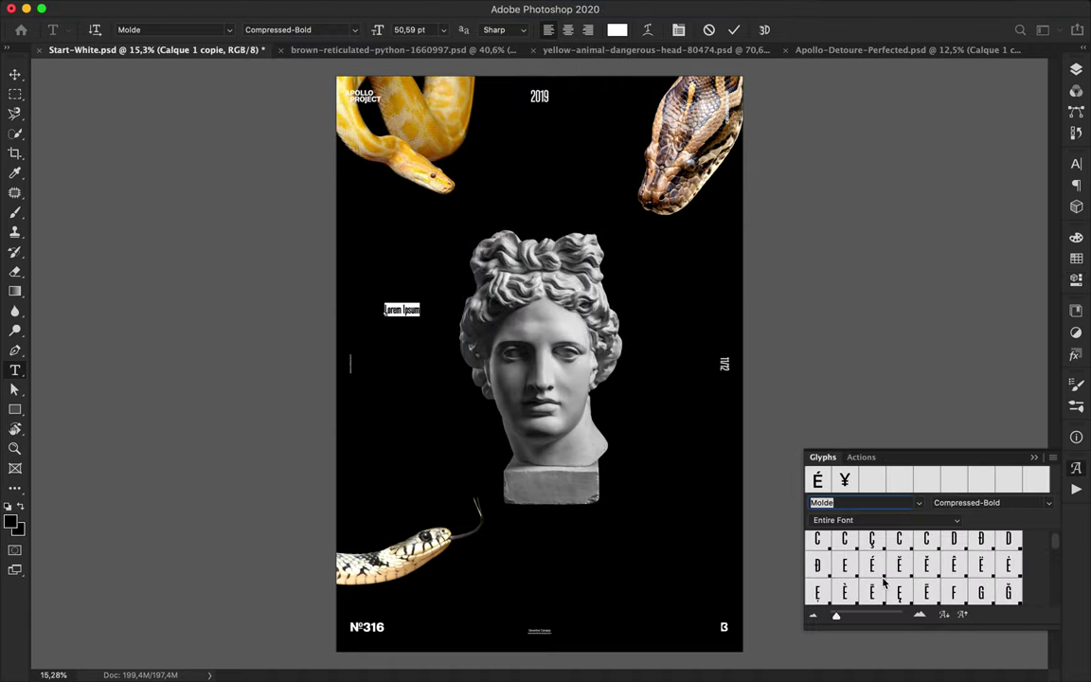
left_click_drag(907, 627, 907, 672)
scroll(912, 594, "down", 10)
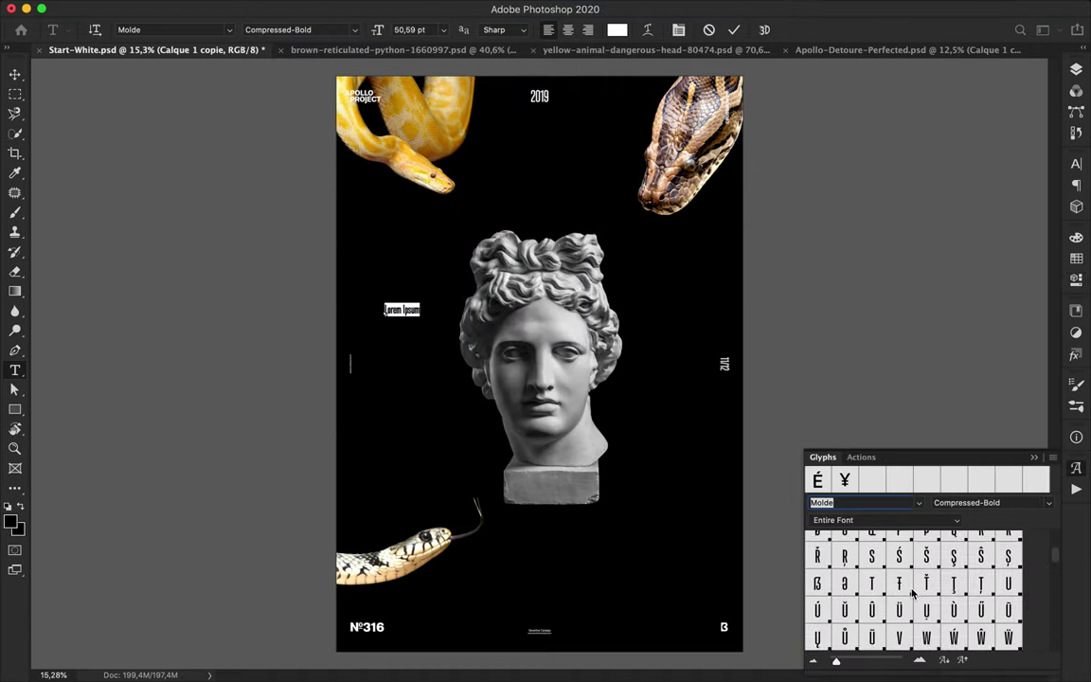
scroll(913, 594, "down", 8)
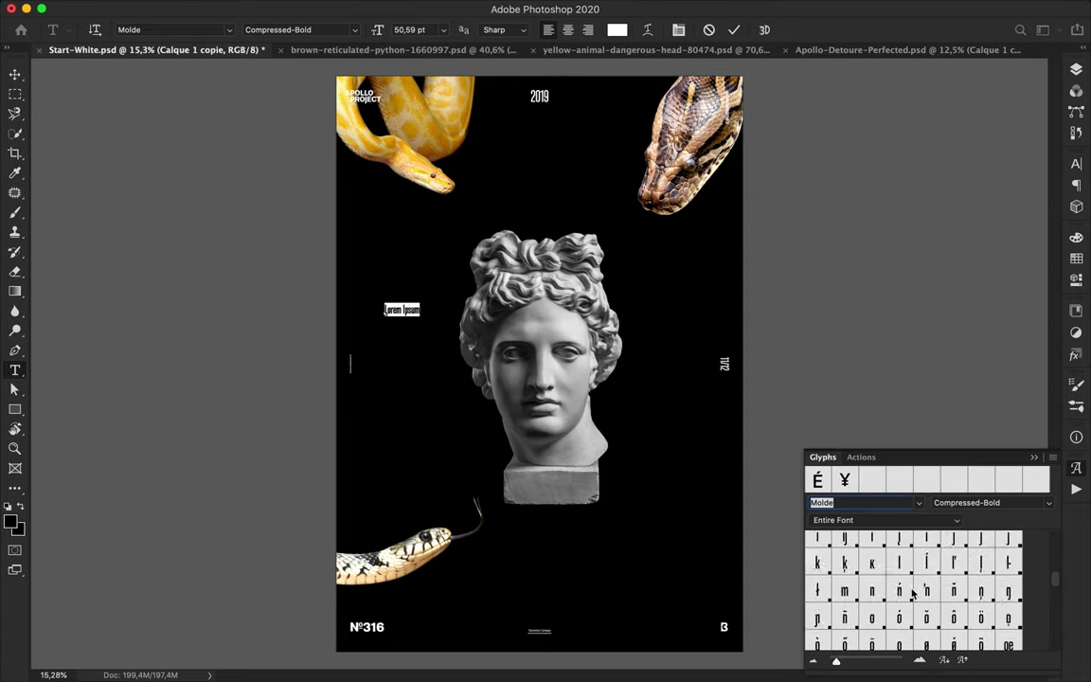
scroll(912, 594, "down", 5)
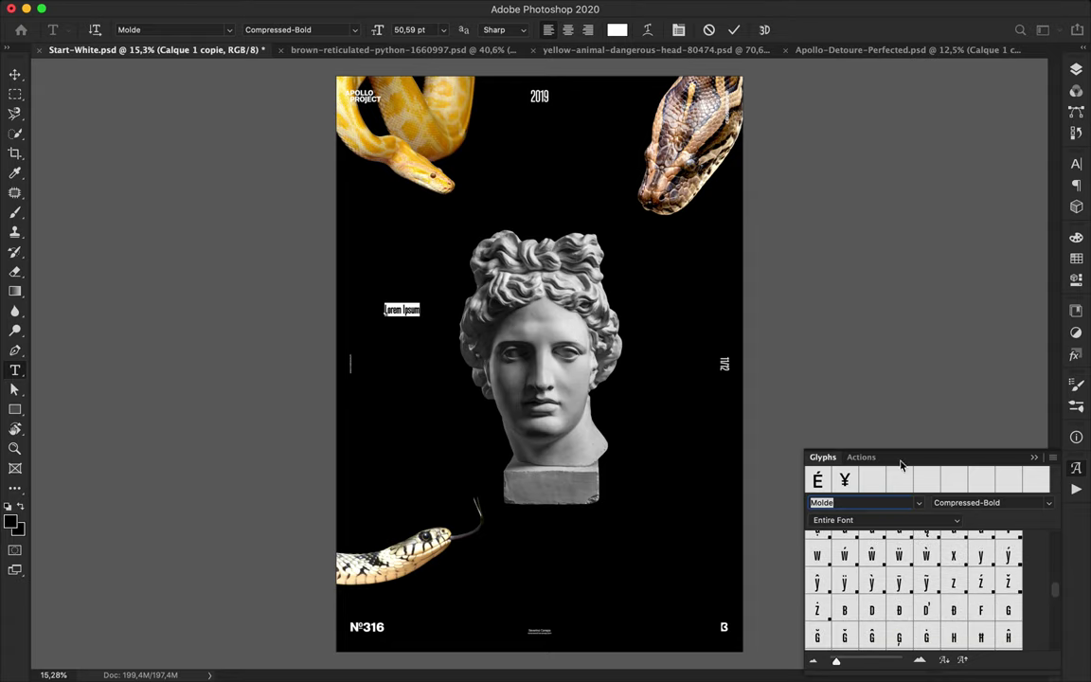
scroll(905, 550, "up", 4)
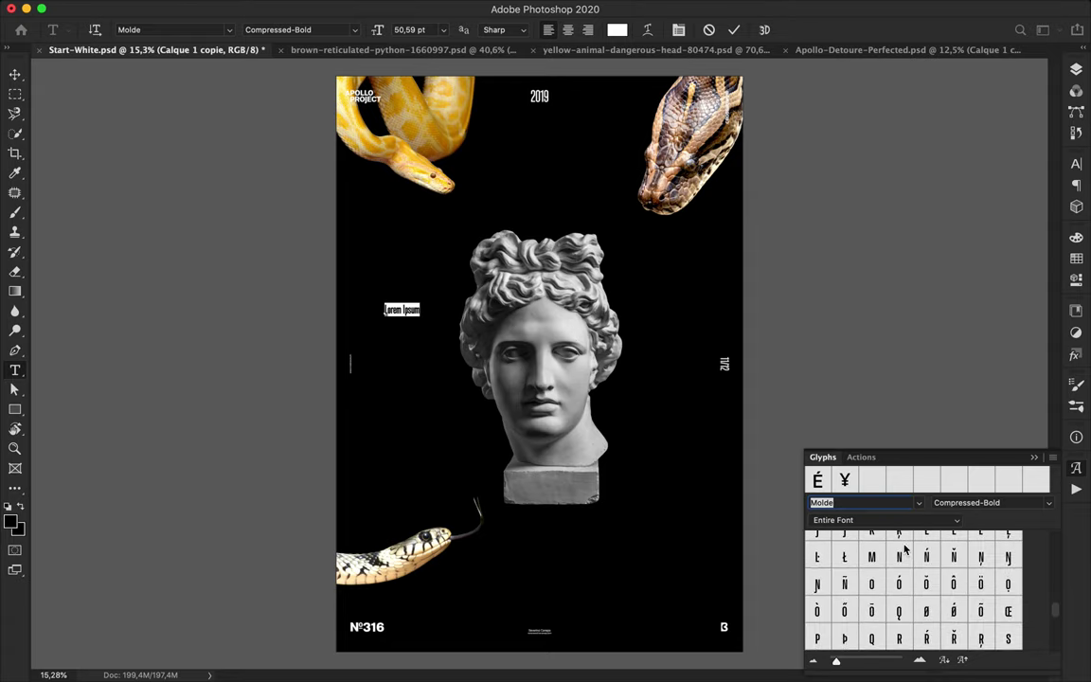
scroll(905, 550, "down", 10)
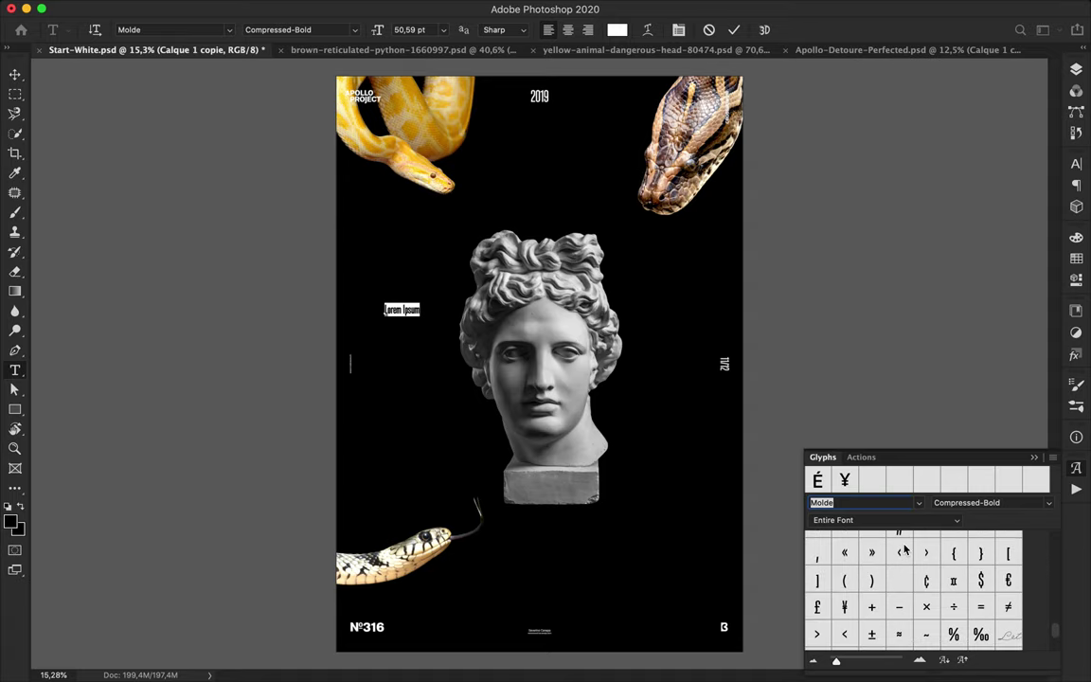
double_click(927, 627)
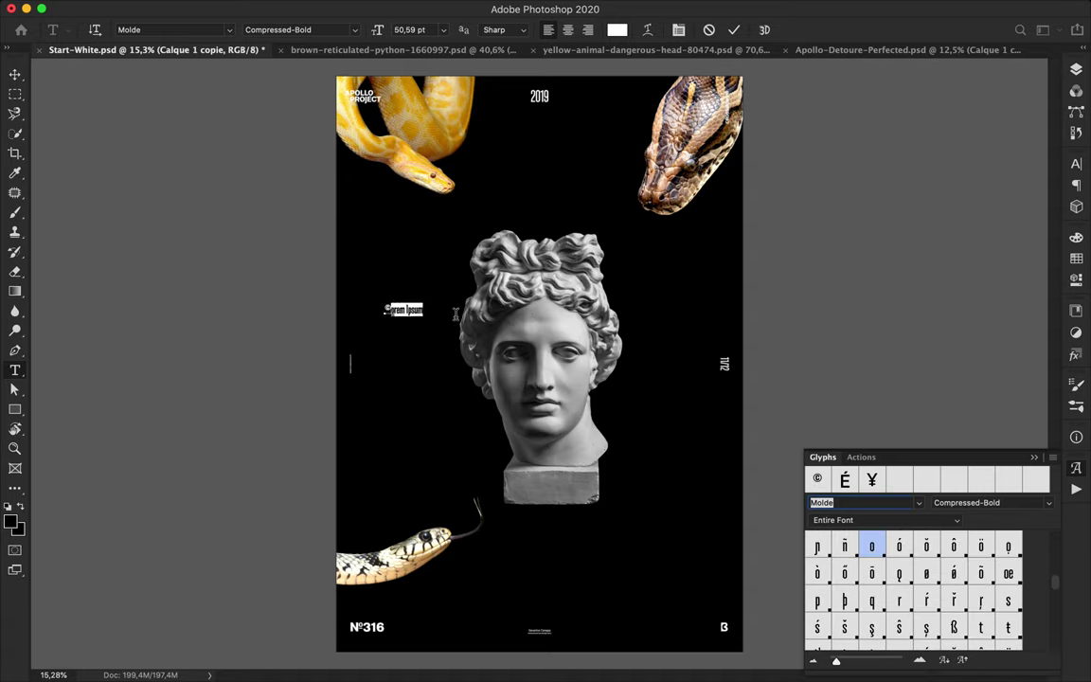
Step: Reduce the new text to the © symbol and set its Molde font style to Medium
key("super+a")
left_click(1076, 164)
left_click(1050, 178)
scroll(925, 324, "down", 4)
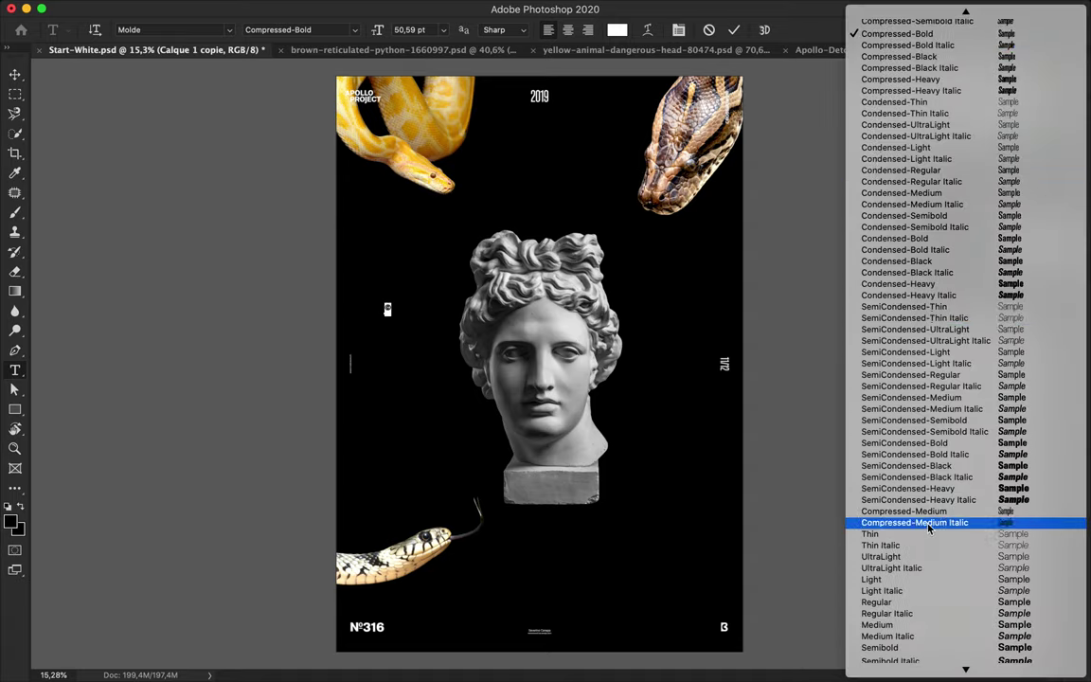
scroll(927, 526, "down", 4)
left_click(925, 518)
left_click(15, 75)
Step: Enlarge the © symbol to about 944,61 pt and centre it over the bust's face
key("super+t")
left_click_drag(392, 316, 607, 517)
key("Return")
left_click_drag(471, 369, 555, 349)
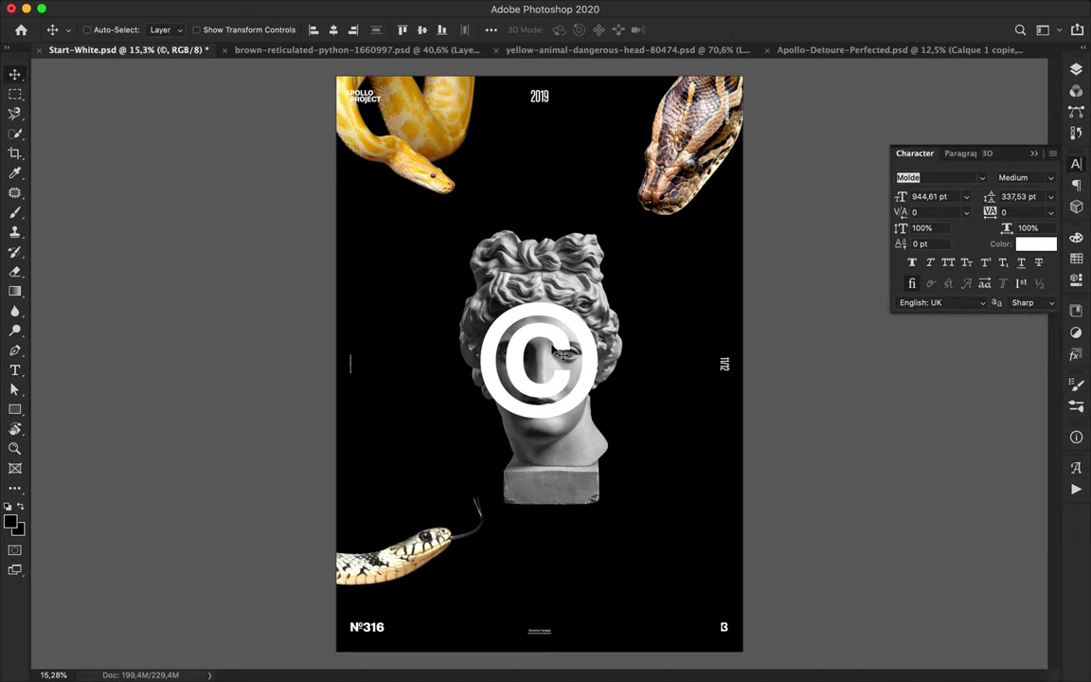
Step: Enlarge the bust slightly and keep it centred behind the © symbol
left_click(564, 292, "super")
key("super+t")
left_click_drag(546, 233, 540, 262)
key("Return")
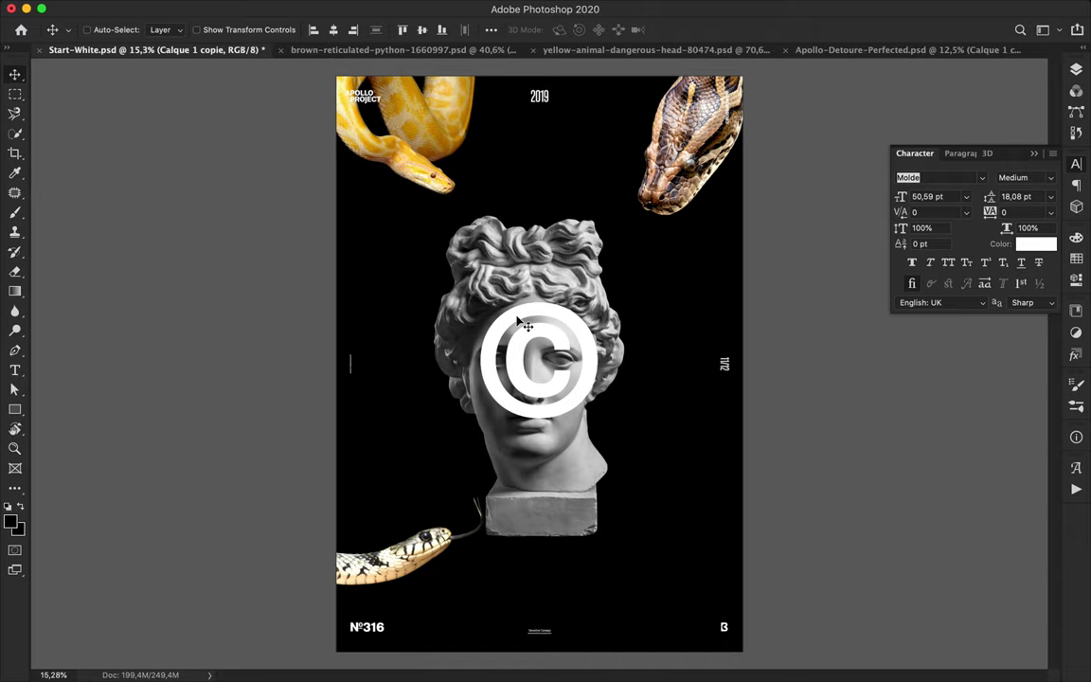
Step: Undo the last change and duplicate the © symbol onto the upper-left part of the bust's hair
key("super+z")
left_click_drag(519, 347, 471, 258)
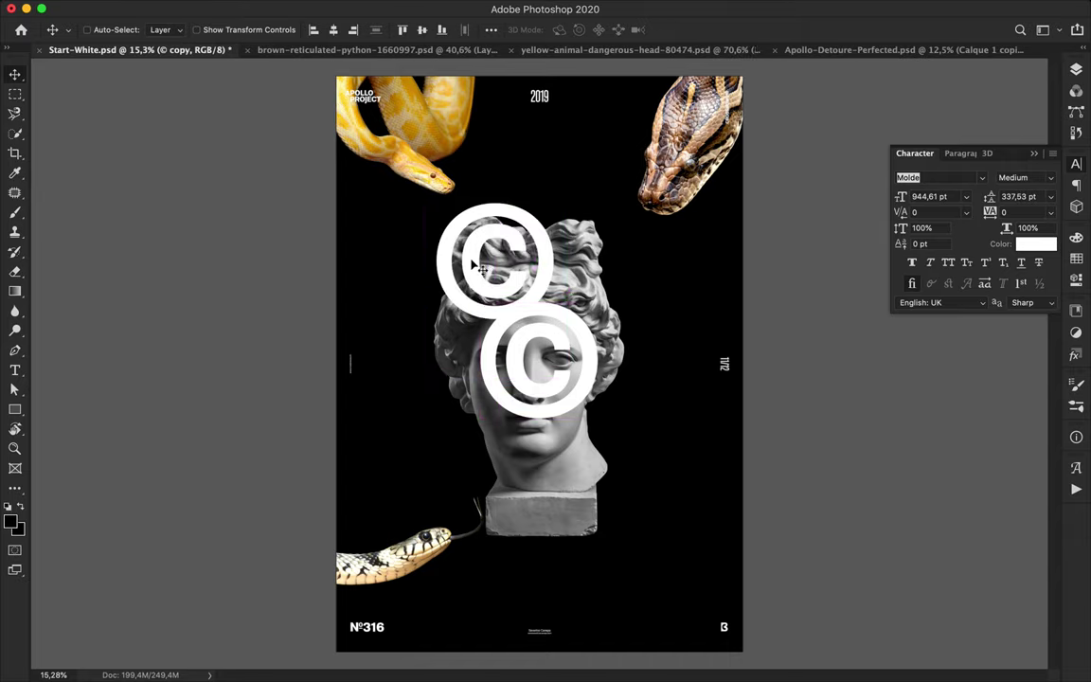
Step: Replace the duplicated © with the text UNDER COPYRIGHT and set its size to 200 pt
double_click(471, 258)
type("UN")
key("super+Return")
left_click(943, 197)
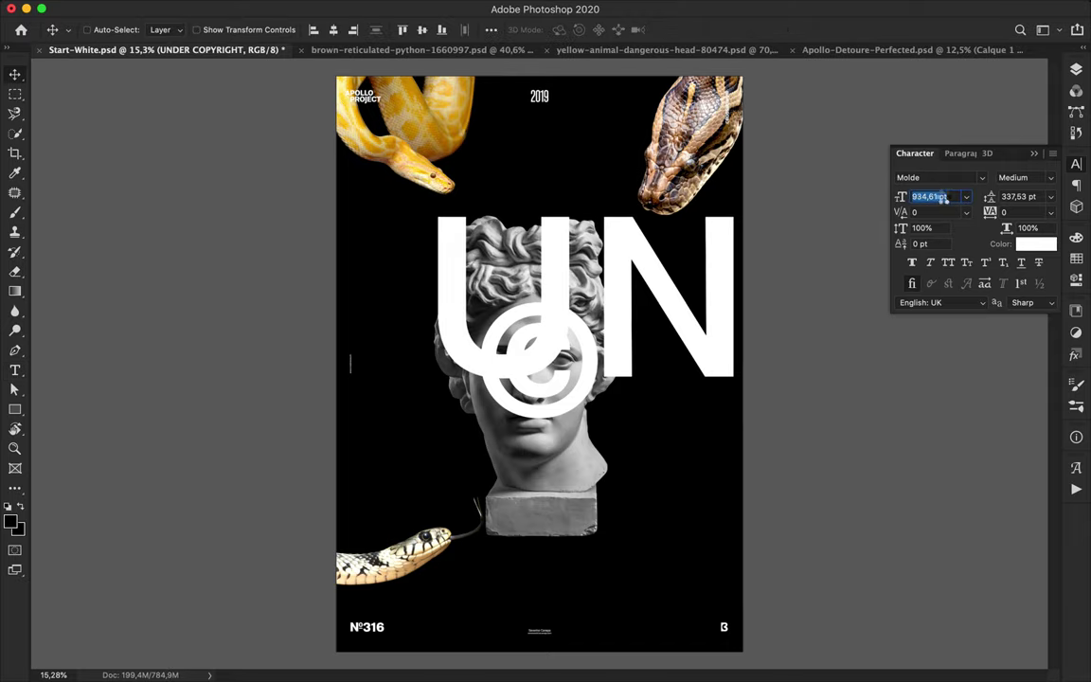
type("200")
key("Return")
Step: Shorten the text to UNDER and place it across the yellow snake's head near the poster's upper edge
left_click_drag(651, 310, 960, 180)
key("t")
key("BackSpace")
key("super+Return")
key("v")
Step: Duplicate UNDER, change the copy to COPYRIGHT and place it across the bust's base
key("super+t")
left_click_drag(513, 171, 604, 532)
key("Return")
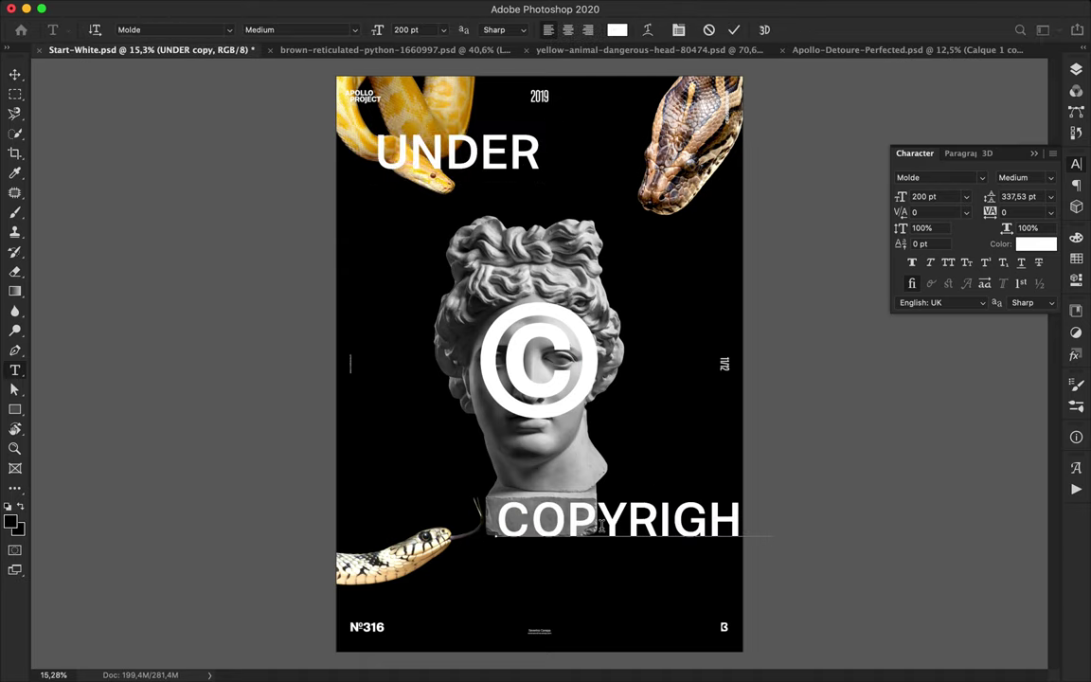
left_click_drag(485, 573, 398, 573)
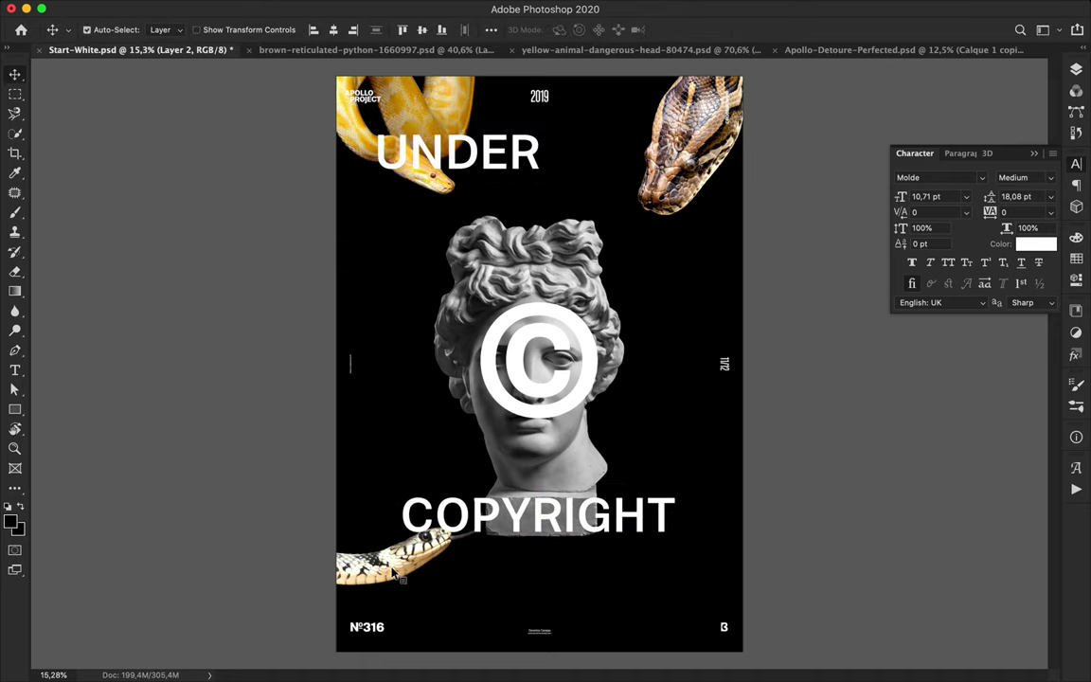
Step: Bring the black-and-white snake's layer in front of the COPYRIGHT text
left_click(1076, 70)
scroll(988, 434, "down", 5)
left_click_drag(943, 474, 933, 301)
Step: Set the font style of the © over the bust's face to UltraLight
left_click(517, 387, "super")
left_click(1077, 165)
left_click(1033, 179)
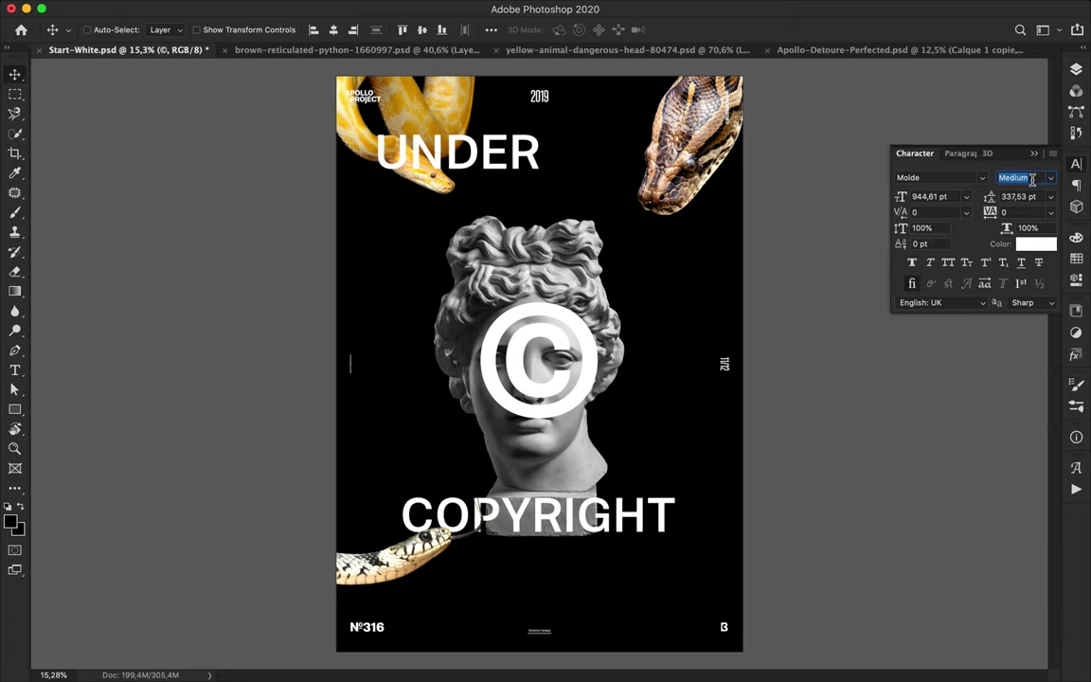
key("Up")
key("Up")
key("Up")
key("Up")
key("Down")
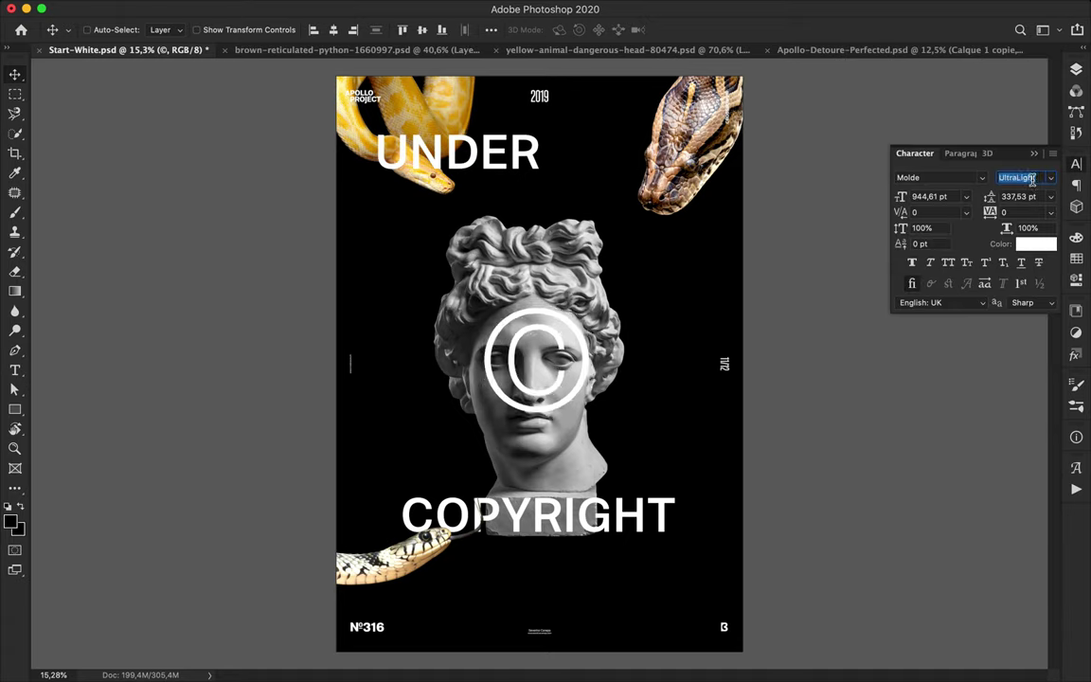
Step: Centre the © horizontally and vertically on the poster and nudge the bust slightly down
left_click(491, 30)
left_click(491, 30)
left_click(334, 30)
left_click(422, 31)
left_click(562, 253, "super")
left_click_drag(561, 252, 562, 258)
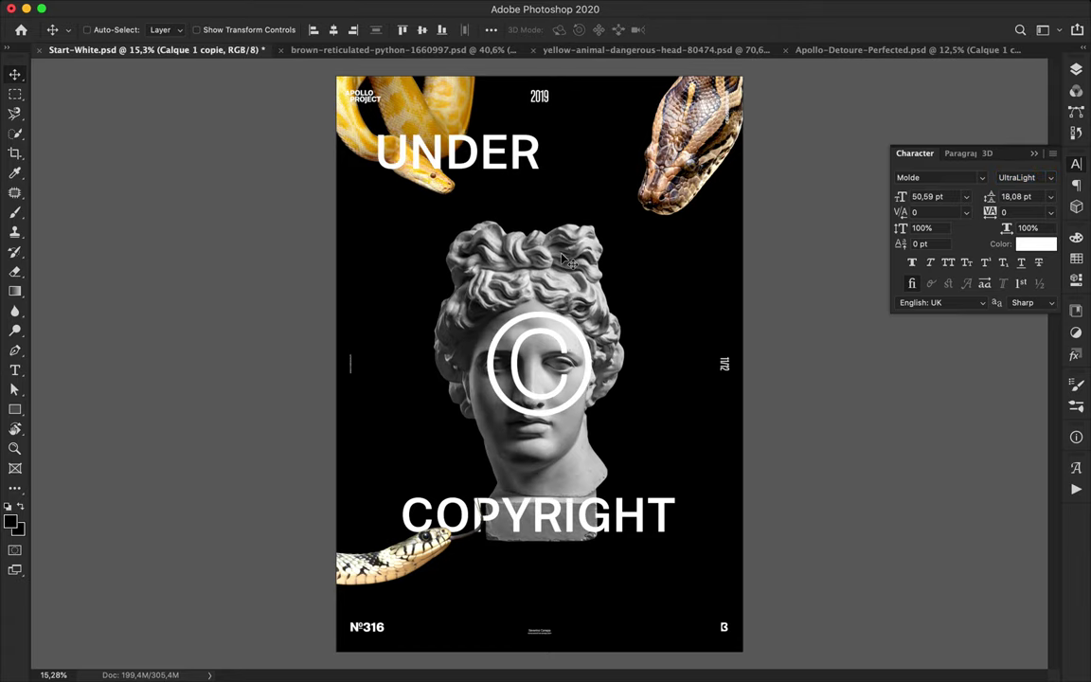
Step: Duplicate the © onto the left side of the bust's hair and set the copy's font style to Semibold
key("super+plus")
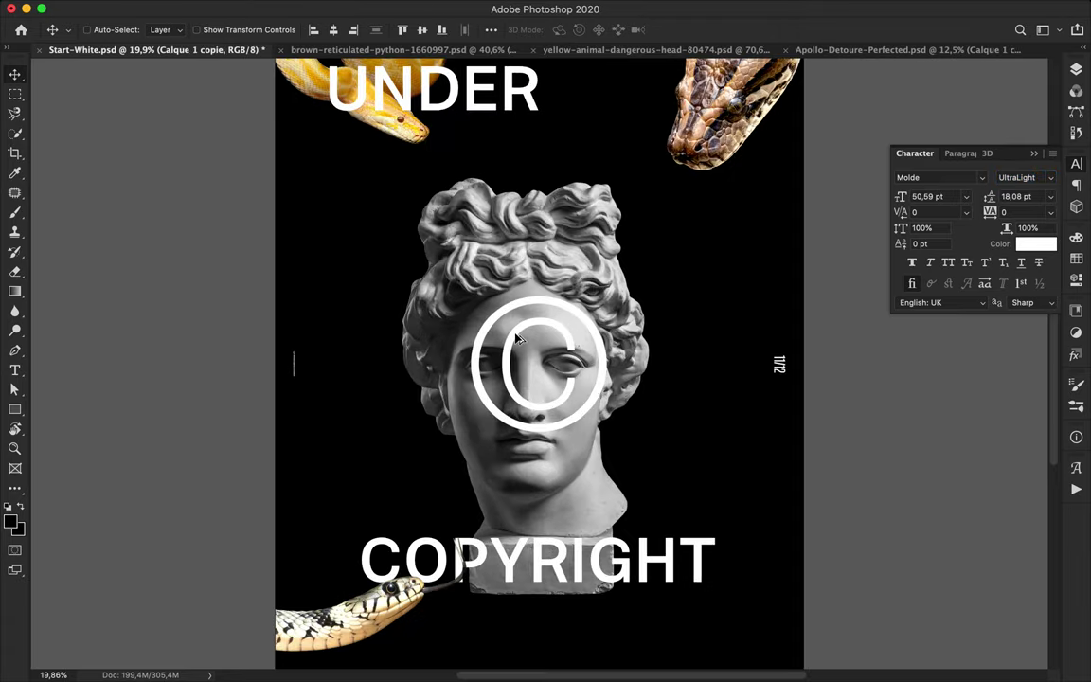
left_click(493, 318, "super")
left_click_drag(492, 321, 364, 249)
left_click(1039, 181)
key("Up")
key("Up")
key("Up")
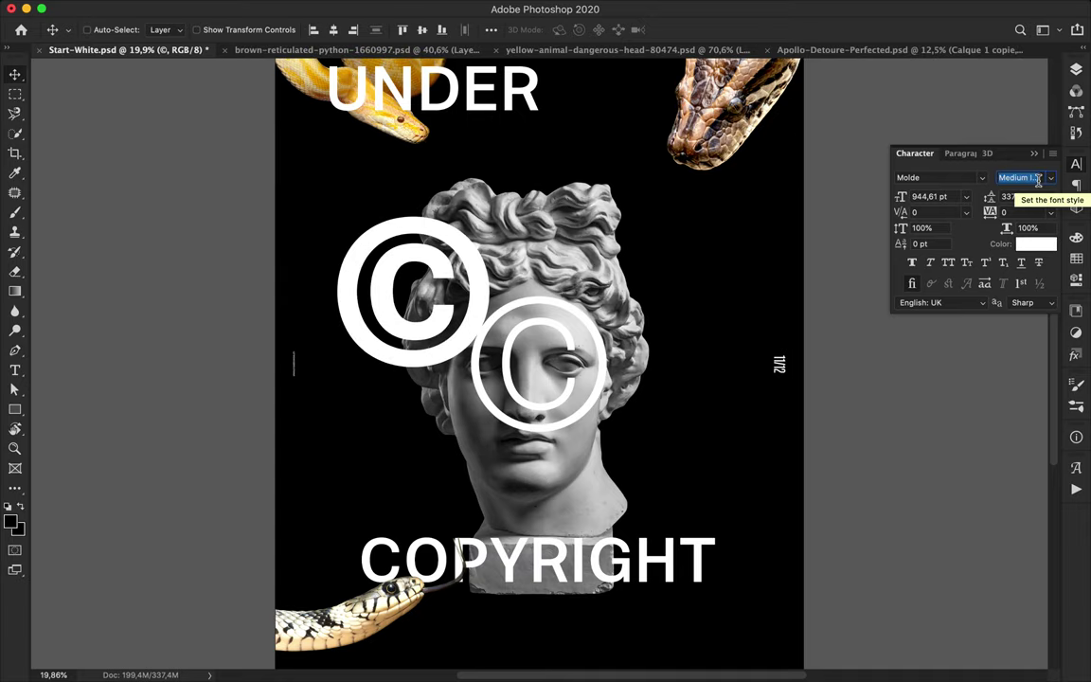
key("Down")
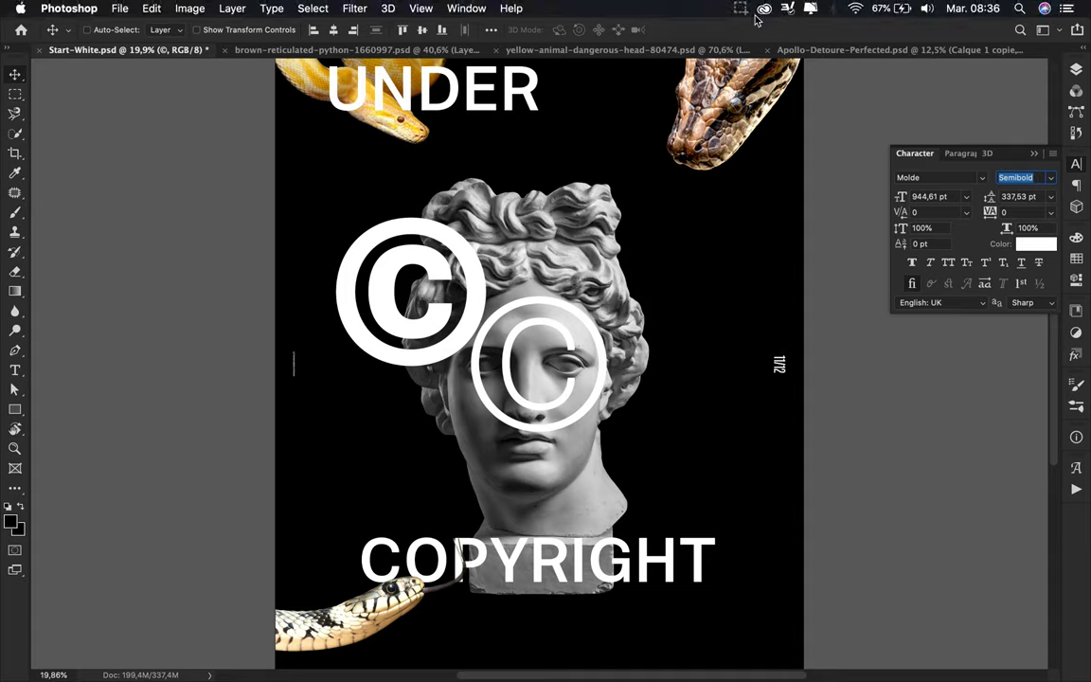
Step: Scale down the Semibold © and stack it behind the bust, partly covered by the left side of the hair
key("super+t")
left_click_drag(506, 355, 414, 262)
key("Return")
left_click(1076, 69)
left_click_drag(970, 406, 970, 488)
left_click_drag(396, 293, 402, 301)
key("super+t")
left_click_drag(353, 233, 373, 259)
key("Return")
Step: Duplicate the small © beside the right side of the bust's hair and reduce the copy to 217,58 pt
left_click_drag(405, 303, 652, 221)
left_click(1076, 165)
double_click(951, 199)
key("shift+Down")
key("shift+Down")
key("shift+Down")
key("shift+Down")
key("shift+Down")
key("shift+Down")
key("shift+Down")
key("shift+Down")
key("shift+Down")
key("shift+Down")
key("shift+Down")
key("shift+Down")
key("shift+Down")
key("shift+Down")
key("shift+Down")
key("shift+Down")
key("shift+Down")
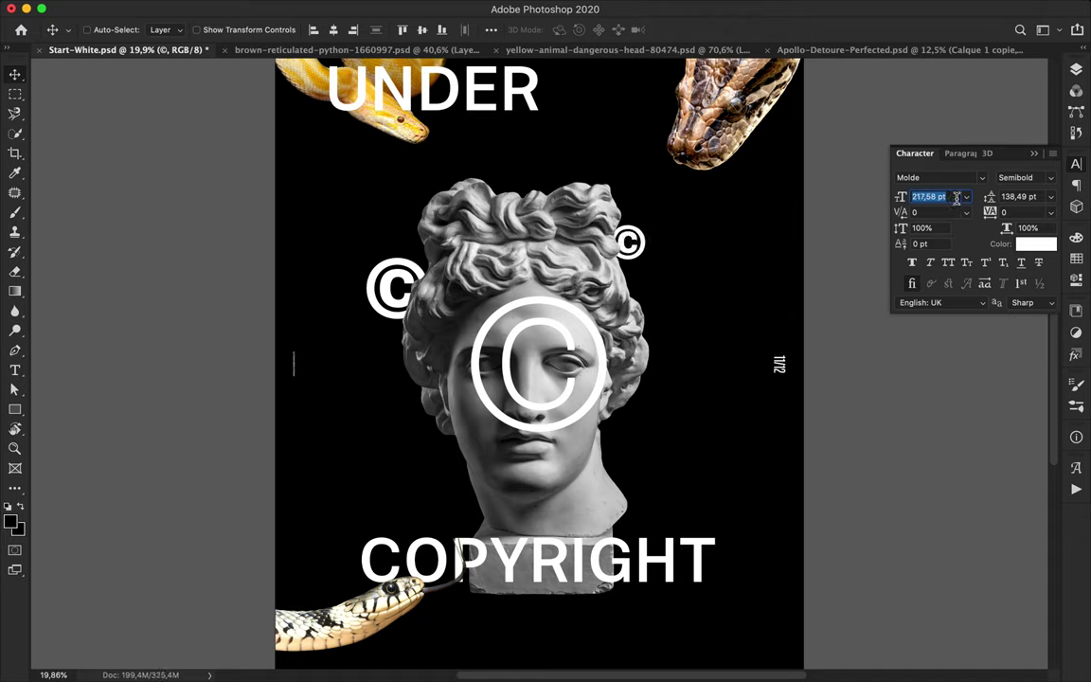
Step: Give the smallest © a lighter font style and move it up slightly, partly behind the hair
left_click(1034, 180)
key("Up")
key("Up")
left_click_drag(644, 245, 637, 231)
Step: Change the © over the bust's face to the Light font style
left_click(568, 405)
left_click(1018, 178)
scroll(1031, 177, "up", 2)
key("Down")
key("Down")
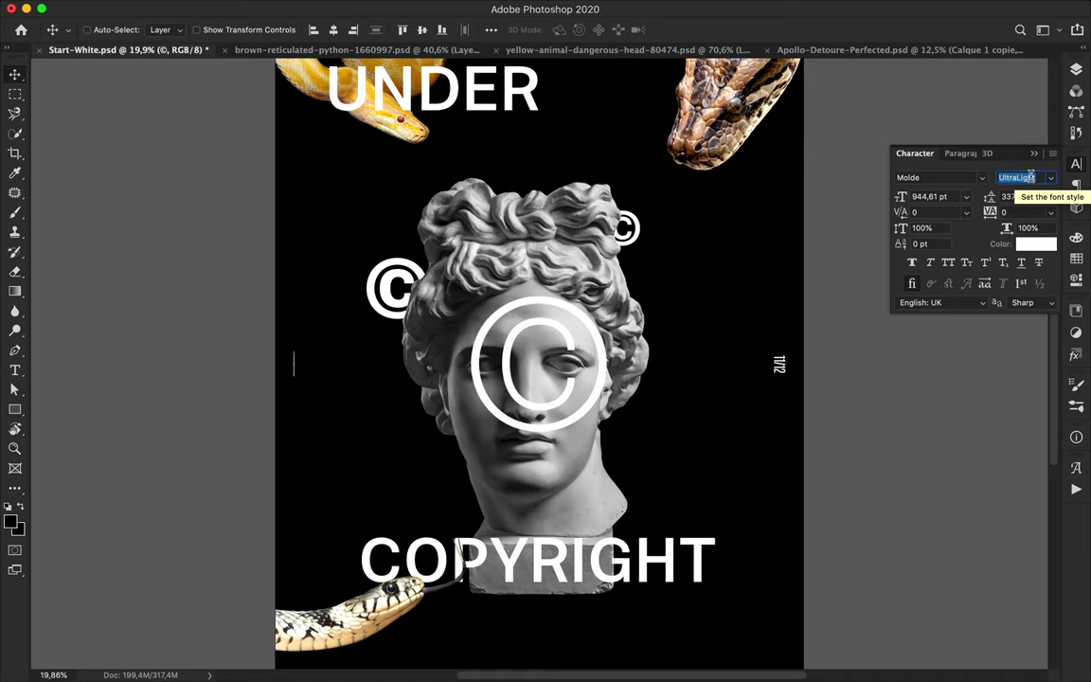
Step: Duplicate the © from the face to the right of the bust and enlarge the copy to about 2208,54 pt
left_click_drag(554, 407, 712, 479)
key("super+0")
key("super+t")
left_click_drag(656, 569, 658, 642)
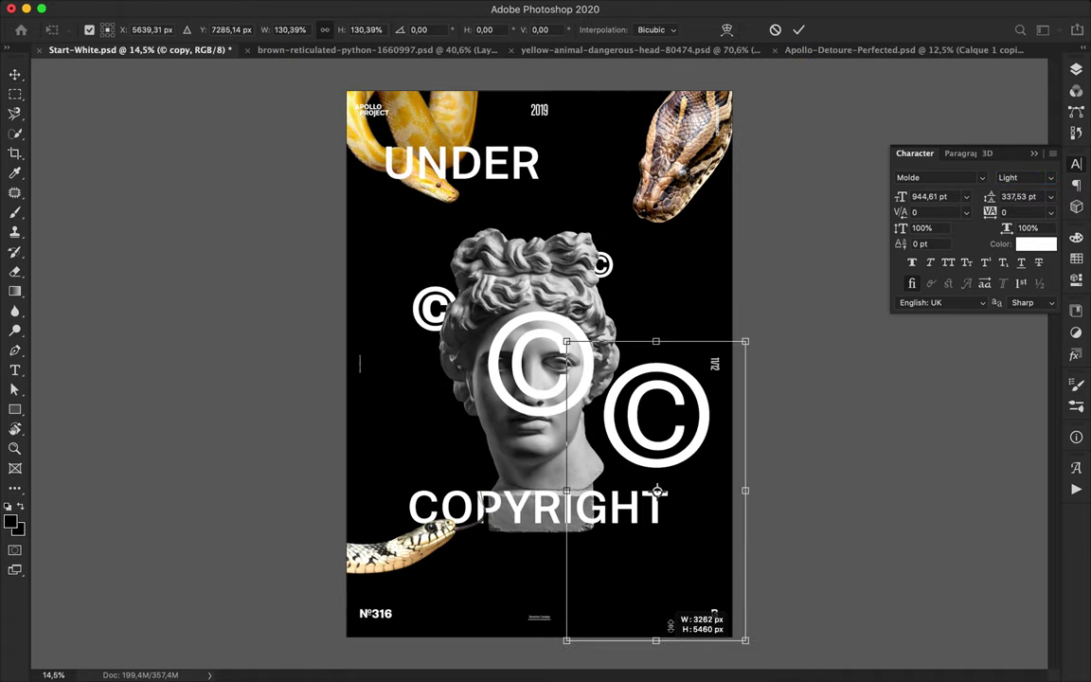
left_click_drag(745, 490, 888, 491)
key("Return")
Step: Set the huge © to Thin Italic and move it into the poster's lower-right corner
left_click(1033, 177)
key("Up")
key("Up")
key("Up")
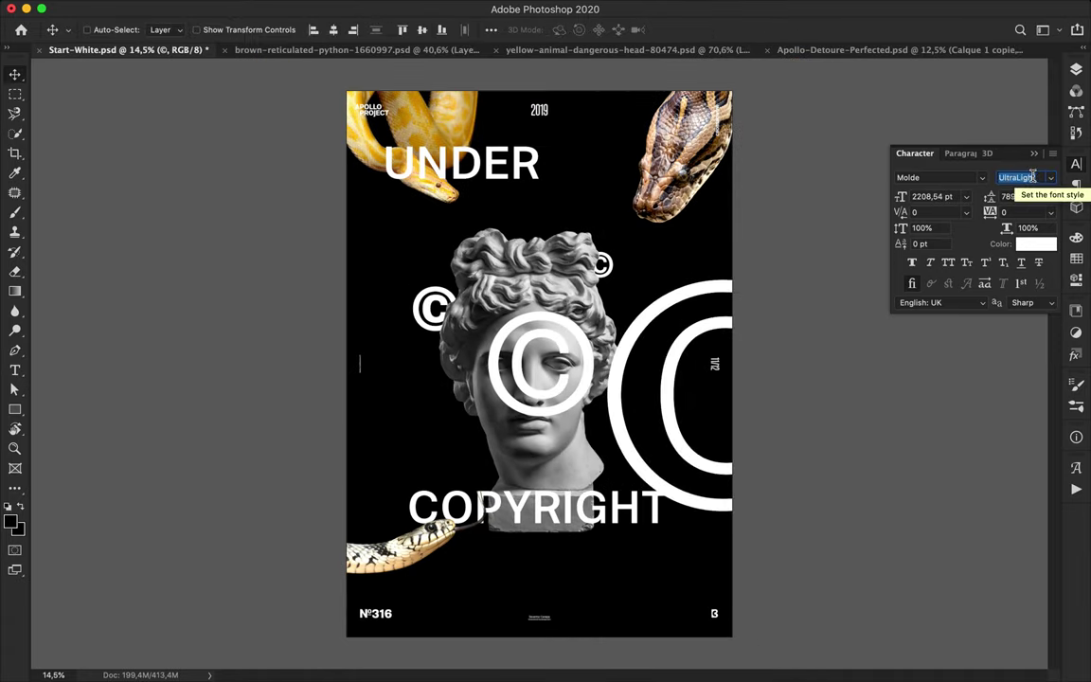
left_click_drag(675, 450, 631, 635)
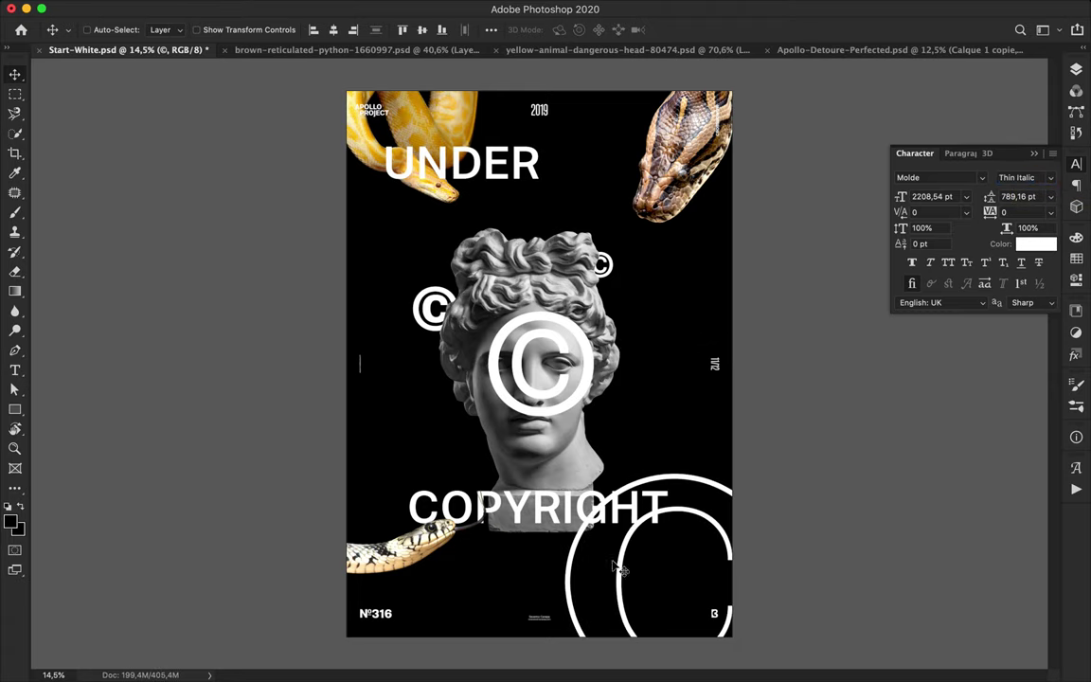
Step: Scale the corner © down to about 1899,11 pt, keeping it cropped by the poster's lower-right edges
left_click_drag(618, 570, 604, 552)
key("super+t")
left_click_drag(668, 393, 673, 470)
left_click_drag(627, 576, 655, 576)
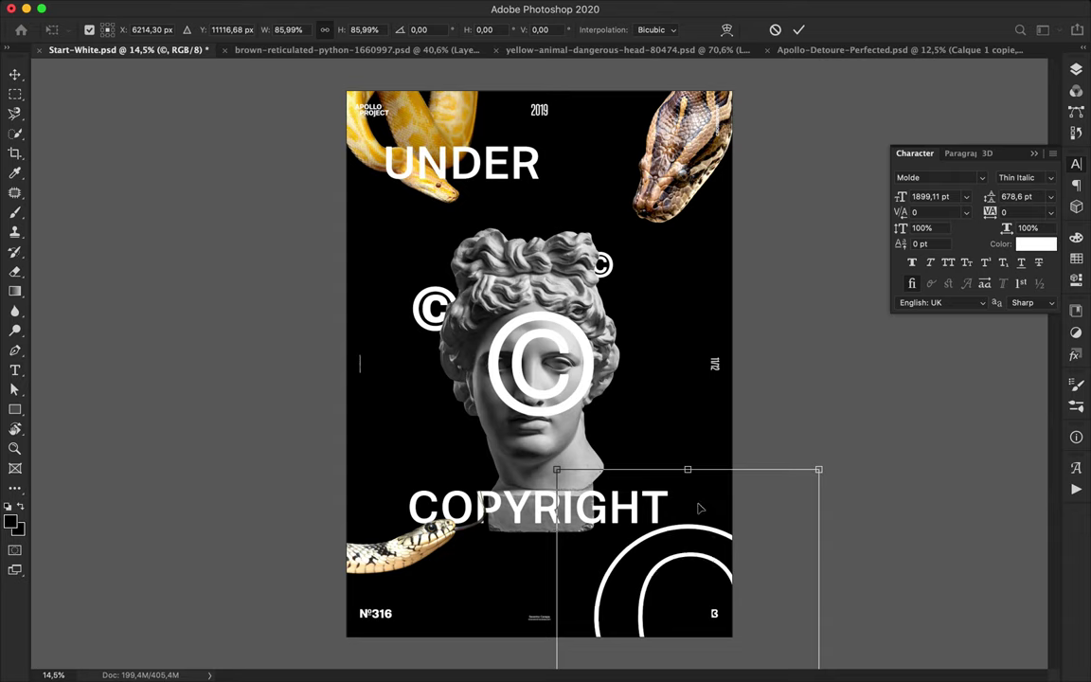
key("Return")
Step: Shorten COPYRIGHT to COPY and move it above the bust, just below the brown snake's head
scroll(488, 431, "up", 3)
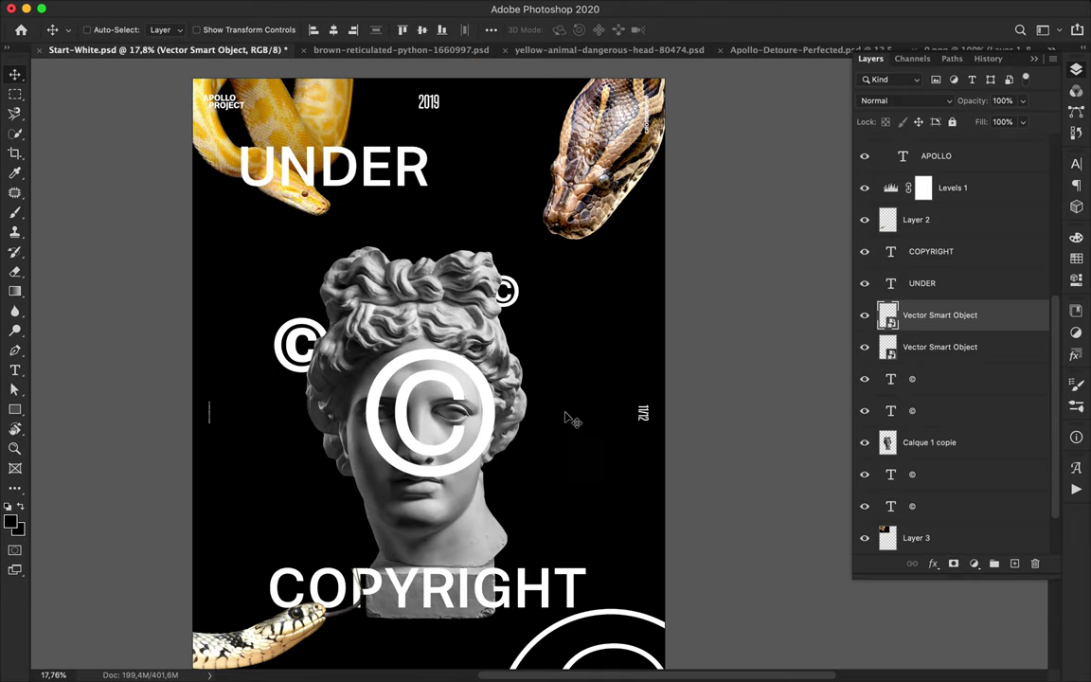
scroll(568, 417, "down", 3)
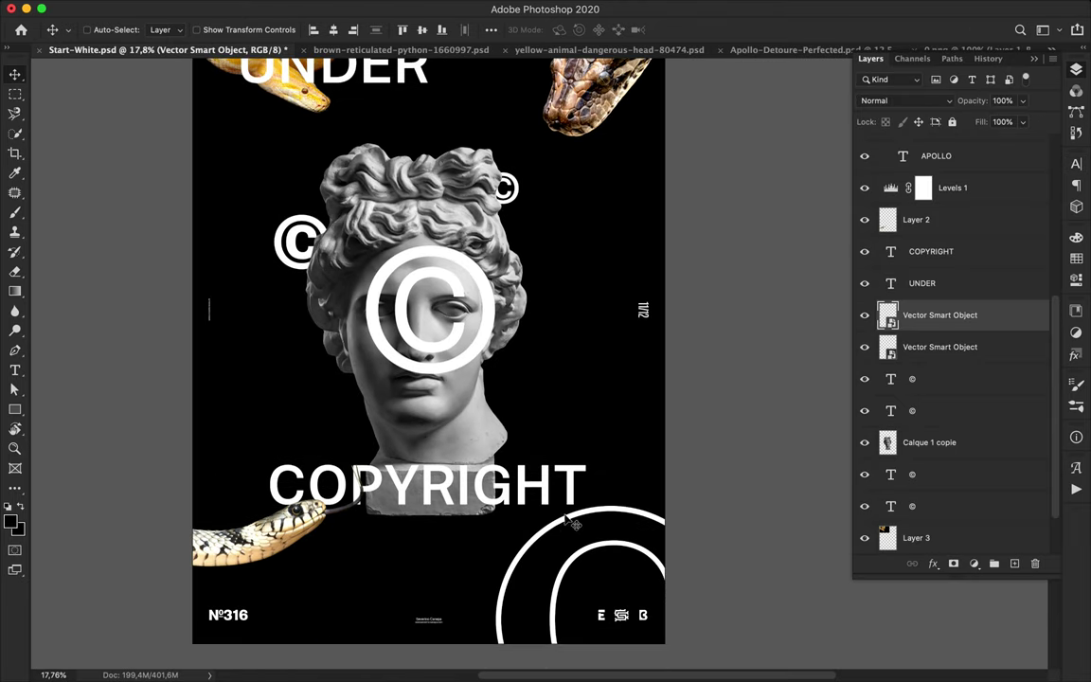
left_click(516, 457, "ctrl")
key("t")
left_click_drag(420, 486, 650, 486)
key("BackSpace")
key("super+Return")
key("v")
left_click_drag(371, 481, 551, 131)
Step: Duplicate COPY above the black-and-white snake and change the copy's text to RIGHT
scroll(550, 131, "up", 2)
scroll(550, 130, "left", 2)
scroll(550, 131, "up", 2)
key("t")
double_click(403, 538)
left_click_drag(603, 244, 373, 599)
type("RIGHT")
key("super+Return")
key("v")
Step: Rasterize the UNDER text layer
left_click(447, 189, "super")
left_click(653, 323, "super")
scroll(1005, 459, "down", 2)
scroll(1005, 459, "up", 3)
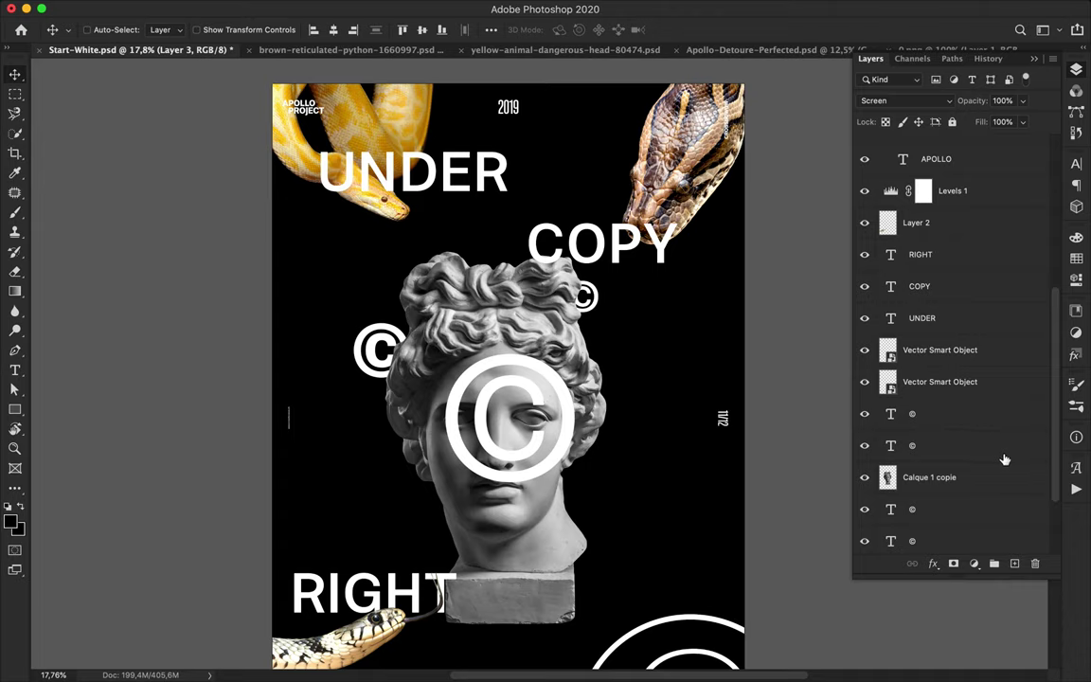
left_click(437, 191, "super")
right_click(426, 180)
left_click(413, 179)
right_click(973, 318)
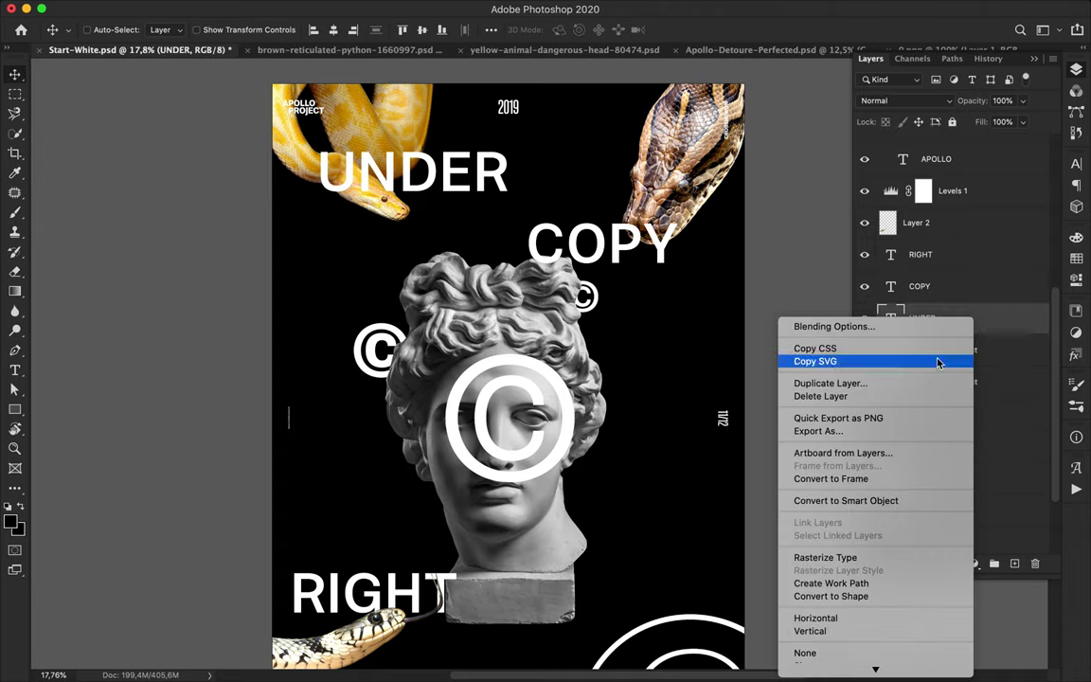
left_click(846, 500)
Step: Hide the UNDER layer and select the yellow snake's head and neck with the Magnetic Lasso
scroll(402, 176, "up", 6)
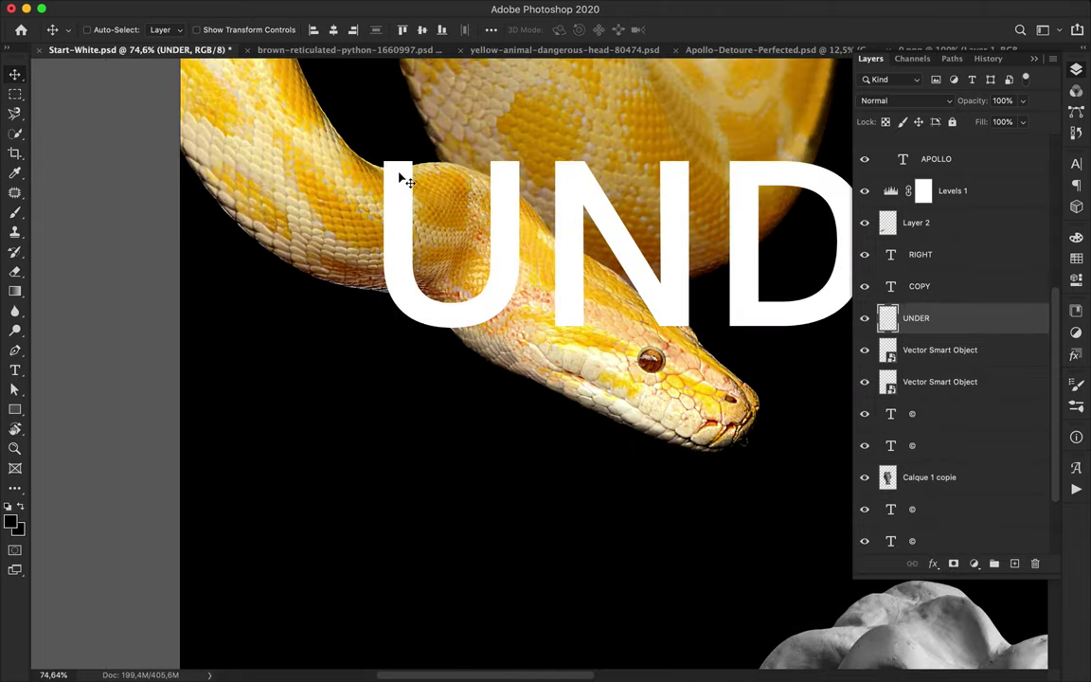
key("l")
left_click(374, 185, "ctrl")
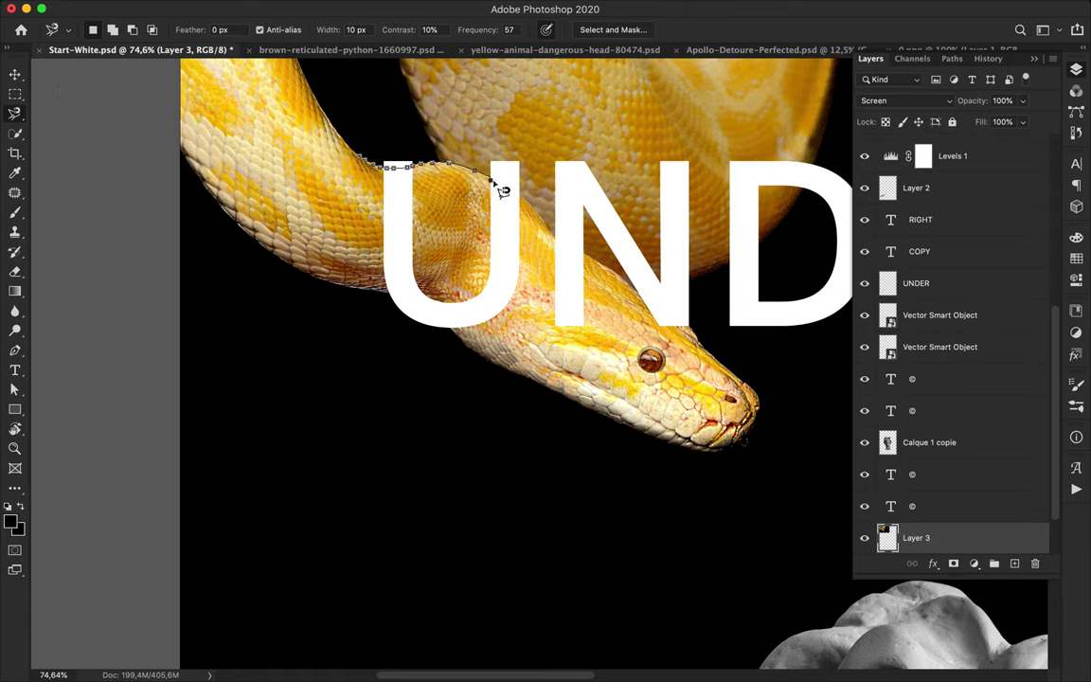
left_click(864, 284)
left_click(386, 123)
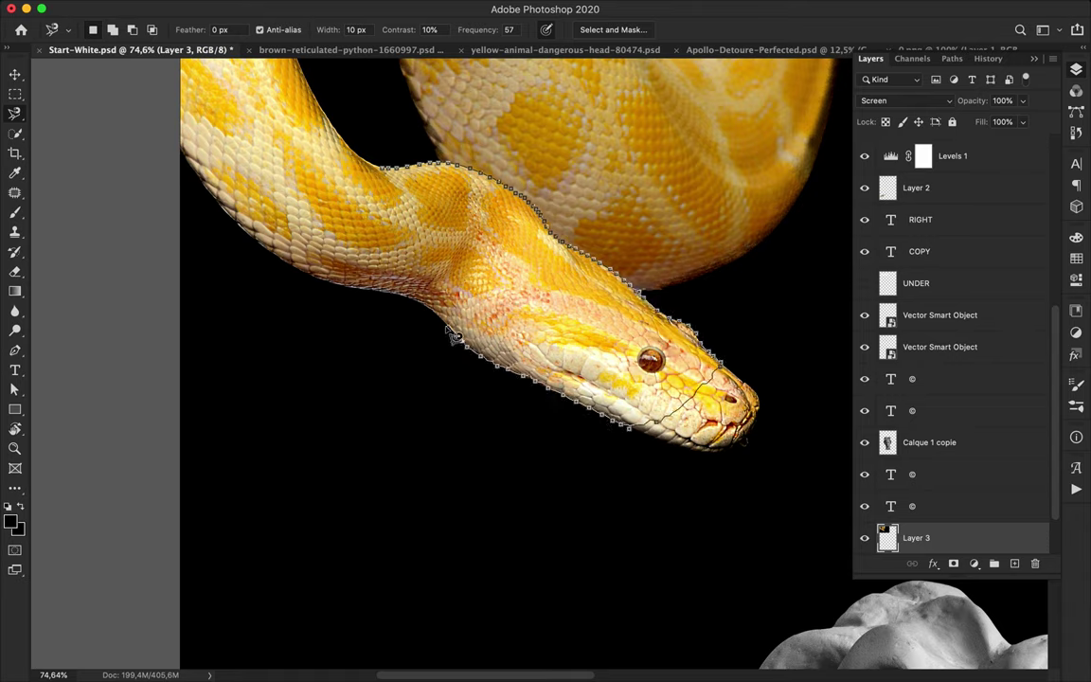
left_click(382, 168)
scroll(989, 448, "down", 3)
Step: Copy the selected snake head to a new layer, show UNDER again and stack it between the copy and the original snake
key("super+c")
key("super+v")
key("v")
scroll(989, 448, "down", 2)
left_click(865, 188)
left_click_drag(932, 189, 943, 461)
Step: Align the copied head exactly over the yellow snake so that it covers part of UNDER
scroll(533, 163, "up", 3)
left_click(455, 180, "ctrl+super")
left_click_drag(455, 180, 459, 184)
key("b")
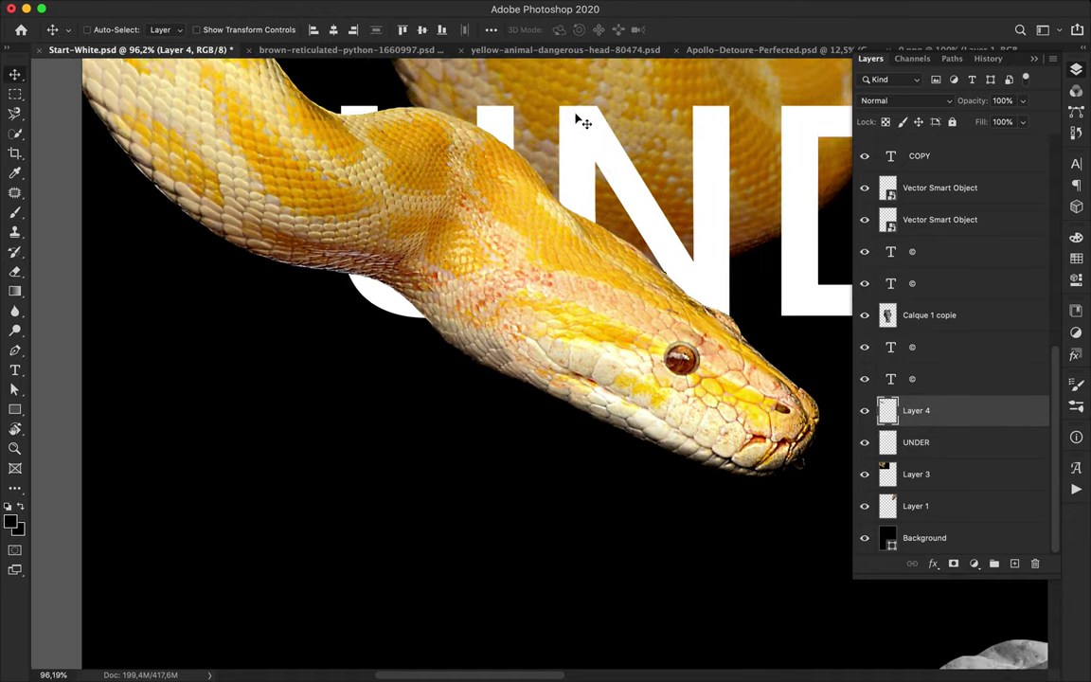
Step: Move the COPY text layer beneath the brown snake's layer, directly above the background
scroll(583, 121, "down", 6)
scroll(579, 116, "right", 3)
left_click(961, 163)
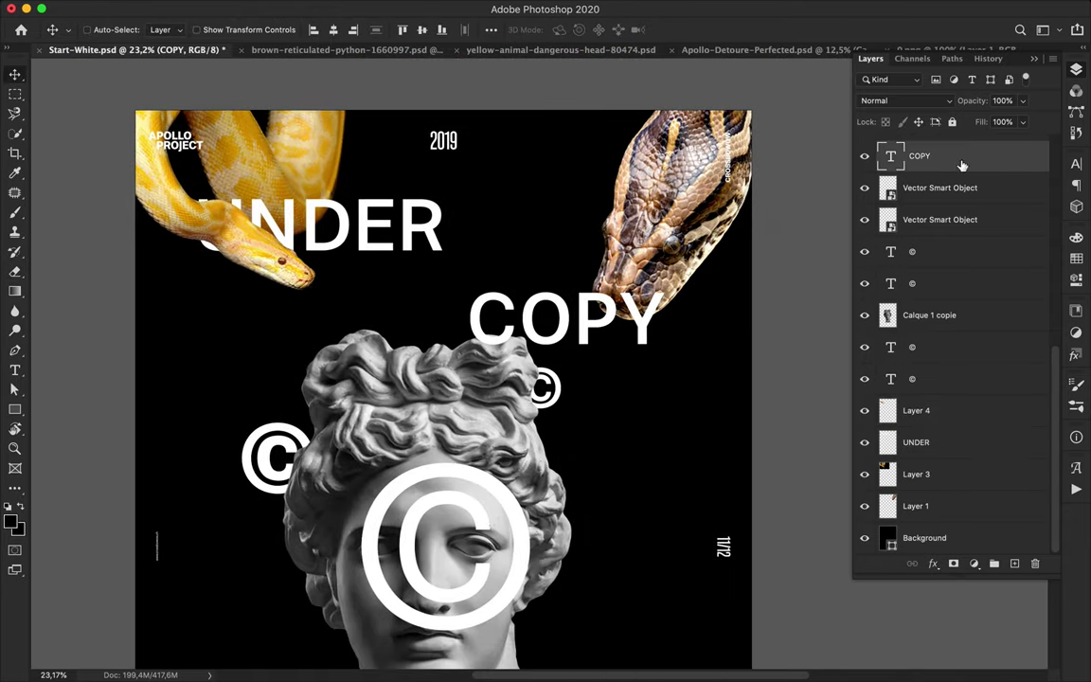
left_click_drag(963, 166, 962, 519)
Step: Shift COPY slightly left behind the brown snake's head and move RIGHT beside the right side of the bust
left_click_drag(585, 333, 549, 332)
scroll(573, 360, "down", 1)
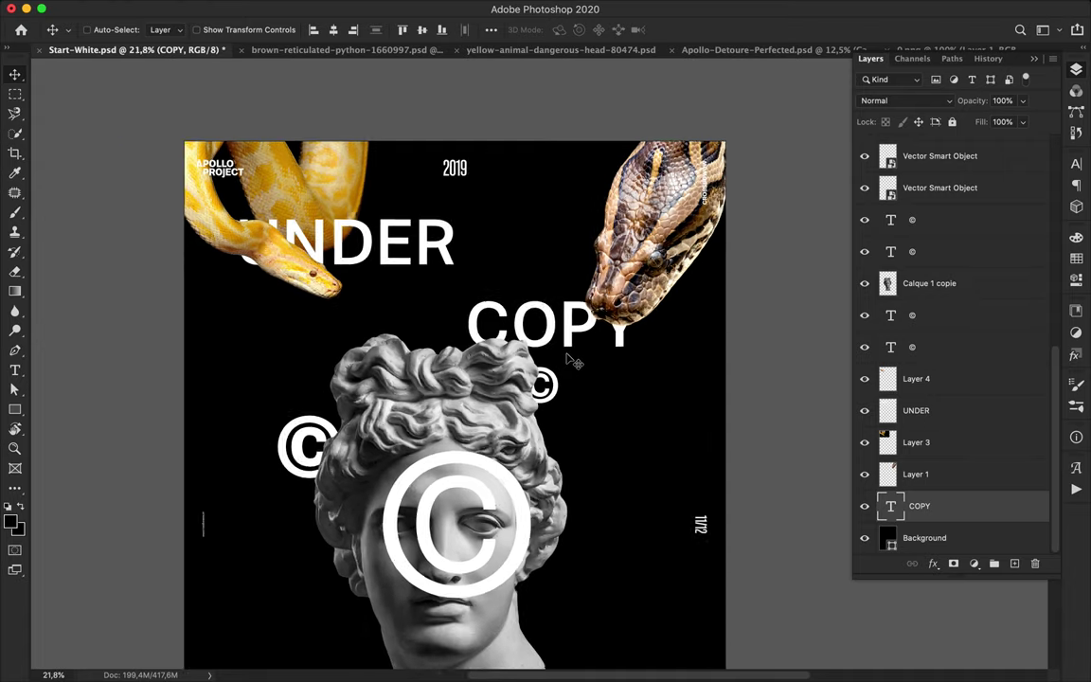
scroll(568, 360, "down", 5)
left_click_drag(343, 486, 608, 260)
Step: Add a Levels adjustment clipped to the bust, raising the black input and lowering the white input for stronger contrast
left_click(985, 311)
left_click(954, 565)
key("super+z")
left_click(975, 563)
left_click(895, 410)
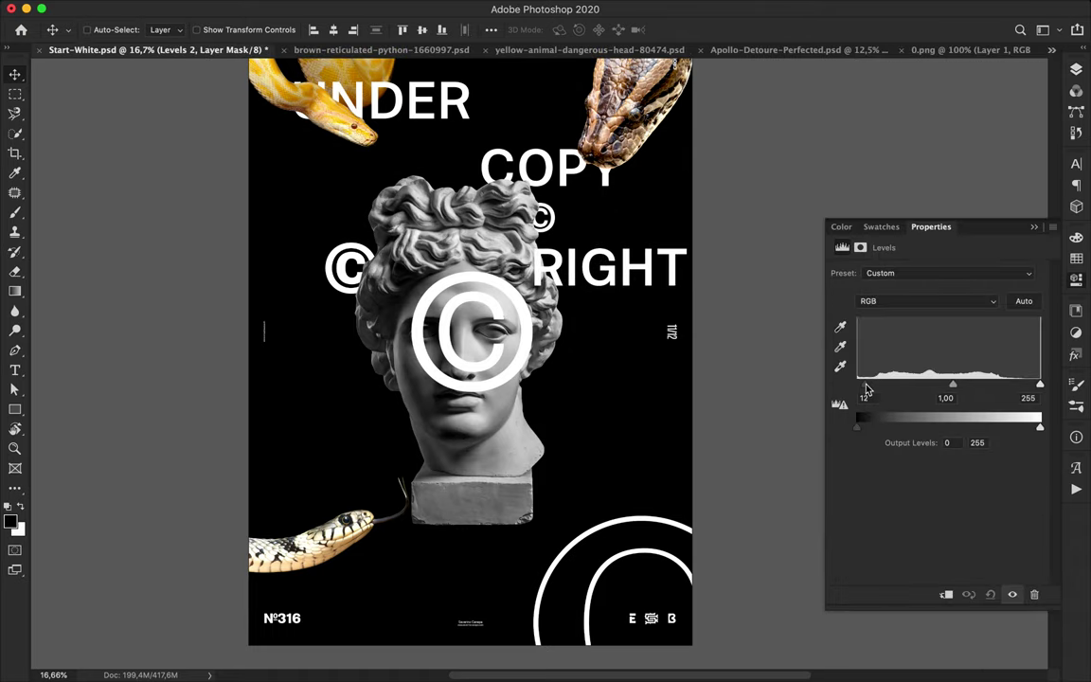
left_click_drag(859, 384, 881, 388)
mouse_move(1041, 390)
left_mouse_down()
mouse_move(1010, 388)
mouse_move(1057, 389)
mouse_move(1032, 388)
left_mouse_up()
key("F7")
double_click(907, 311)
left_click(1077, 70)
scroll(538, 230, "up", 2)
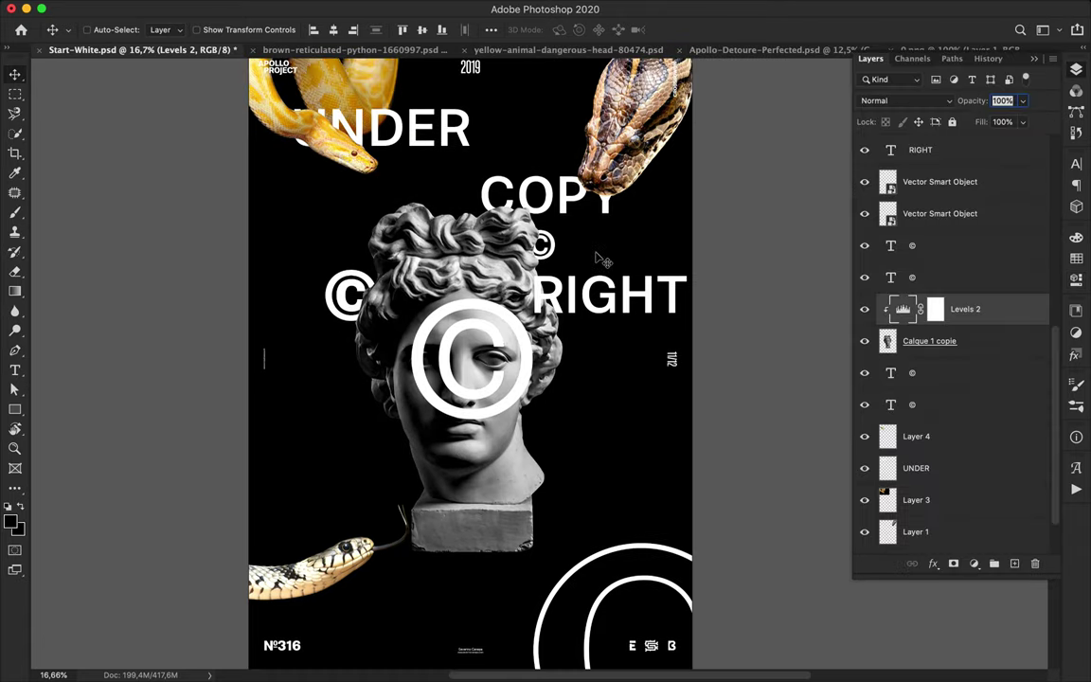
Step: Move the © at the bust's left slightly down and sample a golden colour from the yellow snake
left_click_drag(341, 302, 340, 317)
scroll(551, 229, "up", 3)
left_click(417, 176, "super")
key("i")
left_click(352, 145)
key("v")
Step: Paint the UNDER lettering with the sampled golden colour, using a 4640 px hard round brush
left_click(895, 468, "super")
left_click(894, 468, "alt")
scroll(720, 474, "down", 5)
key("b")
right_click(712, 472)
left_click_drag(789, 352, 881, 353)
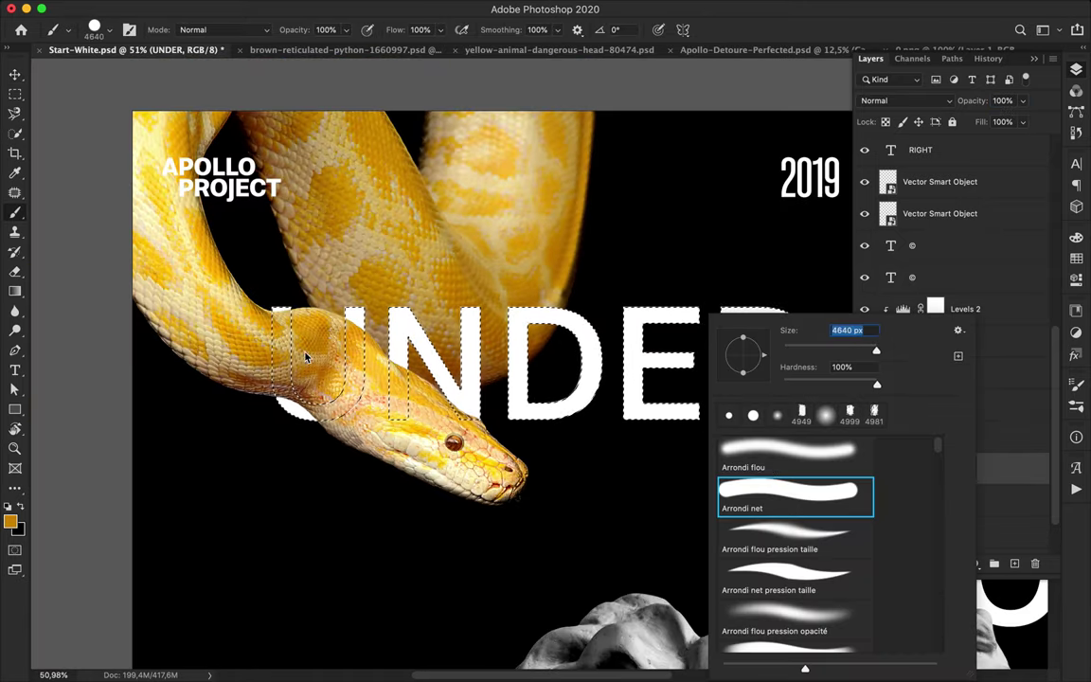
left_click(619, 333)
key("m")
left_click(621, 317)
scroll(622, 315, "down", 5)
scroll(622, 315, "down", 3)
scroll(621, 315, "right", 3)
key("v")
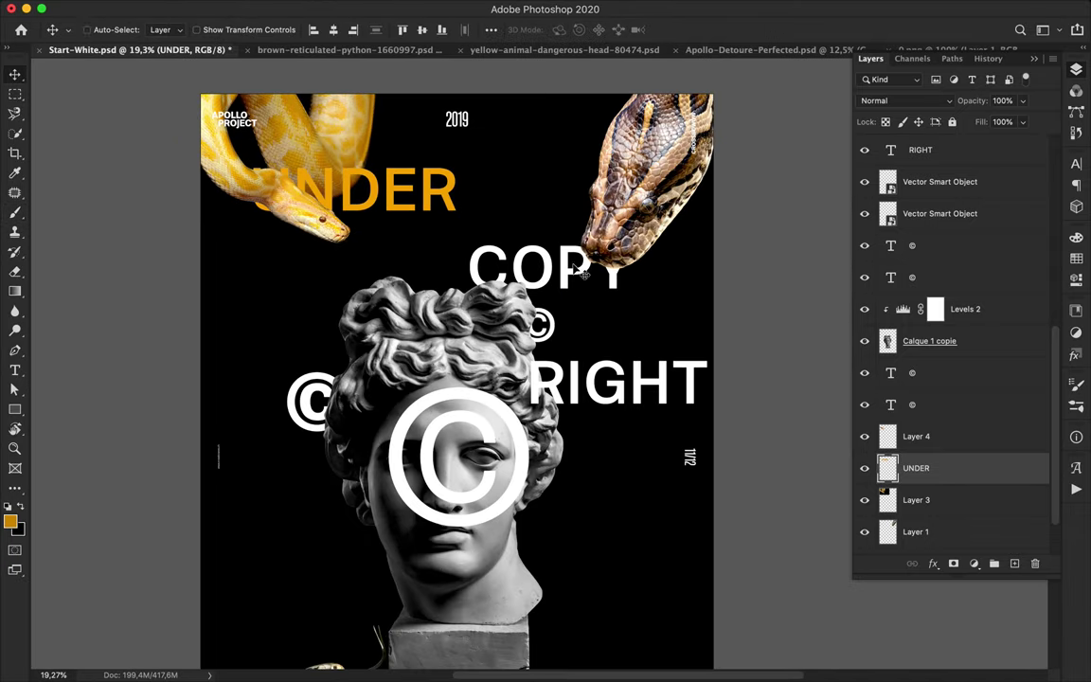
Step: Recolour the COPY text with a brown sampled from the brown snake
left_click(517, 249, "super")
key("i")
left_click(558, 198)
key("v")
double_click(559, 273)
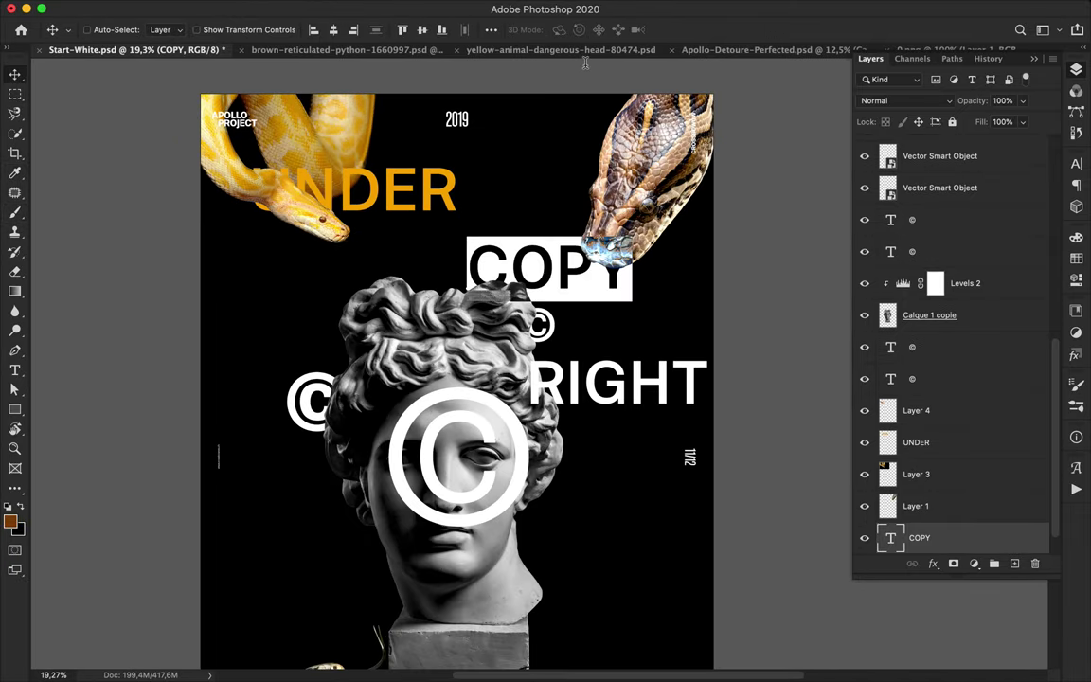
left_click(616, 30)
left_click(1076, 258)
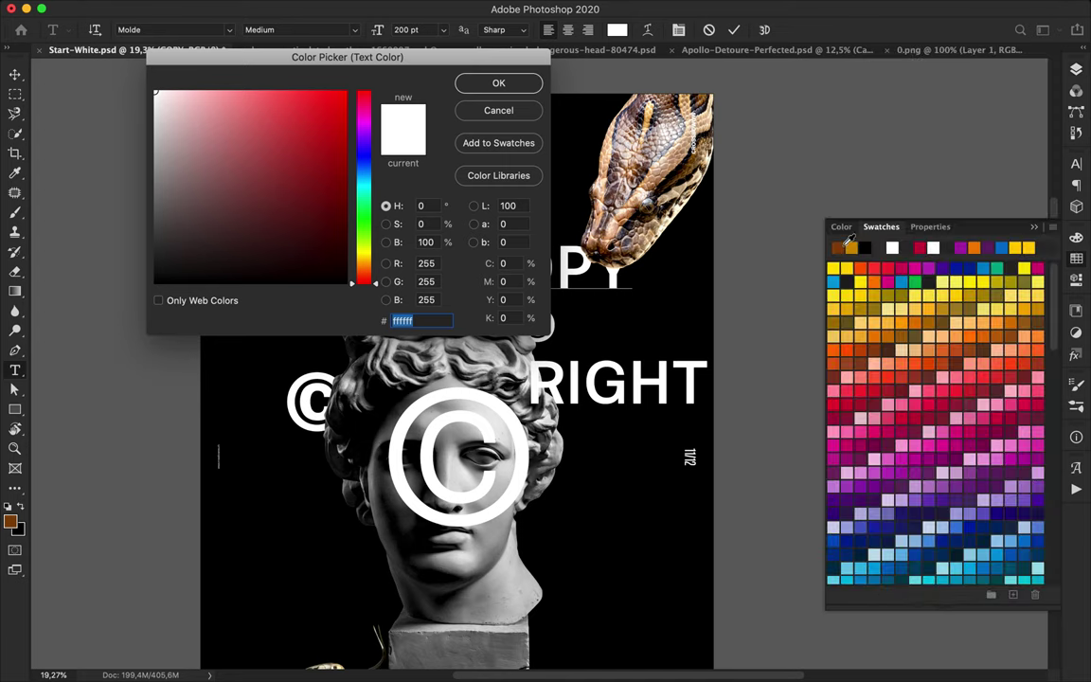
left_click(499, 83)
left_click(851, 247)
key("super+Return")
key("v")
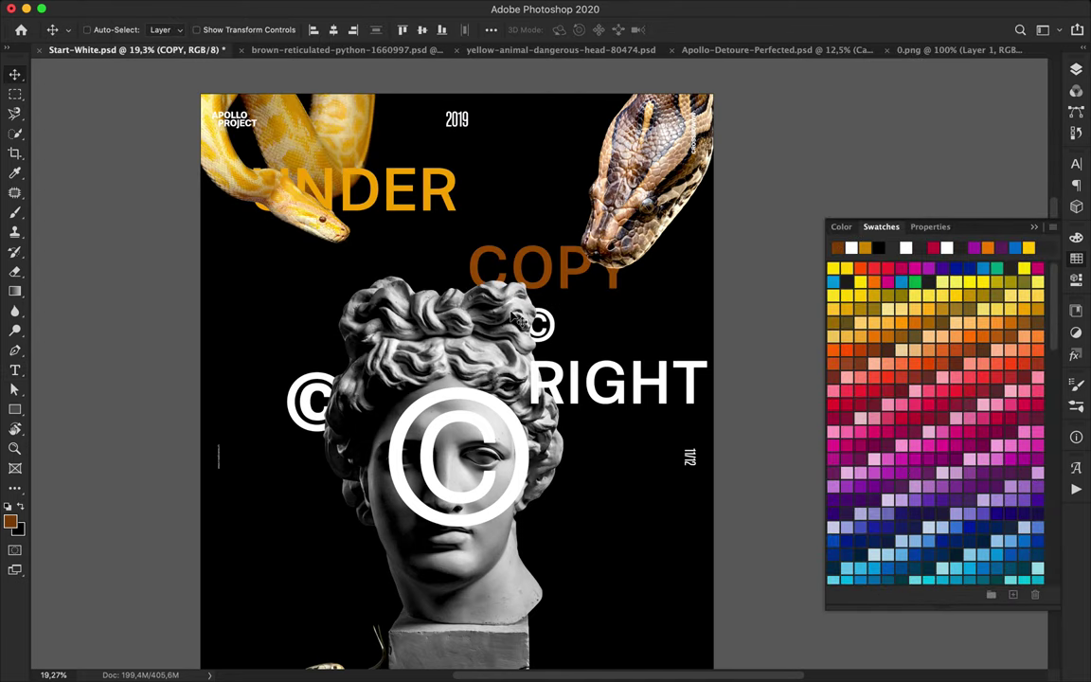
Step: Move RIGHT down over the bust's pedestal and sample a cream colour from the lower-left snake
scroll(550, 289, "down", 4)
left_click_drag(614, 270, 330, 528)
key("t")
left_click(338, 519)
key("super+Return")
key("i")
left_click(280, 564)
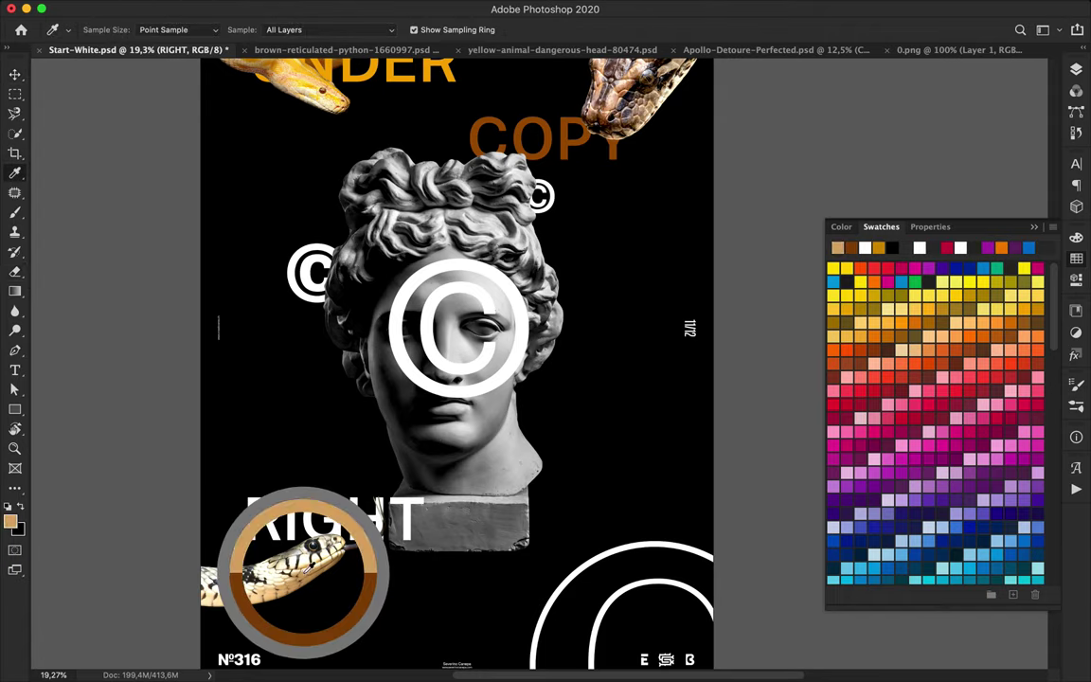
Step: Try recolouring the RIGHT text with the cream colour sampled from the lower snake
key("t")
double_click(345, 516)
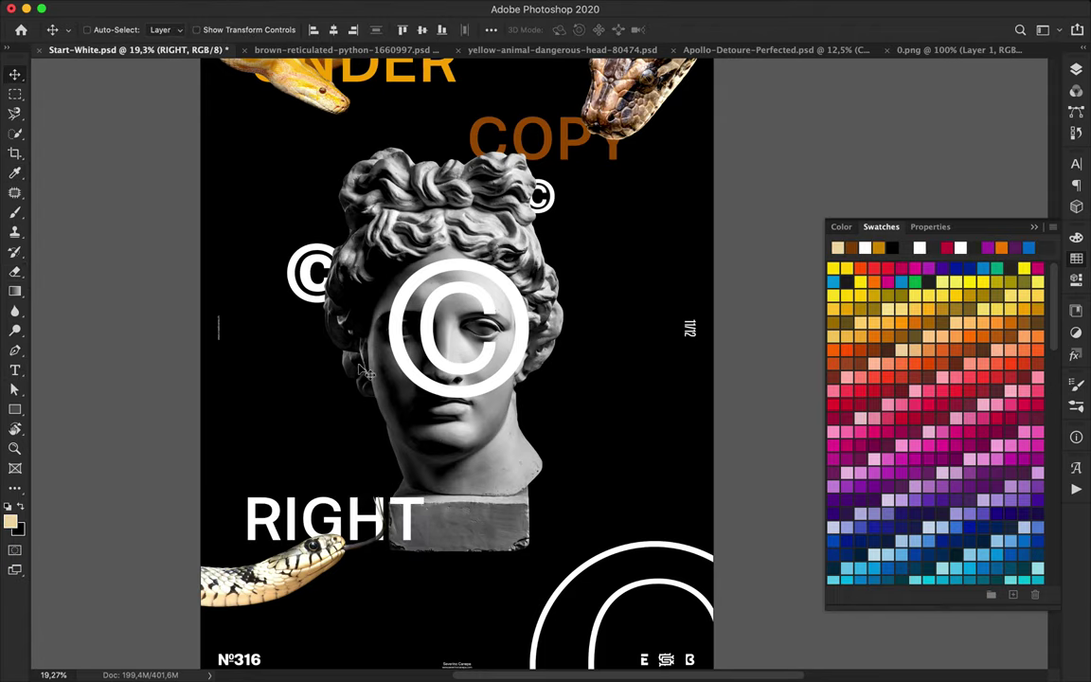
left_click(15, 74)
key("super+plus")
key("super+plus")
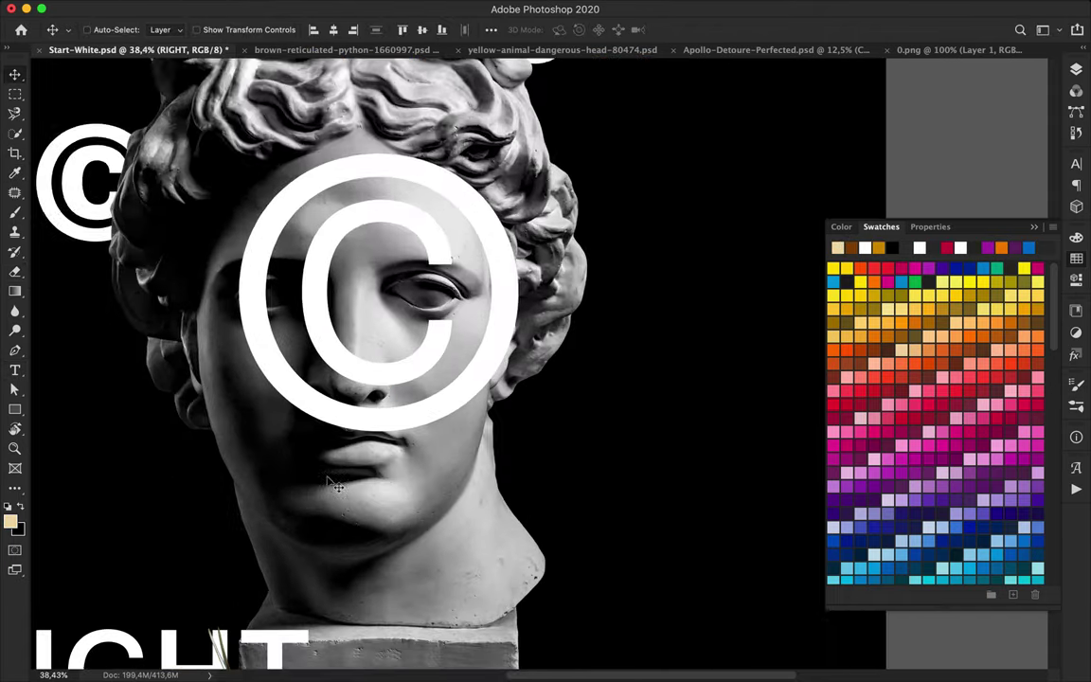
left_click_drag(326, 473, 459, 220)
key("t")
double_click(331, 417)
left_click(618, 30)
left_click(499, 83)
left_click(855, 249)
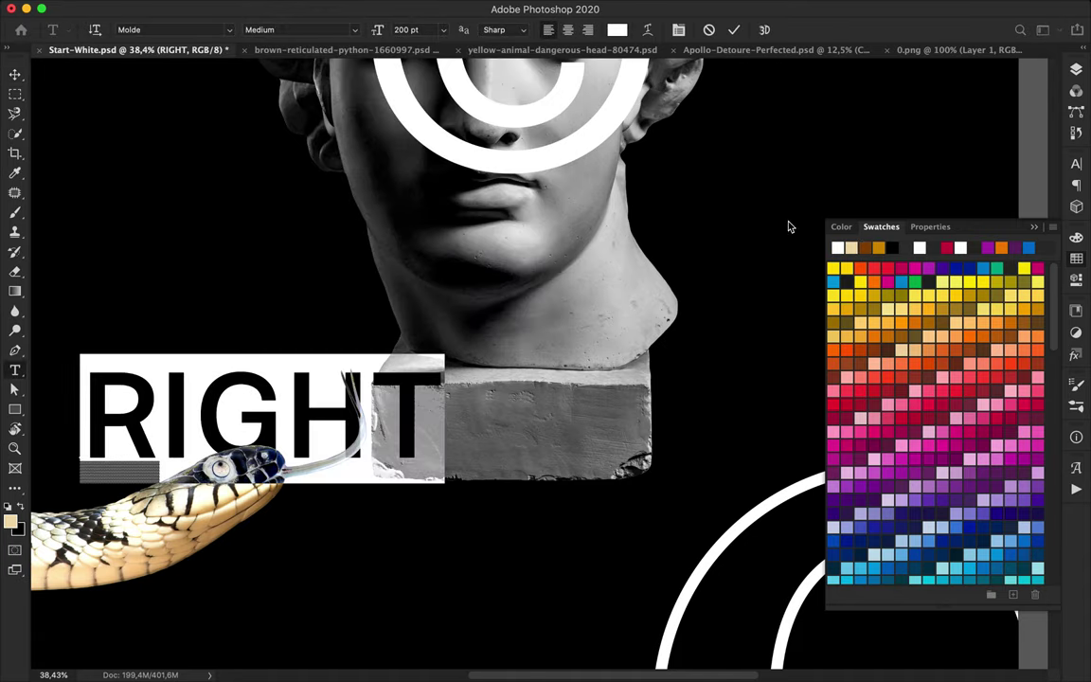
left_click(836, 248)
left_click(15, 75)
Step: Revert the coloured lettering to white and place RIGHT over the pedestal, just above the lower-left snake's head
key("super+minus")
key("super+minus")
key("super+minus")
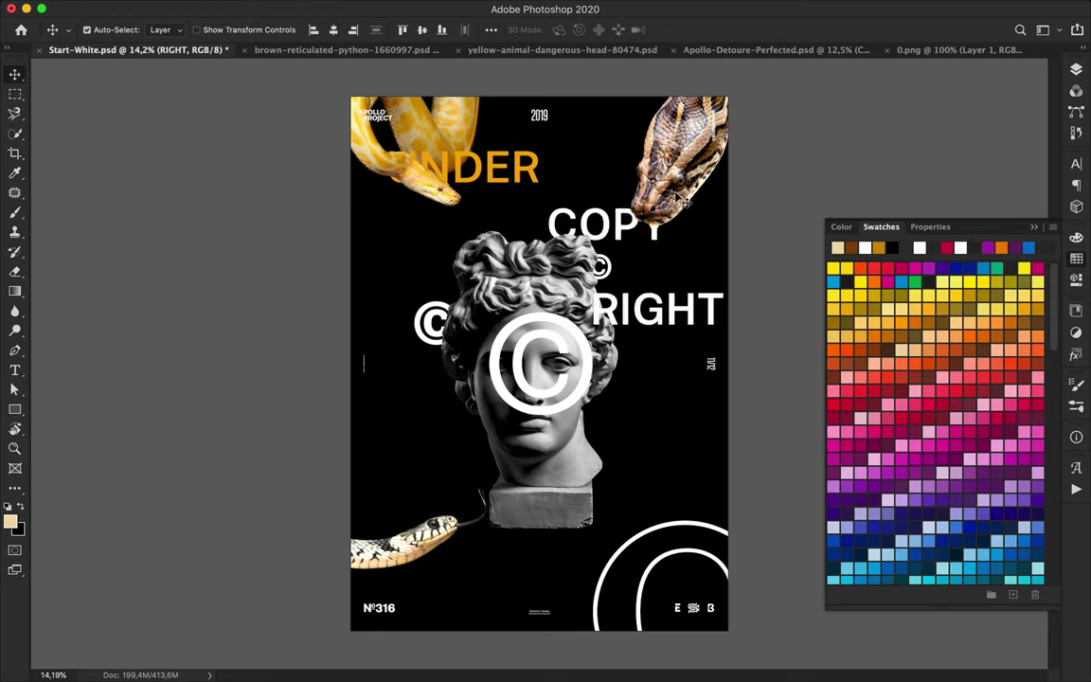
left_click_drag(660, 313, 480, 507)
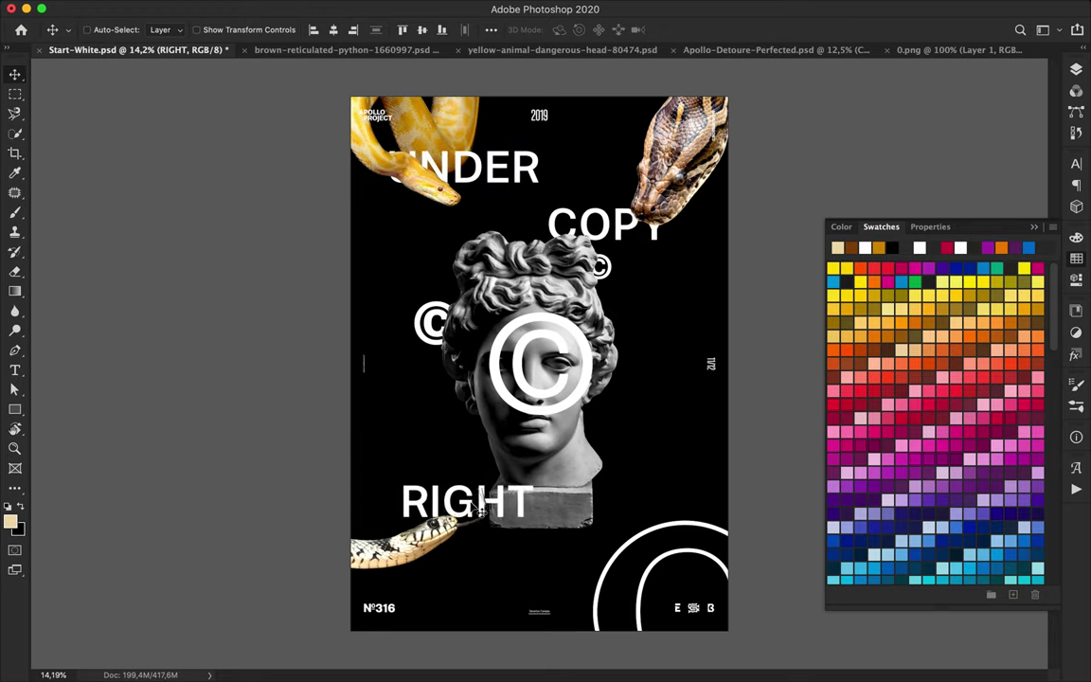
Step: Change the © over the bust's face to a lighter Molde weight
left_click(517, 300)
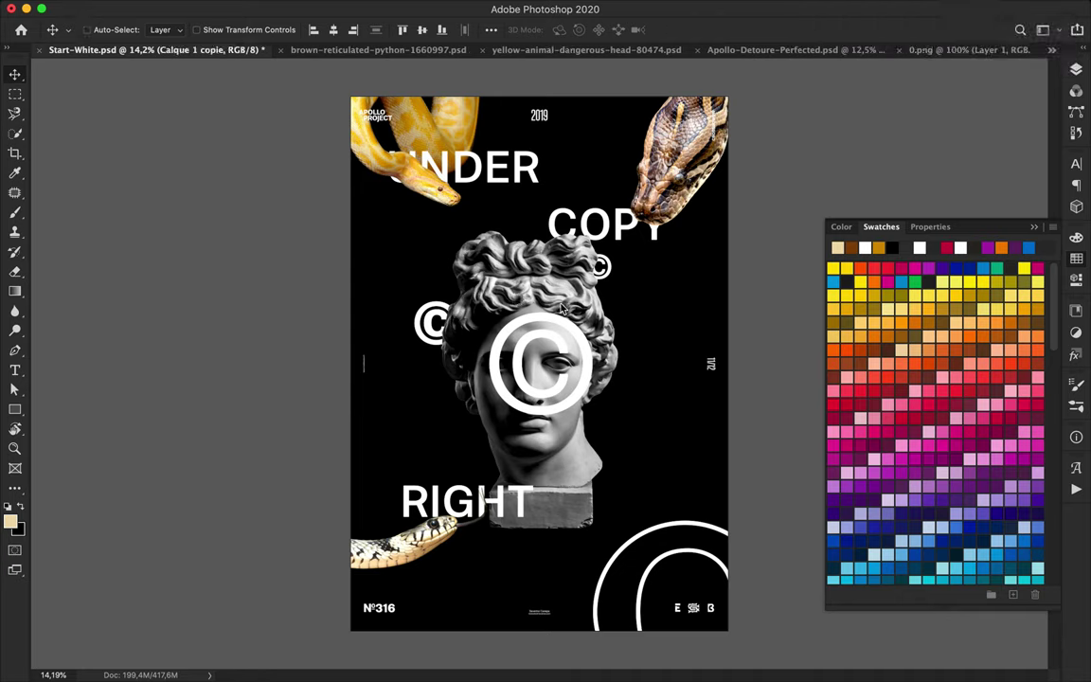
left_click(626, 563)
left_click(1076, 163)
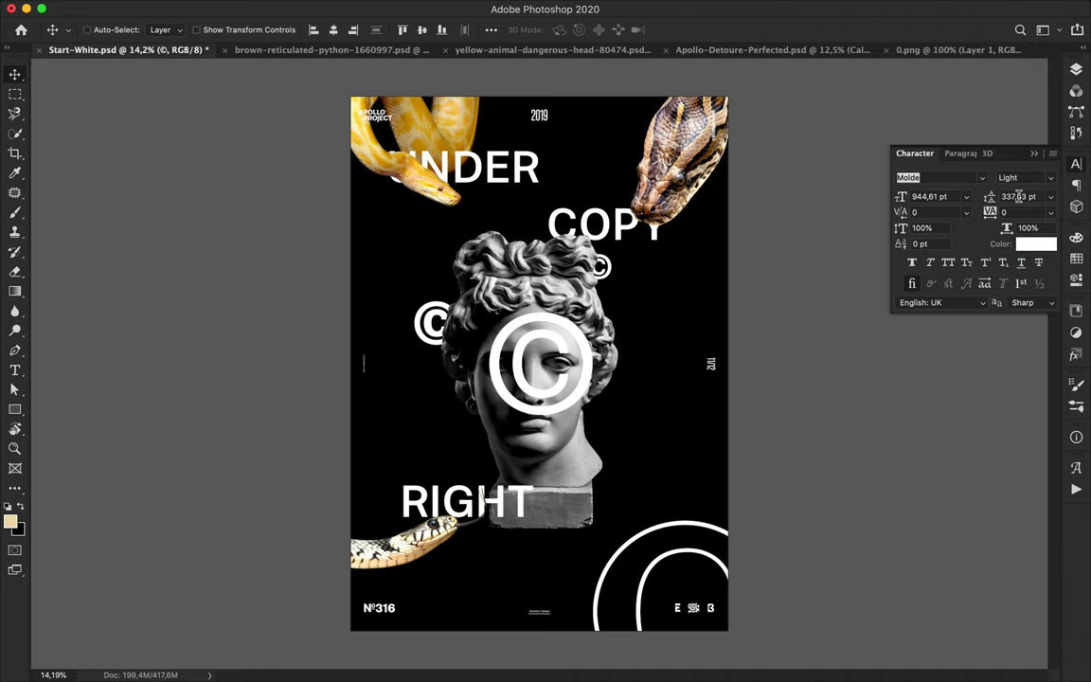
key("Down")
key("Up")
key("Up")
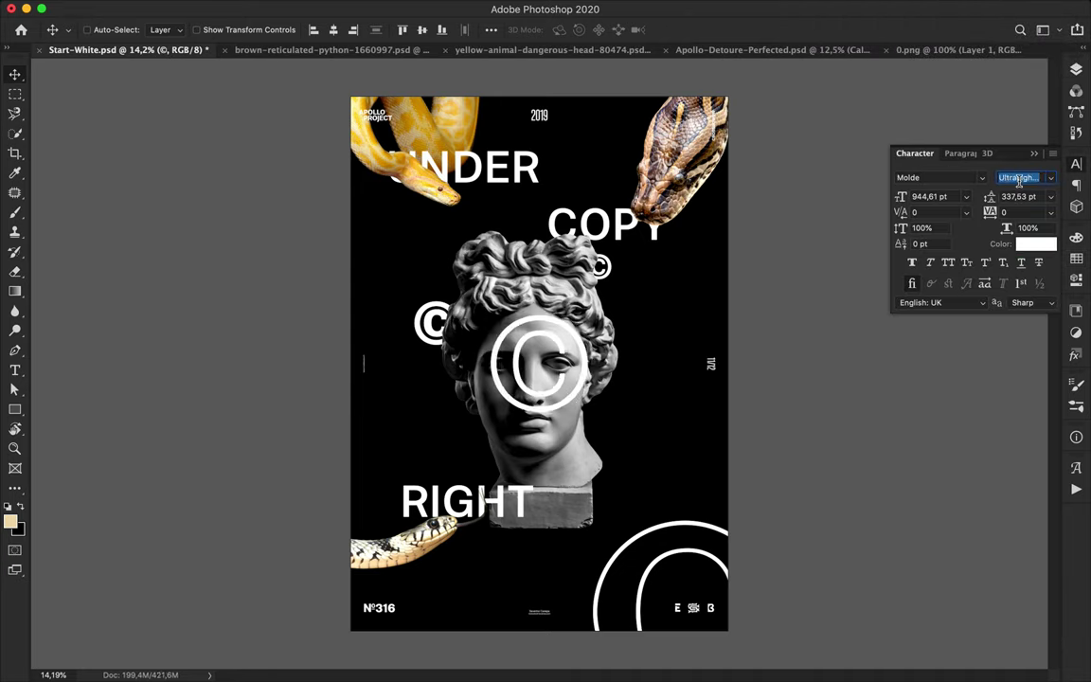
Step: Duplicate the © beside the bust to the area below RIGHT and scale the copy to 185.27%
scroll(451, 409, "up", 2)
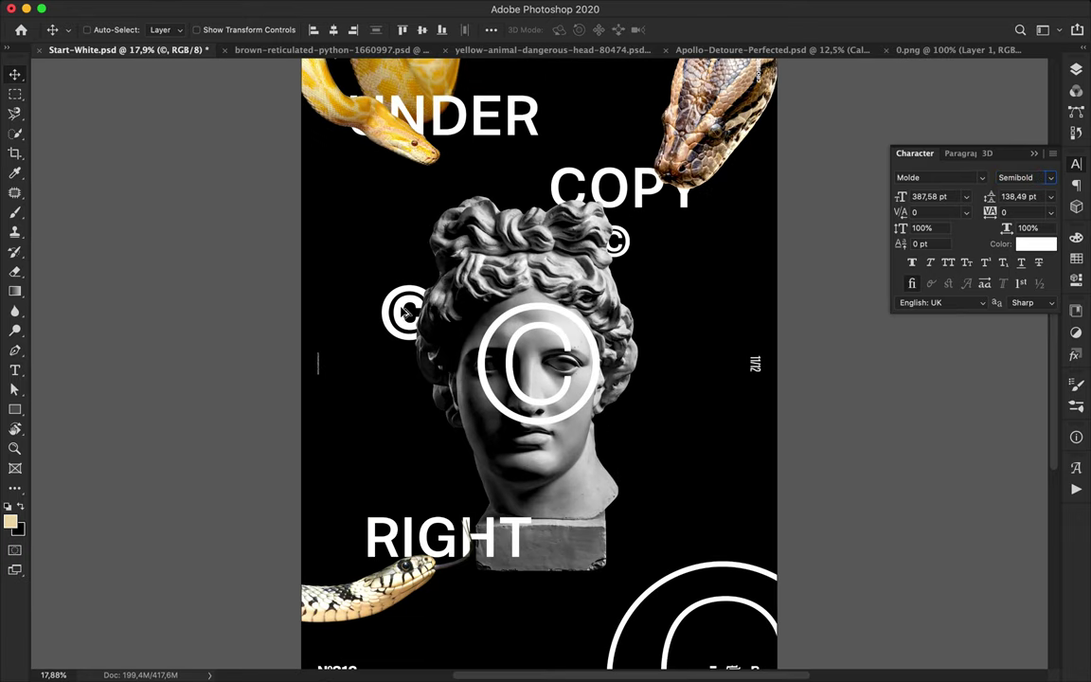
left_click_drag(405, 312, 483, 621)
scroll(485, 621, "down", 3)
key("super+t")
left_click_drag(486, 541, 501, 528)
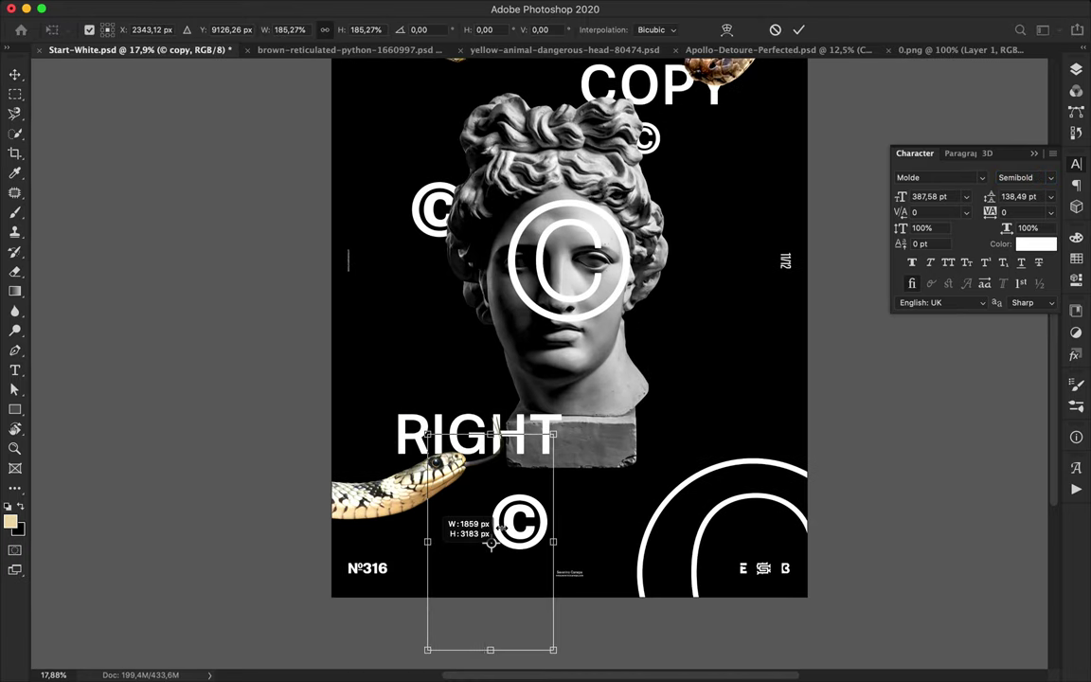
key("Return")
Step: Position the enlarged © copy directly beneath RIGHT, tucked behind the lower snake's head and the pedestal
scroll(502, 516, "up", 3)
left_click_drag(484, 603, 496, 597)
scroll(493, 580, "right", 4)
scroll(453, 524, "down", 2)
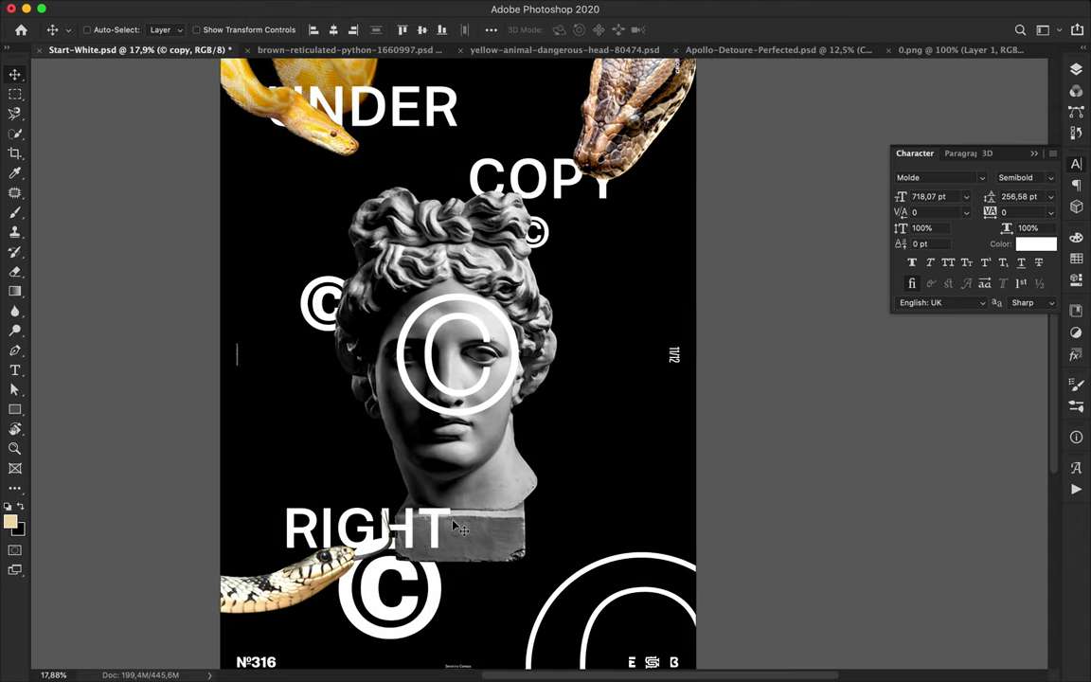
scroll(458, 527, "down", 2)
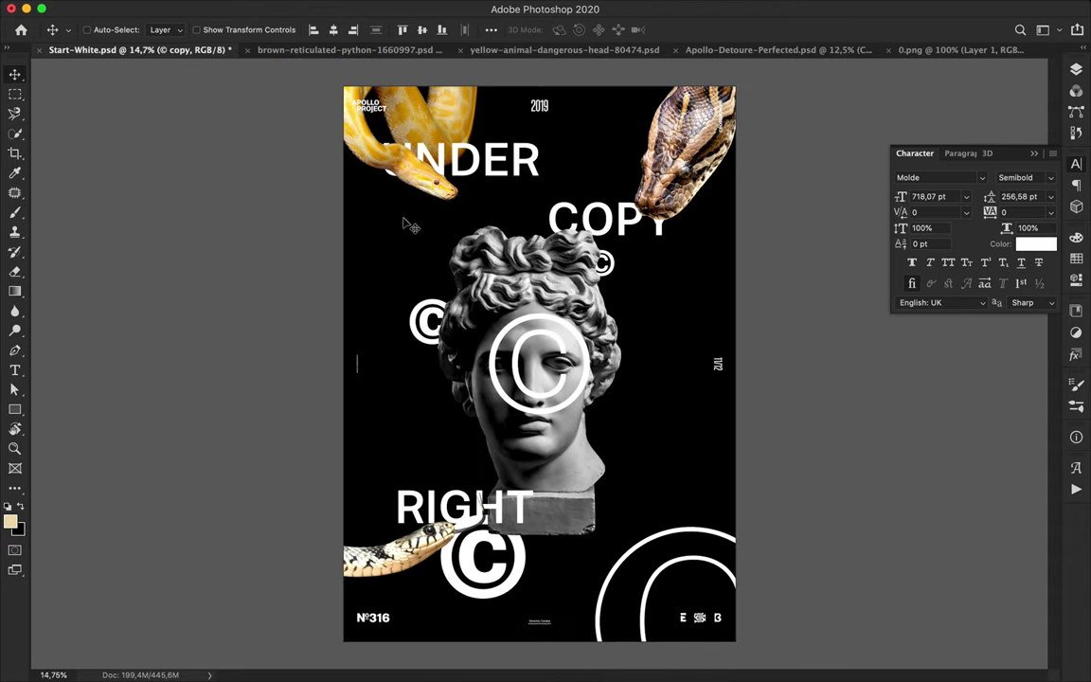
Step: Set the blend mode of the © over the bust's face to Soft Light
left_click(563, 348, "super")
left_click(1076, 70)
left_click(900, 101)
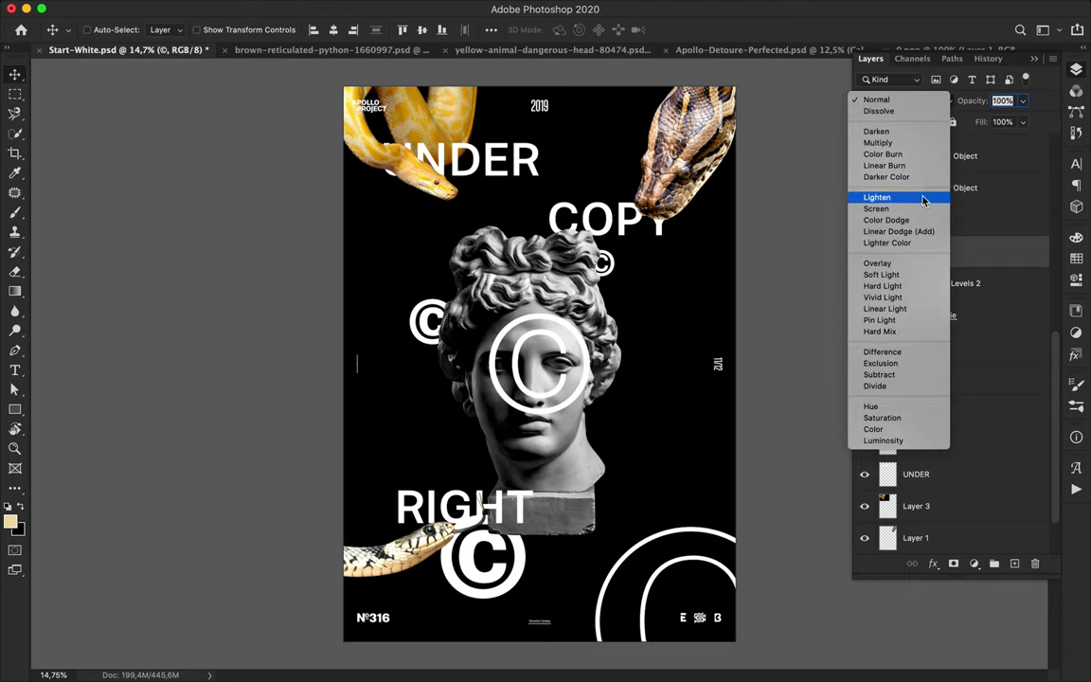
left_click(881, 275)
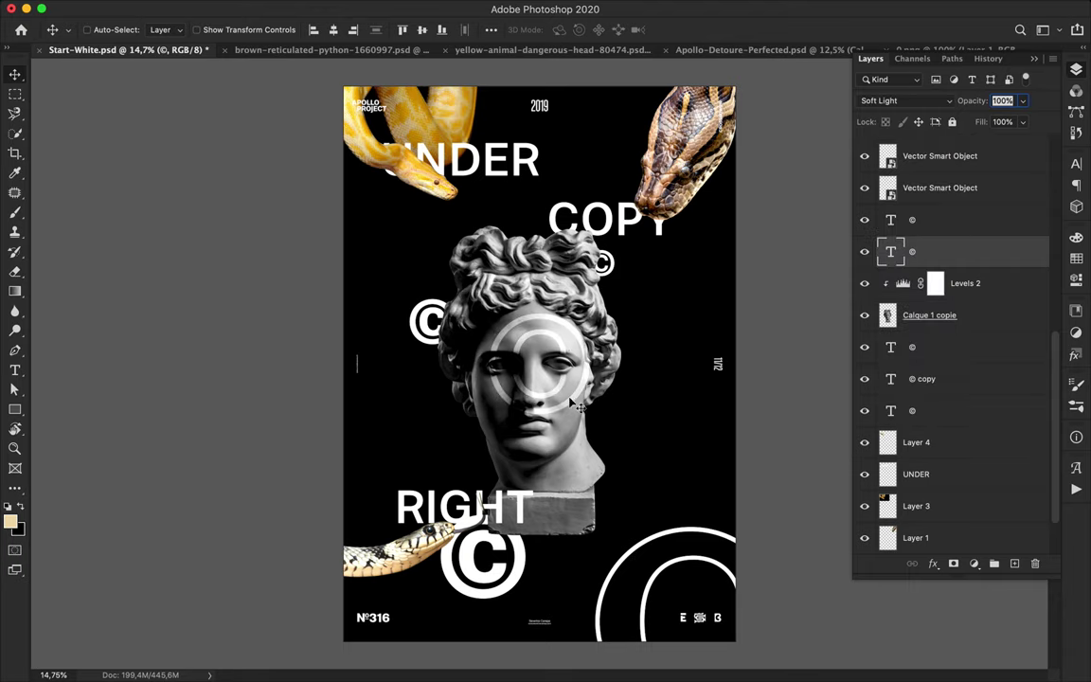
scroll(571, 404, "up", 5)
scroll(539, 369, "down", 4)
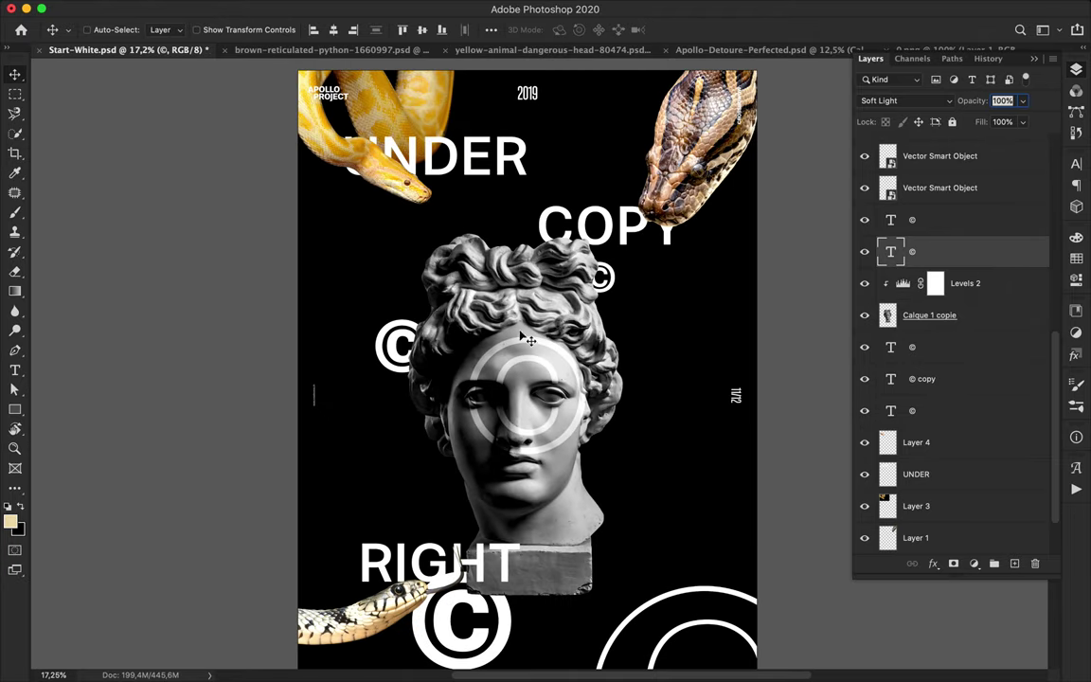
Step: Add a Levels adjustment above the snake layers with a black input of 32 and a white input of 238
left_click(388, 185, "super")
left_click(688, 183, "shift+super")
left_click(995, 443)
left_click(974, 563)
left_click(993, 647)
left_click_drag(857, 385, 887, 390)
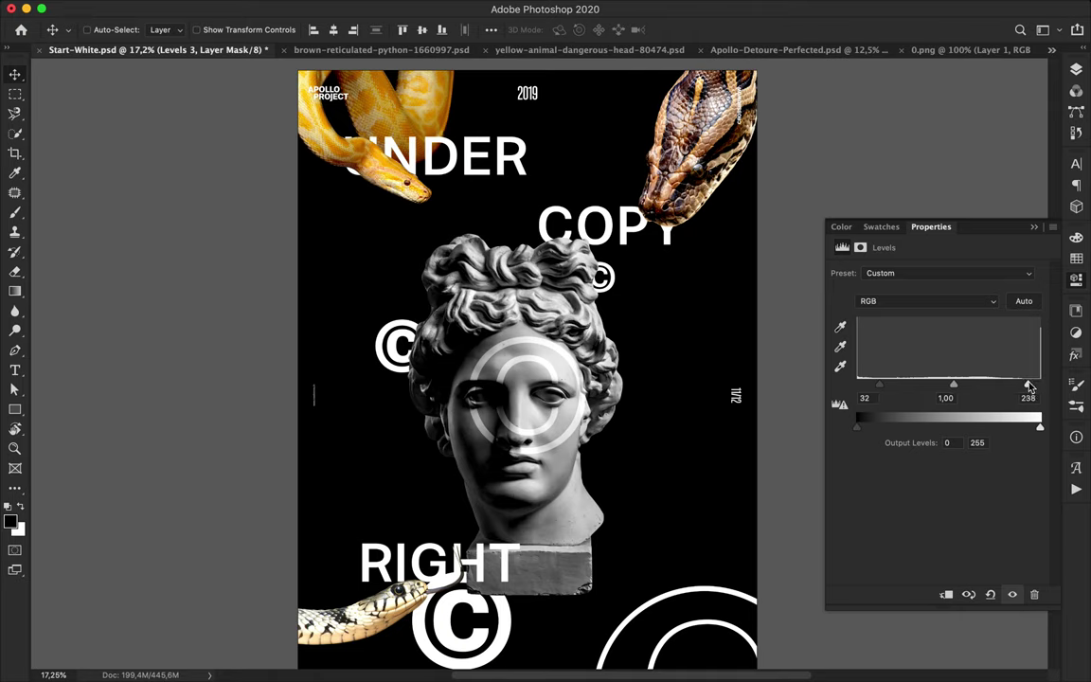
left_click_drag(1035, 386, 1030, 387)
Step: Clip the new Levels adjustment to Layer 4 and place clipped copies of it on the other snake layers
left_click(1076, 69)
left_click(993, 459, "alt")
left_click_drag(991, 449, 983, 522)
scroll(947, 398, "down", 3)
left_click_drag(895, 423, 871, 442)
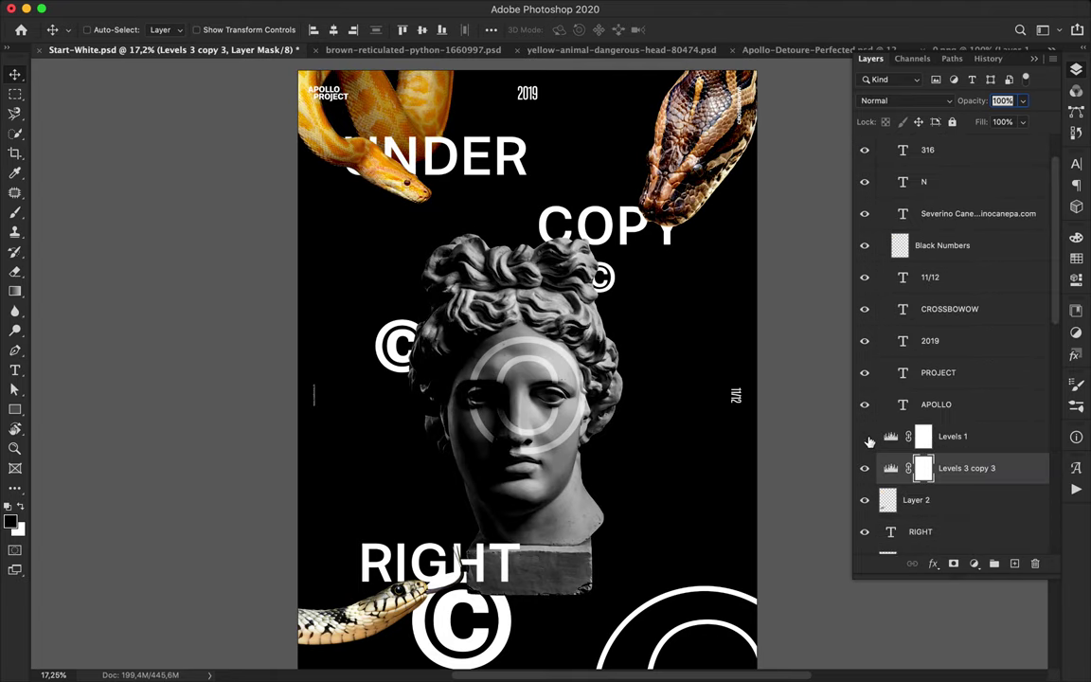
left_click(917, 484, "alt")
Step: Delete the unclipped Levels 1 adjustment layer
scroll(955, 379, "down", 3)
left_click_drag(956, 342, 957, 446)
scroll(957, 447, "down", 5)
left_click_drag(947, 284, 947, 421)
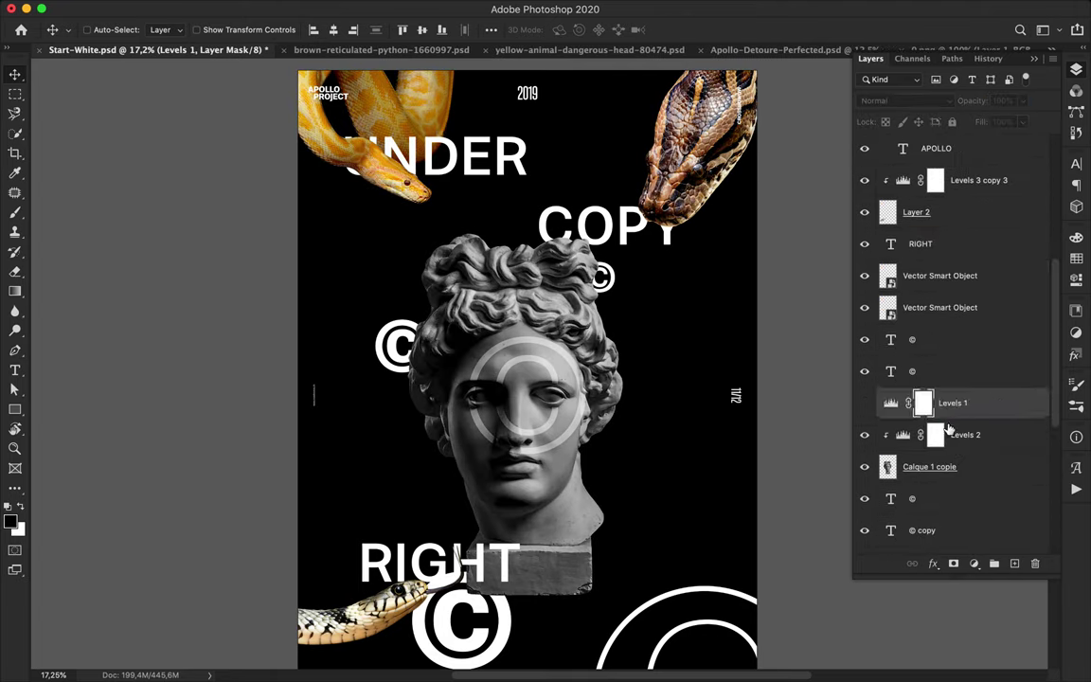
key("Delete")
Step: Set the white input of the bust's clipped Levels to 196 and fine-tune its black input
double_click(904, 404)
left_click_drag(881, 385, 884, 385)
left_click_drag(1031, 385, 999, 385)
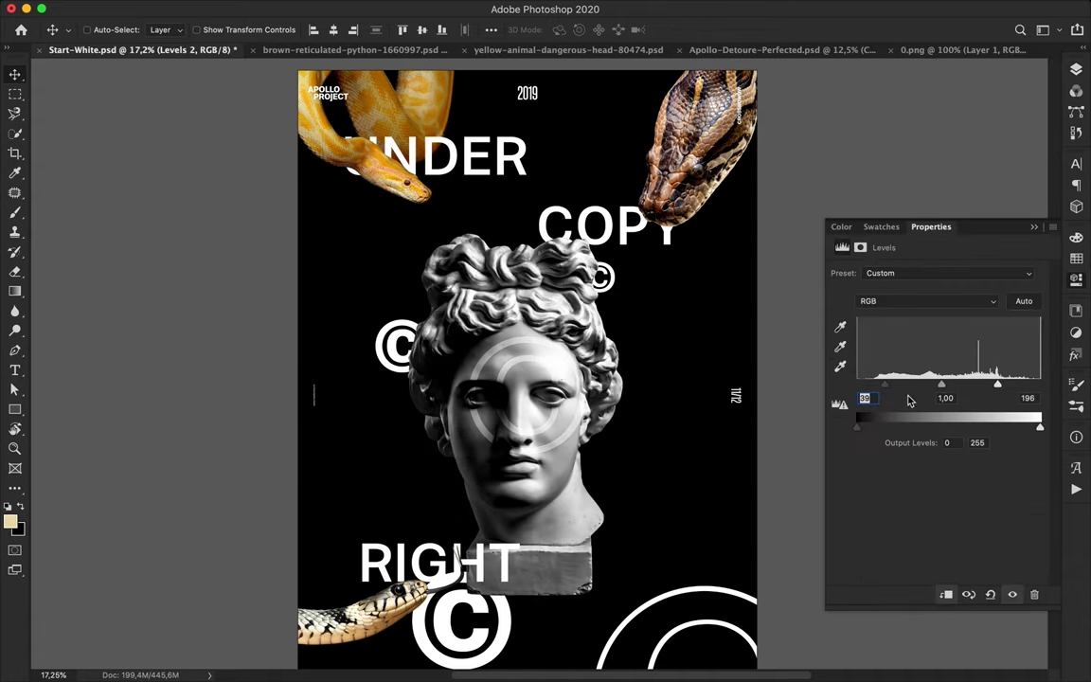
left_click_drag(884, 385, 876, 387)
left_click(1076, 69)
scroll(772, 303, "down", 3)
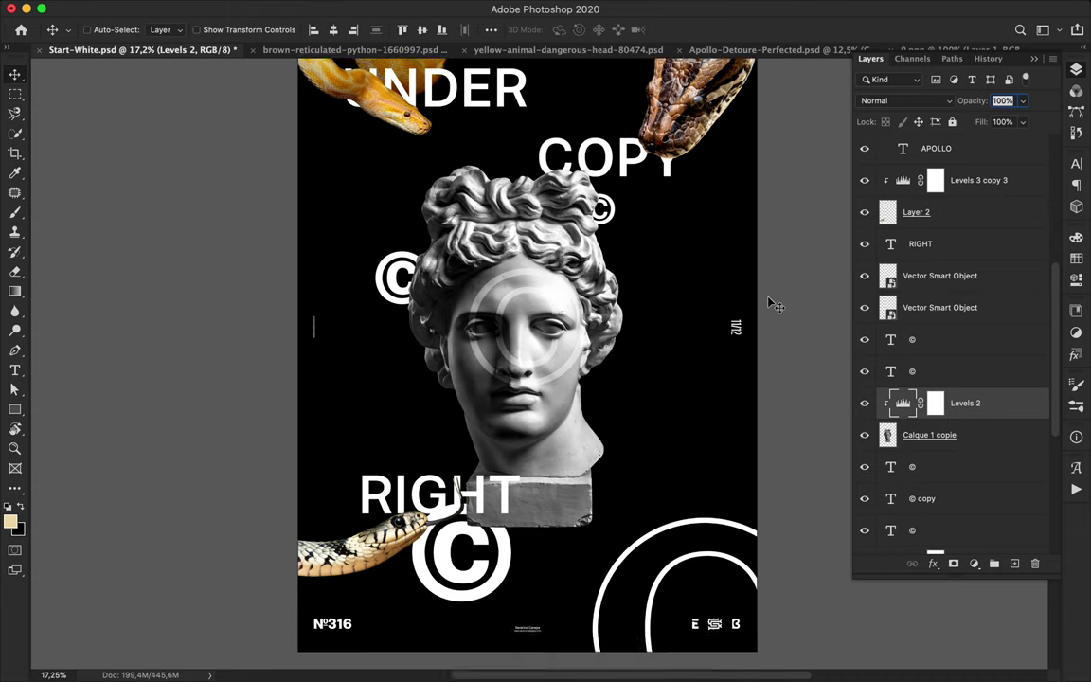
Step: Try a smaller size for the UNDER lettering behind the yellow snake's head
scroll(769, 302, "down", 3)
left_click(531, 181)
key("super+t")
left_click_drag(540, 163, 477, 200)
key("Return")
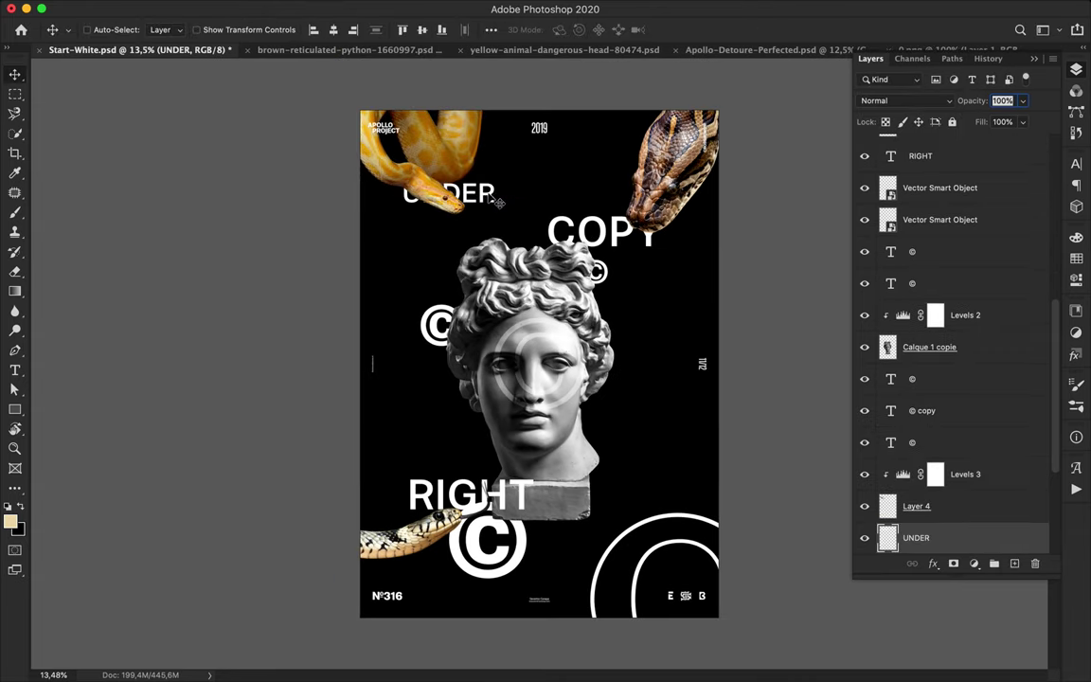
key("super+z")
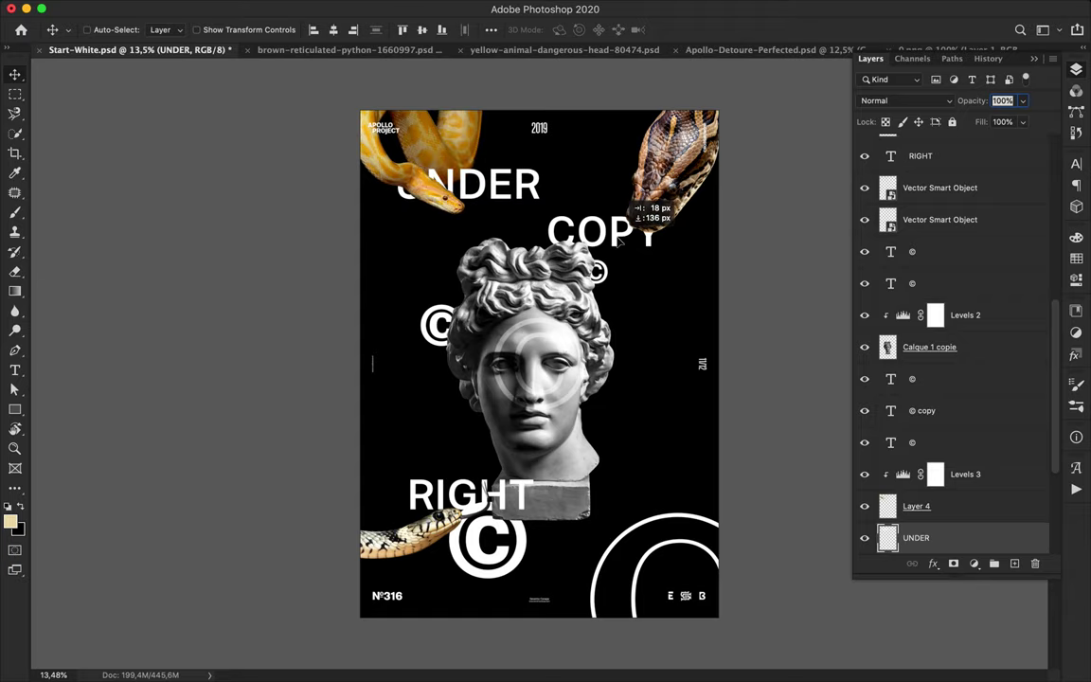
Step: Move COPY and RIGHT up so that the three words stack closely under UNDER, above the bust
left_click_drag(627, 237, 600, 216)
double_click(457, 492, "super")
key("Escape")
left_click_drag(445, 493, 436, 244)
Step: Change the RIGHT text to a Compressed weight of Molde
left_click(1076, 163)
left_click(1042, 170)
scroll(1052, 185, "up", 10)
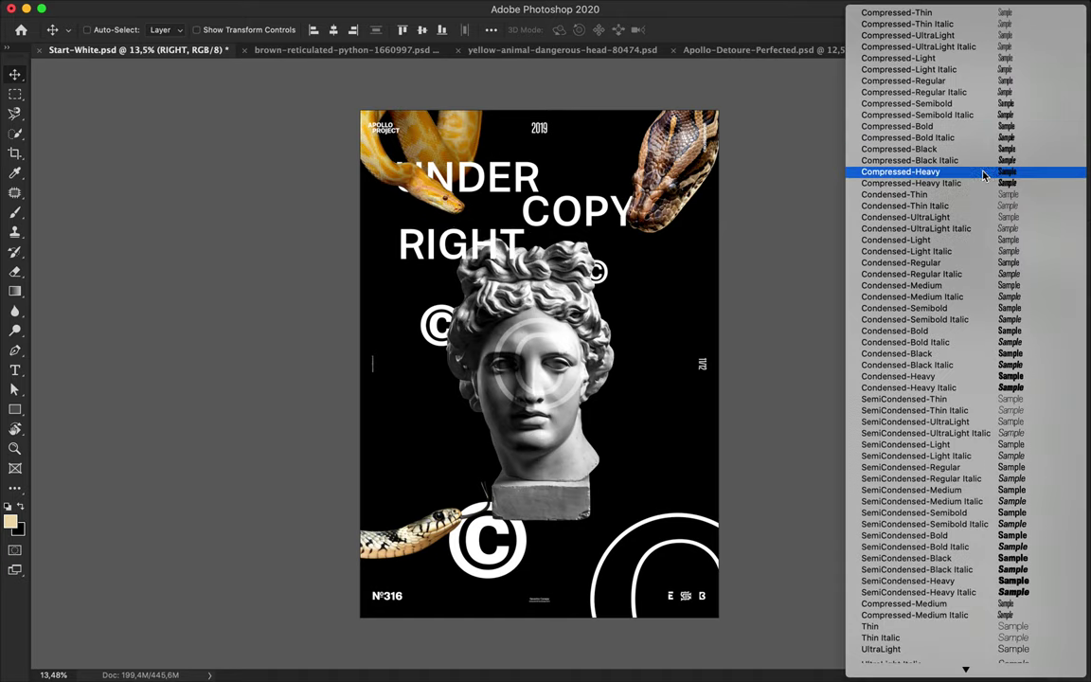
left_click(967, 109)
Step: Scale RIGHT to 213.16% and place it directly beneath UNDER, beside COPY
key("ctrl+t")
left_click_drag(455, 270, 506, 331)
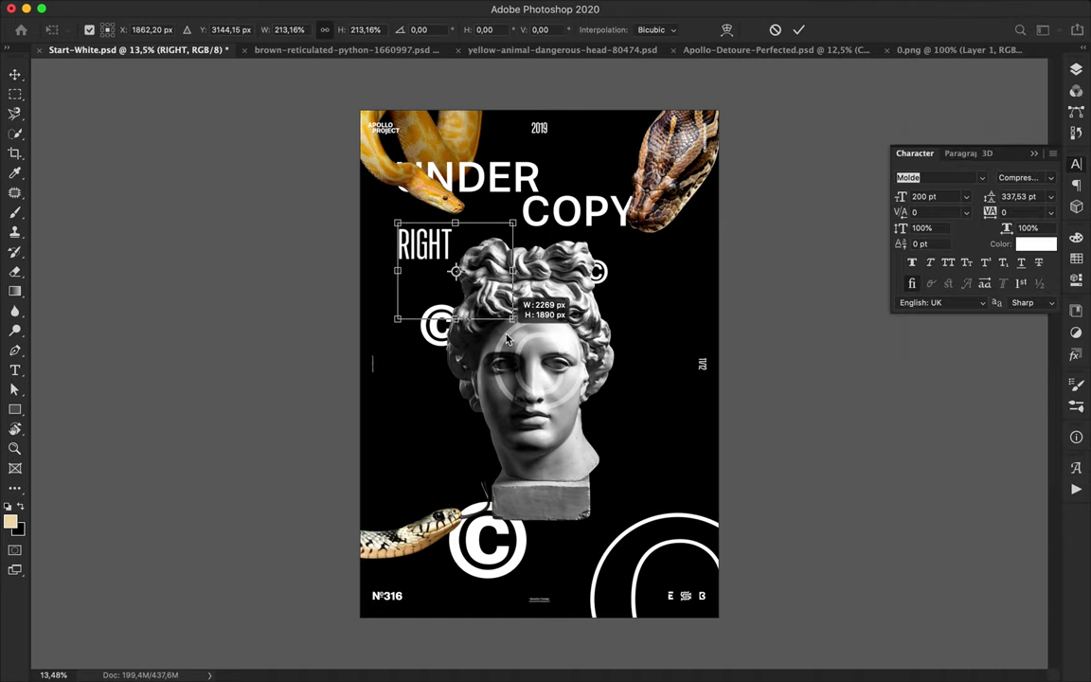
key("Return")
left_click_drag(505, 284, 526, 212)
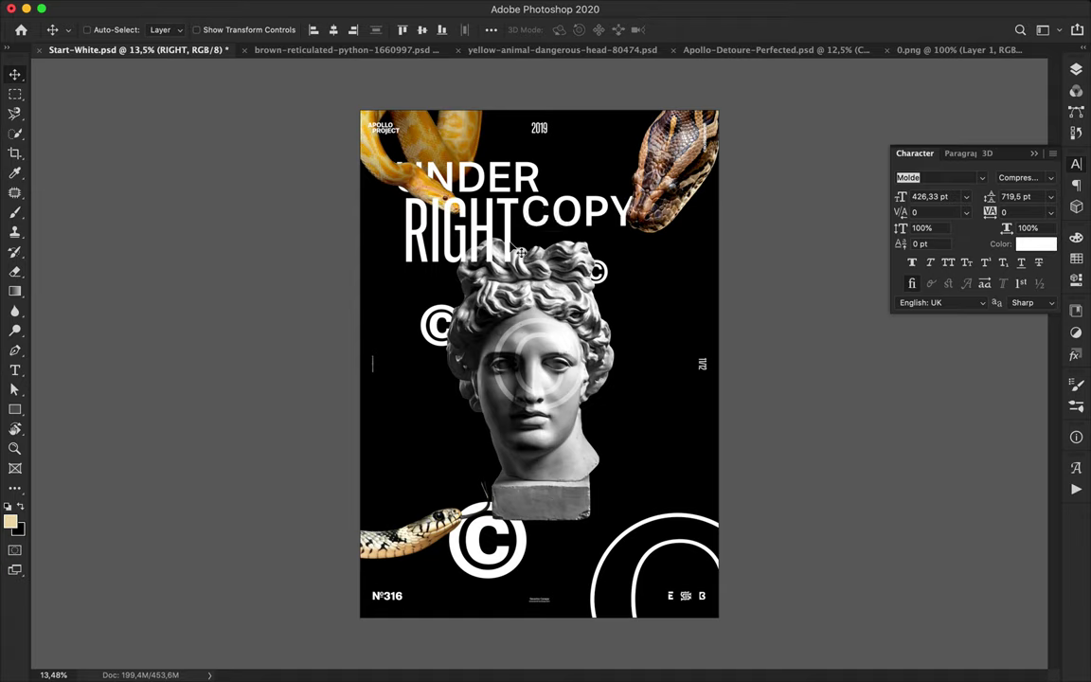
Step: Change the COPY text to a thin Expanded weight of Molde
left_click(505, 199, "ctrl")
left_click(1051, 178)
scroll(1012, 516, "down", 10)
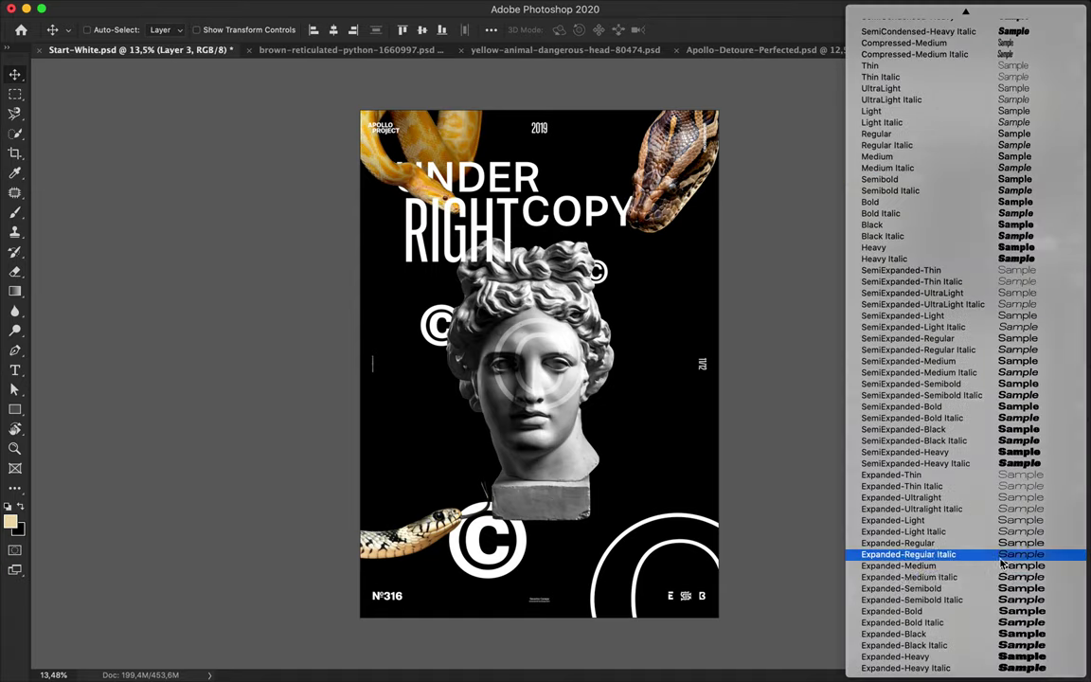
left_click(618, 255)
left_click(596, 219, "ctrl")
key("Down")
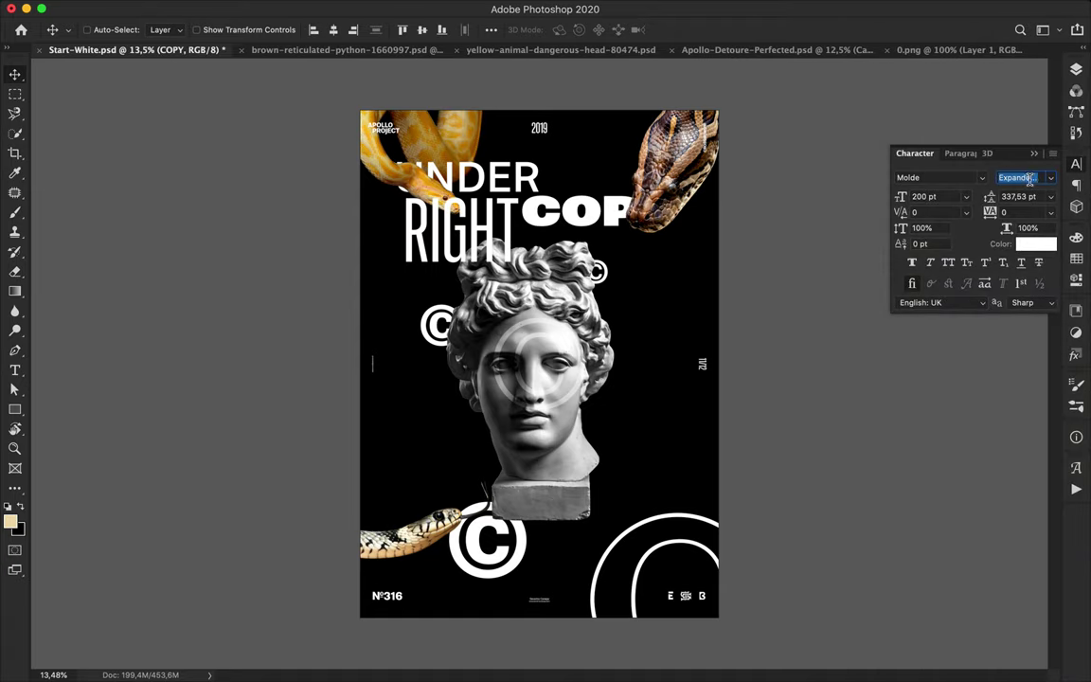
key("Down")
Step: Shift the brown snake left over COPY and move the yellow snake together with UNDER to the right
left_click_drag(684, 173, 637, 175)
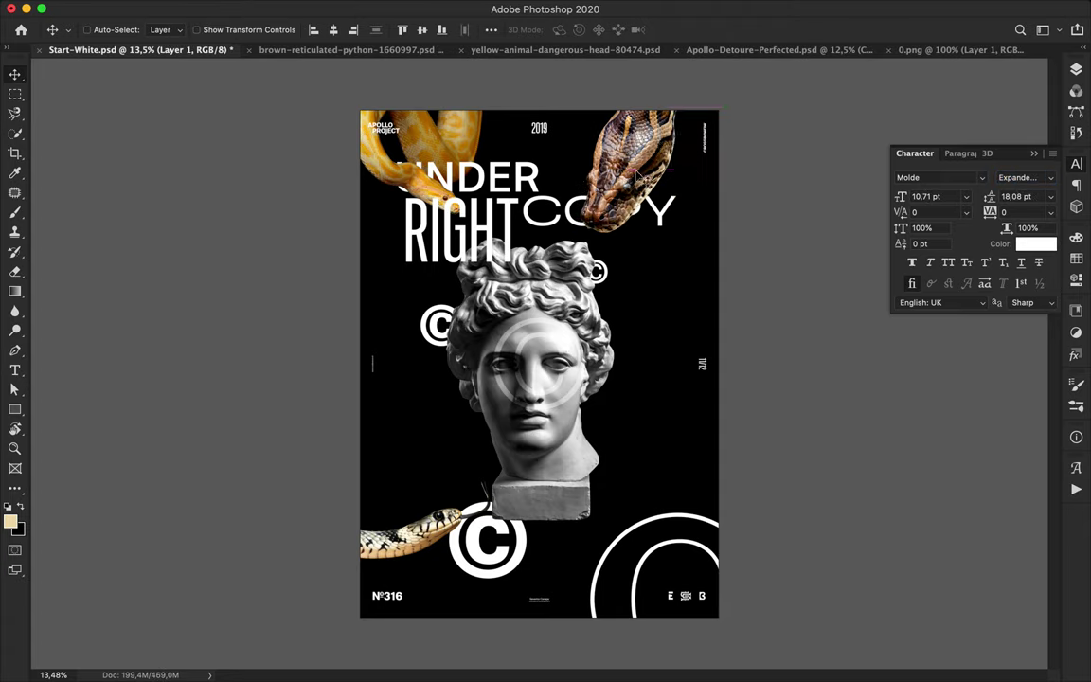
left_click_drag(462, 187, 474, 155)
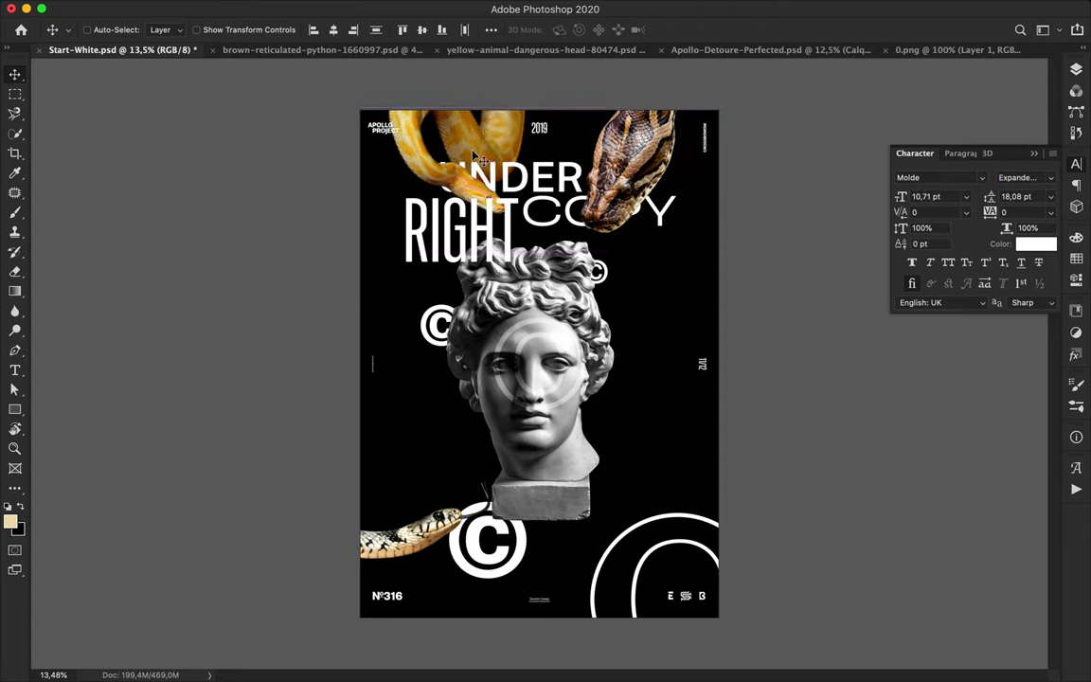
Step: Shift the yellow snake, UNDER and RIGHT sideways together, and place COPY directly beside RIGHT under the brown snake
mouse_move(457, 180)
left_mouse_down()
mouse_move(485, 169)
mouse_move(440, 184)
mouse_move(456, 201)
left_mouse_up()
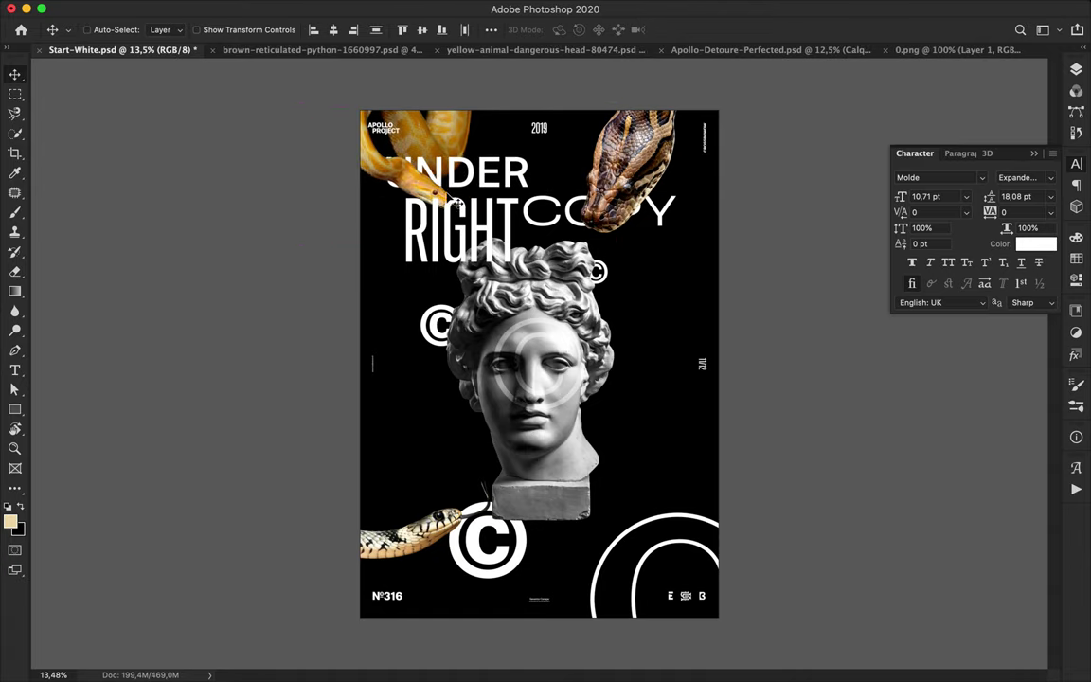
left_click(519, 238, "super")
key("super+z")
key("super+z")
left_click_drag(470, 166, 501, 167)
left_click_drag(661, 217, 691, 222)
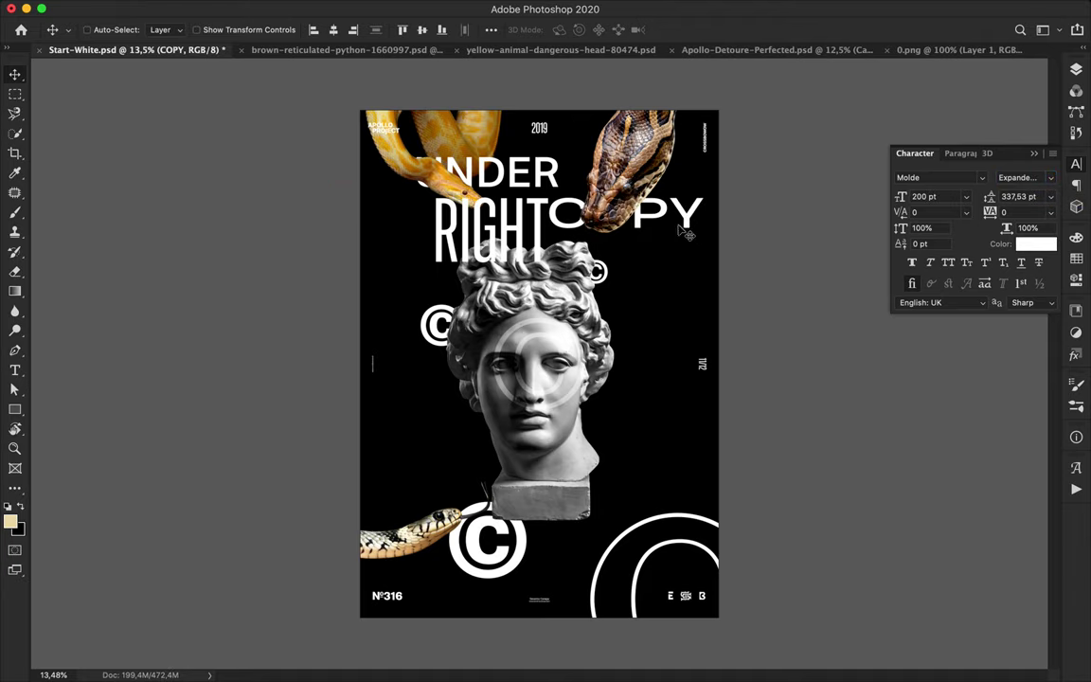
left_click_drag(688, 234, 666, 212)
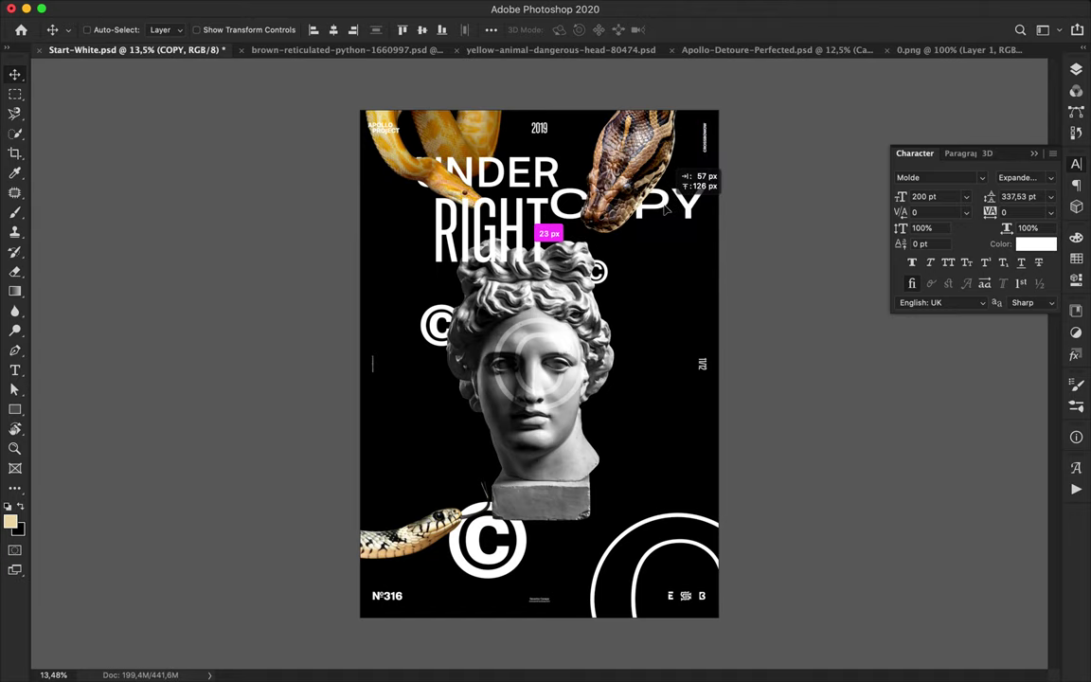
Step: Try RIGHT in lighter Condensed weights of Molde at a reduced size
left_click(489, 217, "super")
left_click(1023, 177)
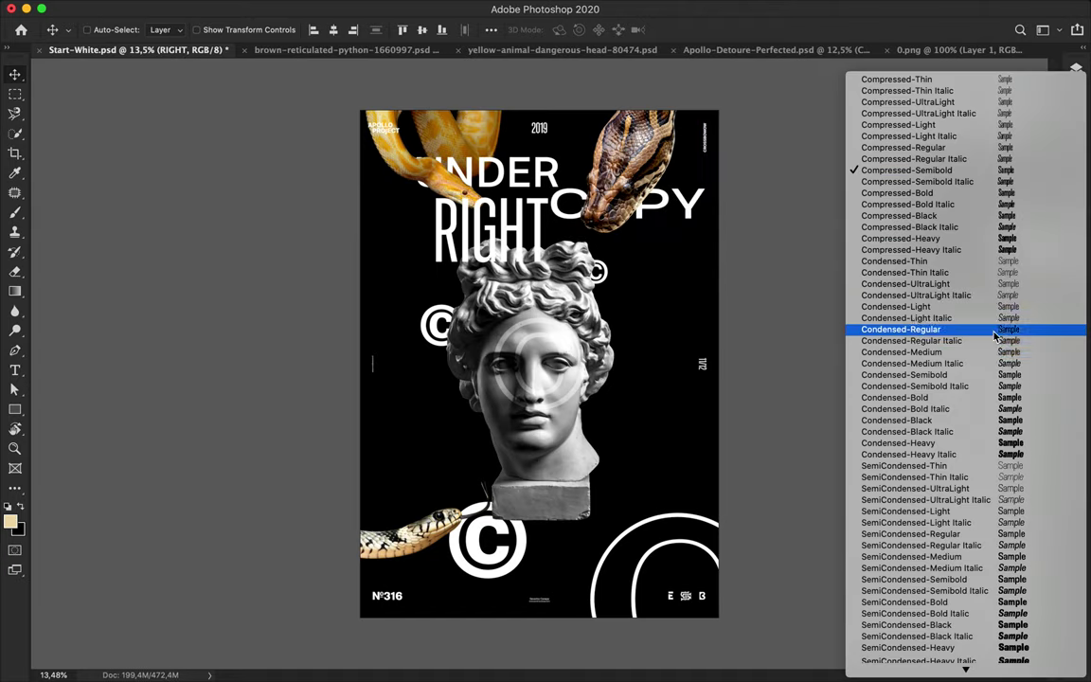
left_click(992, 376)
key("Up")
key("Up")
key("Up")
key("Up")
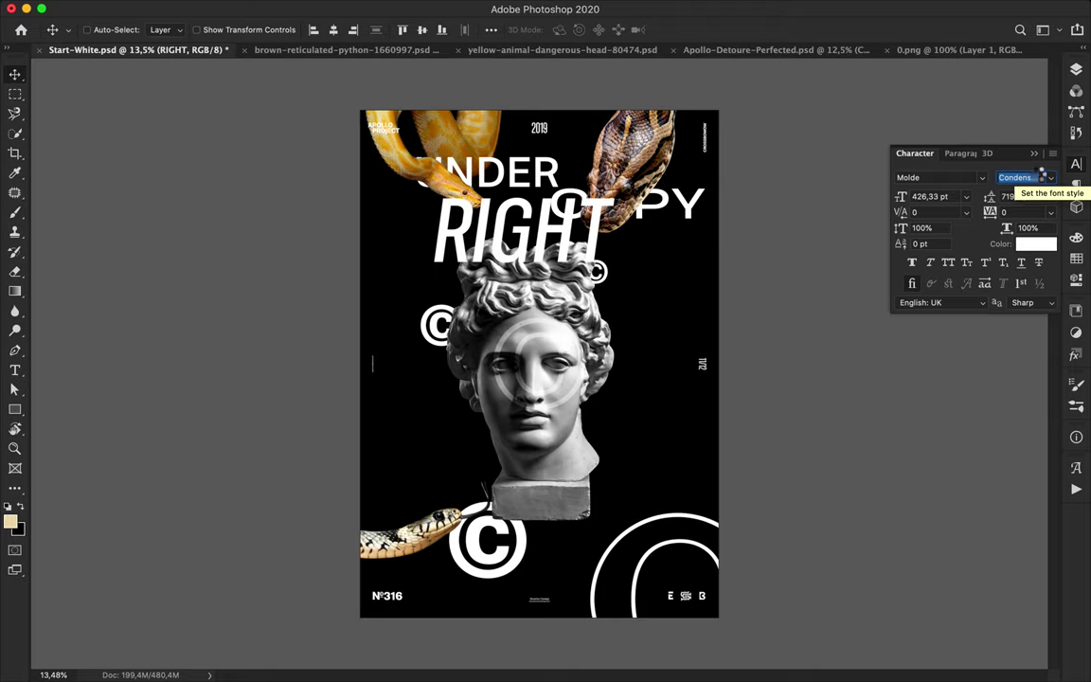
key("shift+Down")
key("shift+Down")
key("shift+Down")
key("shift+Down")
key("shift+Down")
key("shift+Down")
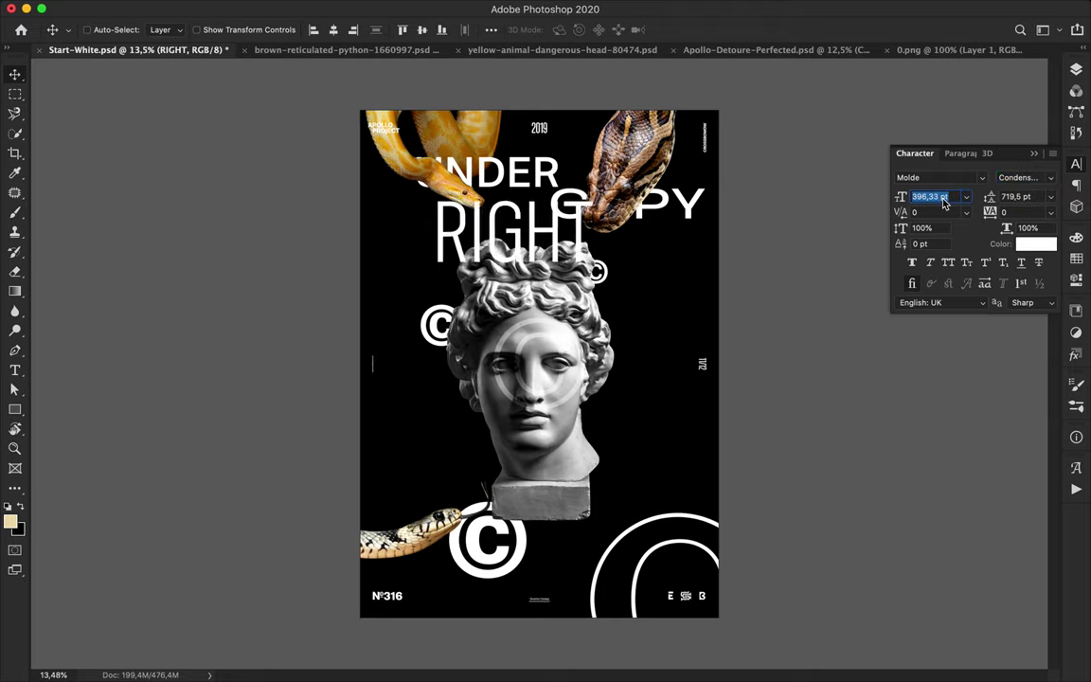
mouse_move(529, 263)
left_mouse_down()
mouse_move(521, 254)
mouse_move(529, 261)
left_mouse_up()
Step: Undo the trial weight and size changes on RIGHT
key("super+z")
key("super+z")
key("super+z")
key("super+z")
key("super+shift+z")
key("super+shift+z")
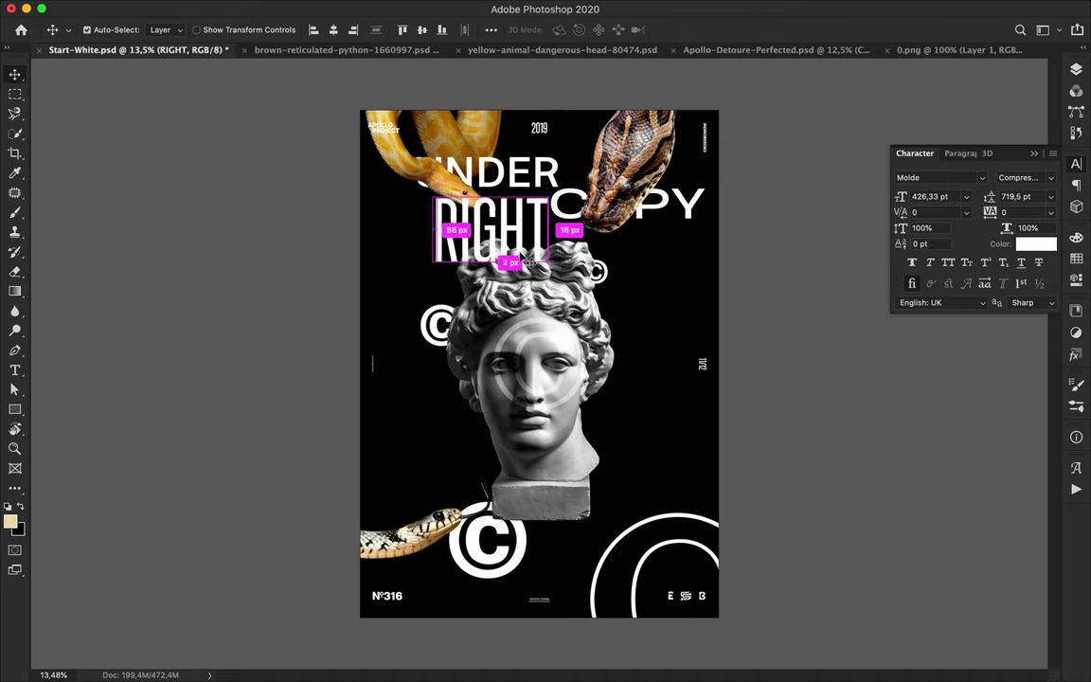
Step: Nudge COPY up and left, and swap the two bold © symbols, with the larger behind the bust's hair and the smaller below its base
mouse_move(664, 206)
left_mouse_down()
mouse_move(660, 225)
mouse_move(660, 201)
left_mouse_up()
left_click(527, 545, "ctrl")
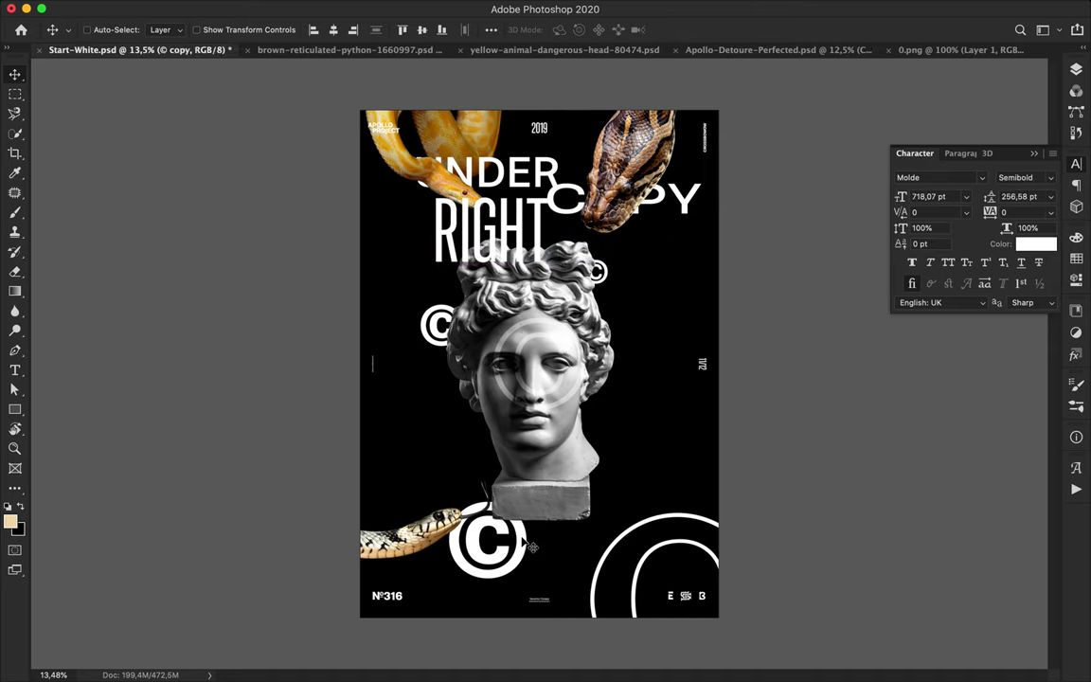
left_click_drag(517, 557, 682, 297)
left_click_drag(603, 267, 583, 543)
left_click_drag(671, 249, 620, 260)
Step: Set RIGHT to the Medium weight of Molde at 356.33 pt
left_click(539, 227, "ctrl")
left_click(1049, 177)
scroll(1005, 379, "down", 10)
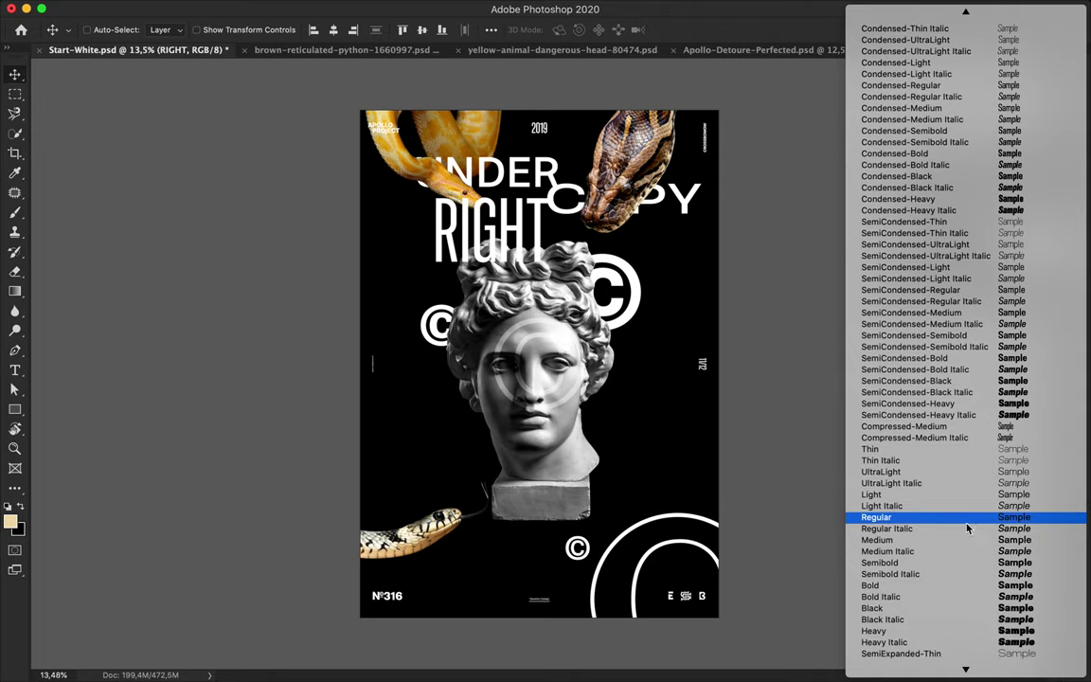
left_click(968, 563)
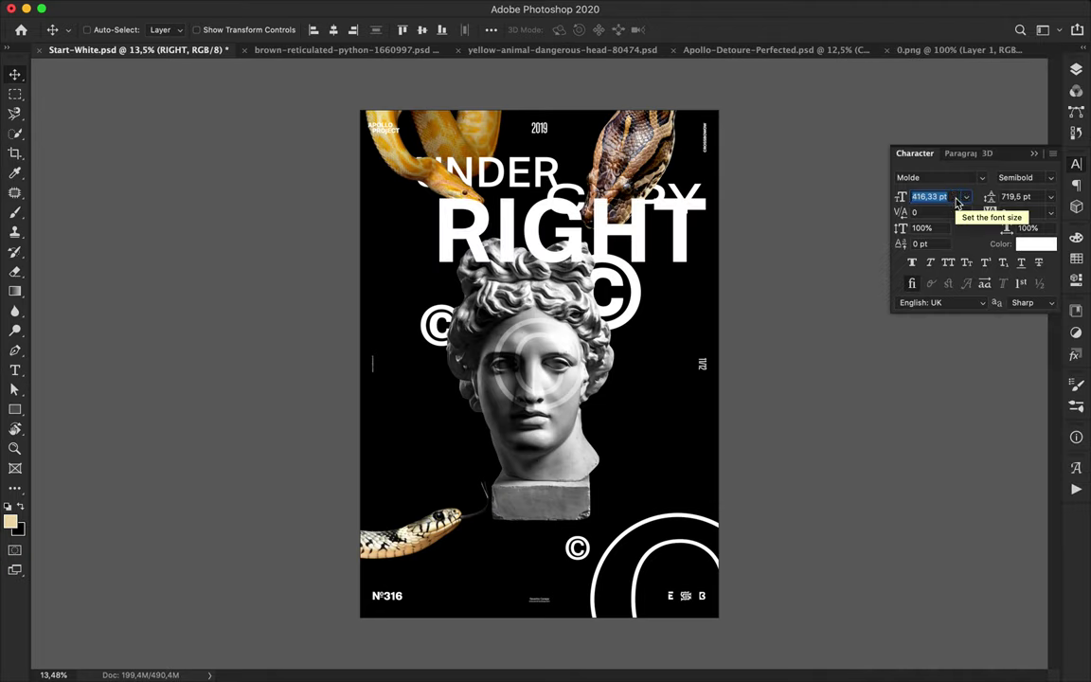
key("shift+Down")
key("shift+Down")
key("shift+Down")
key("shift+Down")
key("shift+Down")
key("shift+Down")
left_click(1020, 178)
key("Down")
key("Up")
key("Up")
key("Up")
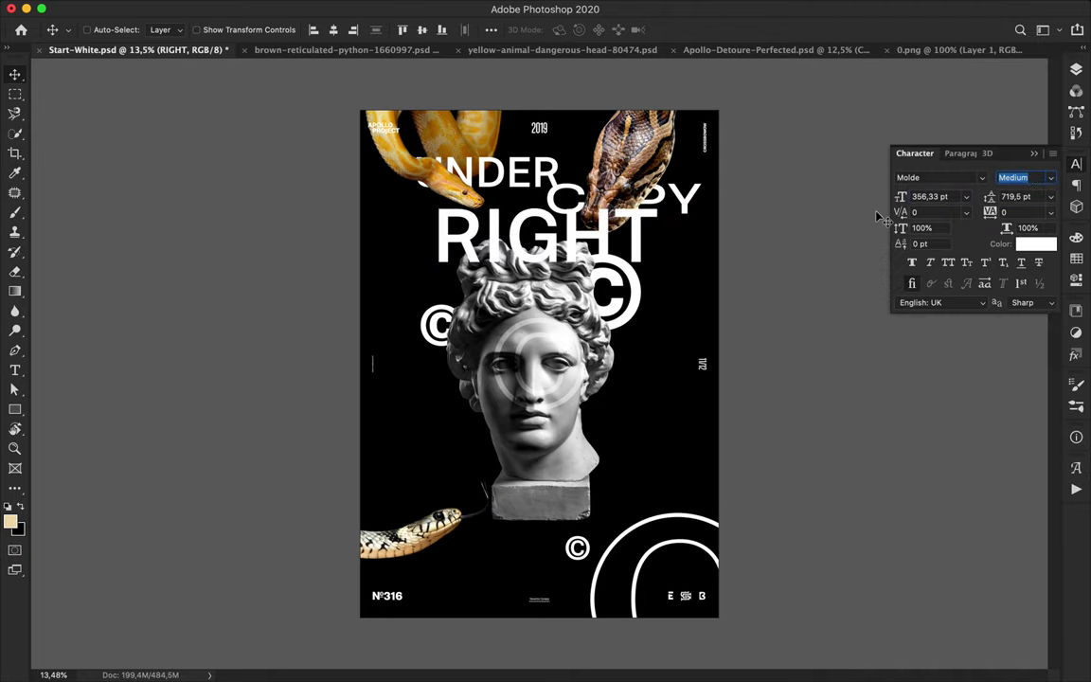
Step: Reduce RIGHT to 256.33 pt with 709.5 pt leading and move it up beneath UNDER
left_click(1023, 196)
key("shift+Down")
key("shift+Down")
key("shift+Down")
key("shift+Down")
key("shift+Down")
key("shift+Down")
key("shift+Down")
key("shift+Down")
key("shift+Down")
key("shift+Down")
key("shift+Down")
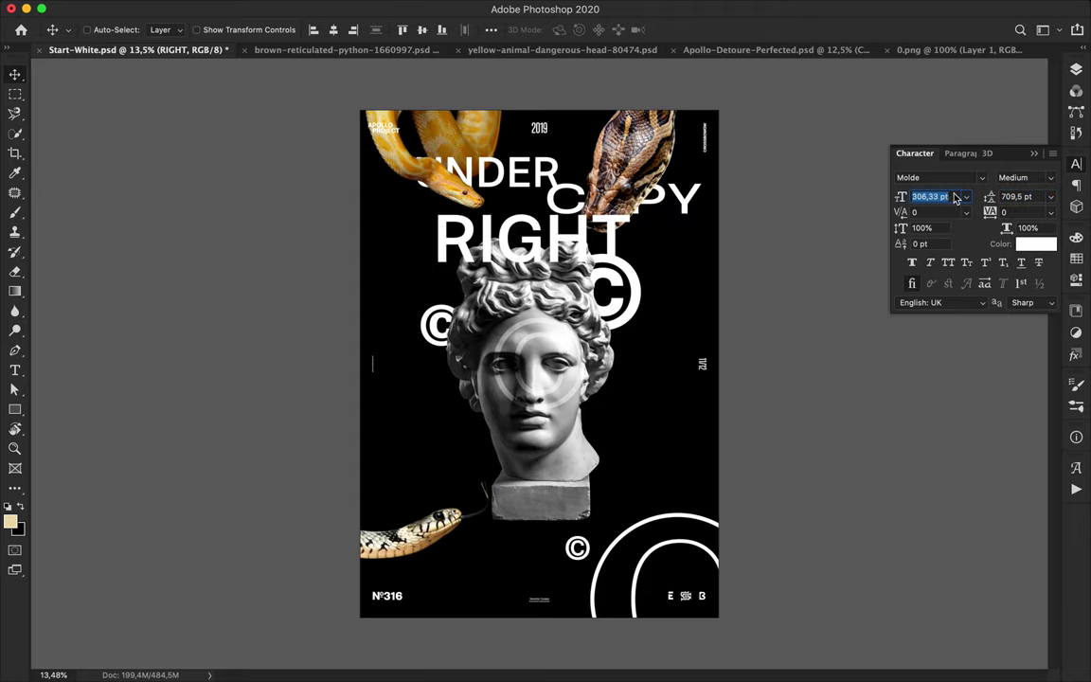
left_click_drag(581, 247, 568, 213)
Step: Change COPY to the Medium weight of Molde
left_click(597, 182, "super")
left_click(1042, 178)
scroll(1052, 185, "up", 5)
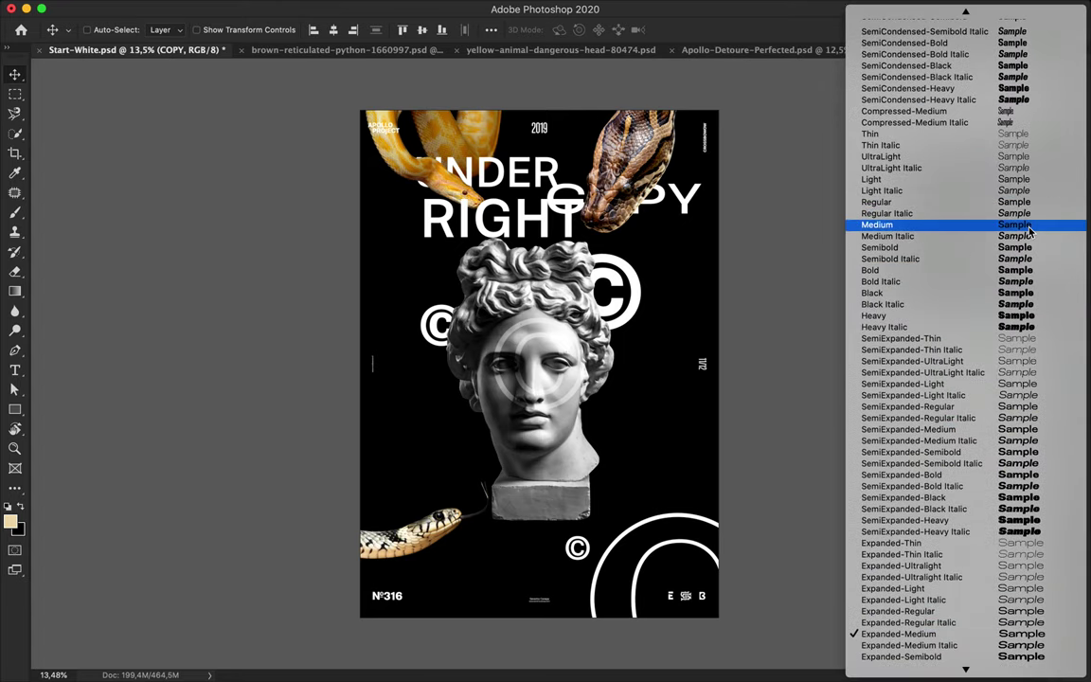
left_click(1049, 225)
left_click(580, 201, "super")
left_click(482, 208, "super")
left_click(473, 209, "super")
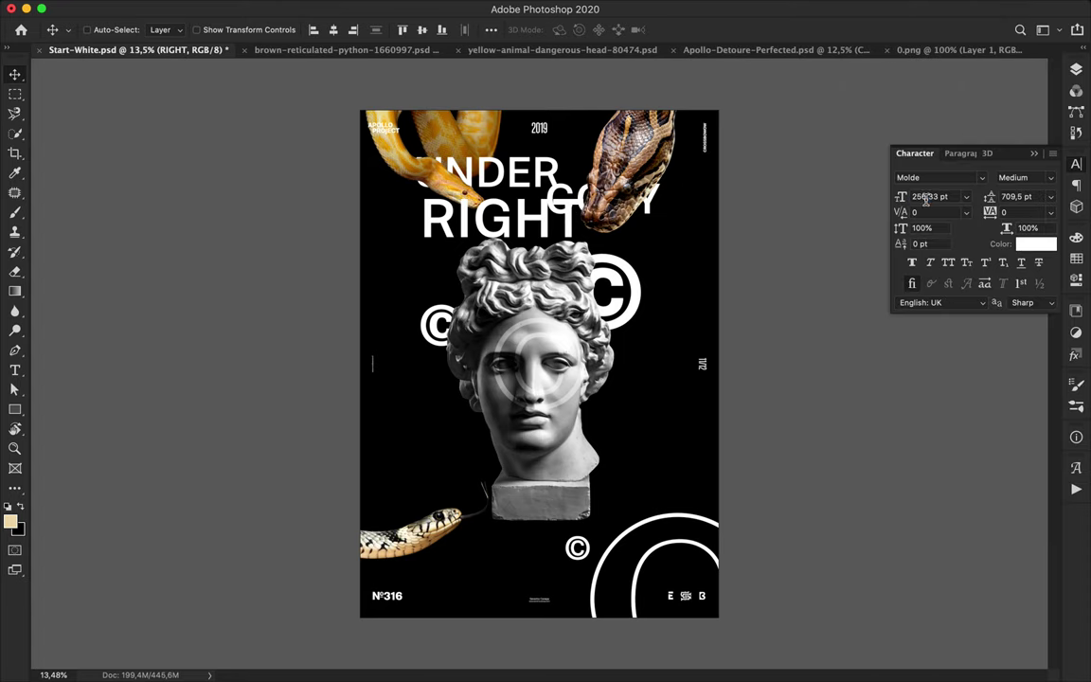
key("super+t")
key("Escape")
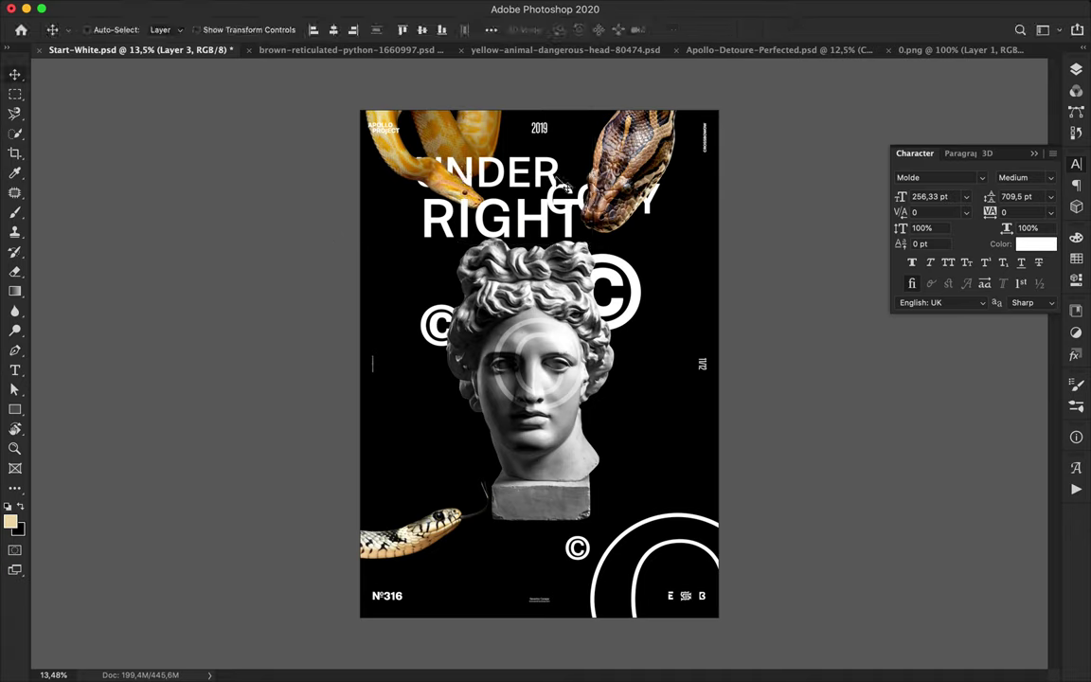
Step: Scale COPY up so it spans from the end of UNDER to near the poster's edge
left_click(651, 200, "super")
key("super+t")
left_click_drag(660, 223, 702, 239)
key("Return")
Step: Enlarge RIGHT to 326.08 pt and move it left so its R runs off the poster's edge
double_click(486, 223)
key("Escape")
left_click_drag(486, 222, 437, 235)
key("super+t")
left_click_drag(536, 264, 582, 288)
left_click_drag(527, 229, 498, 229)
key("Return")
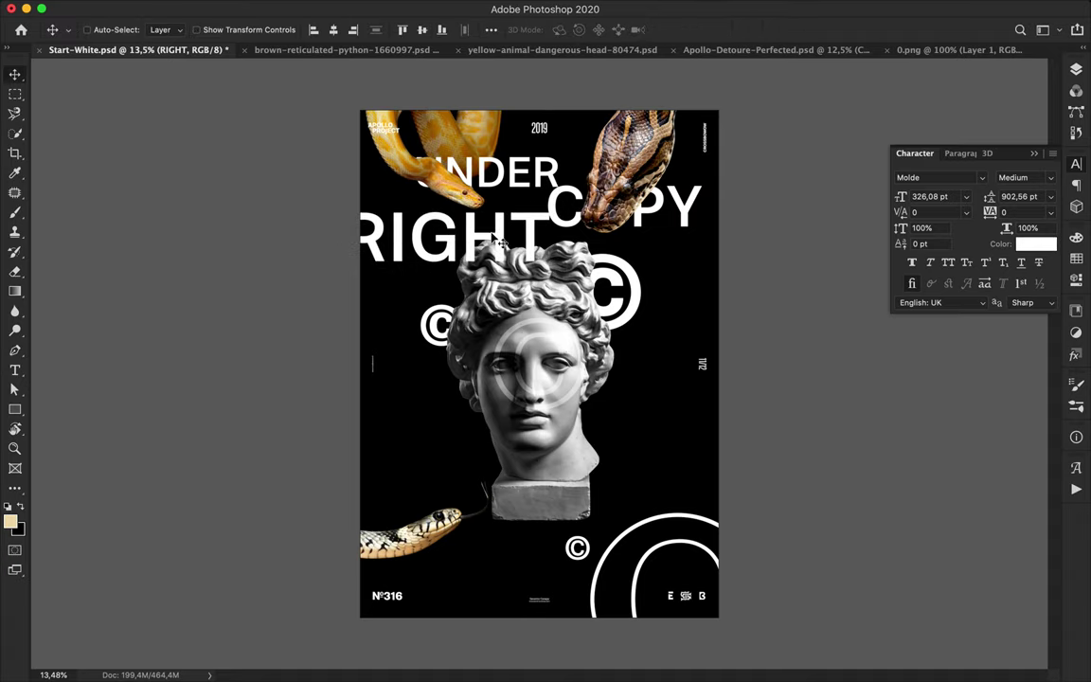
Step: Shift COPY slightly down and right so it sits just beside RIGHT
left_click(562, 220, "super")
left_click_drag(562, 219, 578, 227)
key("super+z")
left_click(686, 217, "super")
left_click_drag(694, 225, 701, 233)
Step: Scale the translucent © on the bust's face to 57.52% and place it around the right-hand eye
left_click(565, 387)
key("super+t")
left_click_drag(478, 515, 534, 423)
left_click_drag(562, 332, 553, 359)
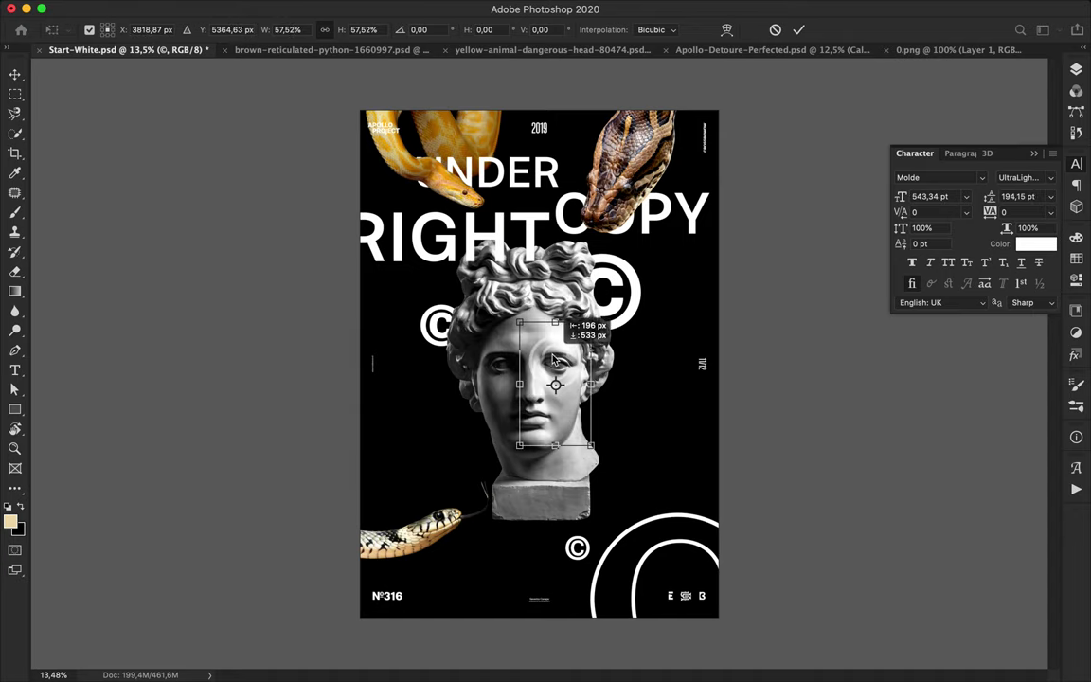
right_click(424, 548)
left_click(390, 535)
key("Down")
key("Down")
key("Down")
key("Down")
key("Down")
key("Down")
key("Down")
key("Down")
key("Down")
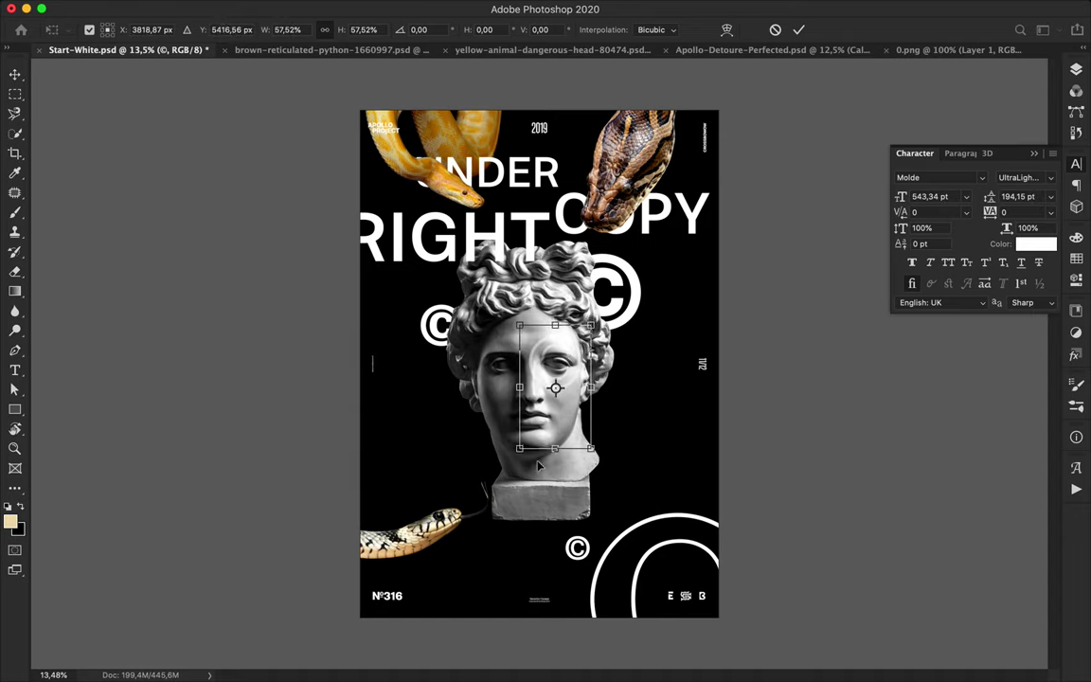
Step: Move the lower patterned snake up beside the bust's jaw
double_click(431, 523)
left_click(440, 525, "super")
left_click_drag(449, 532, 437, 433)
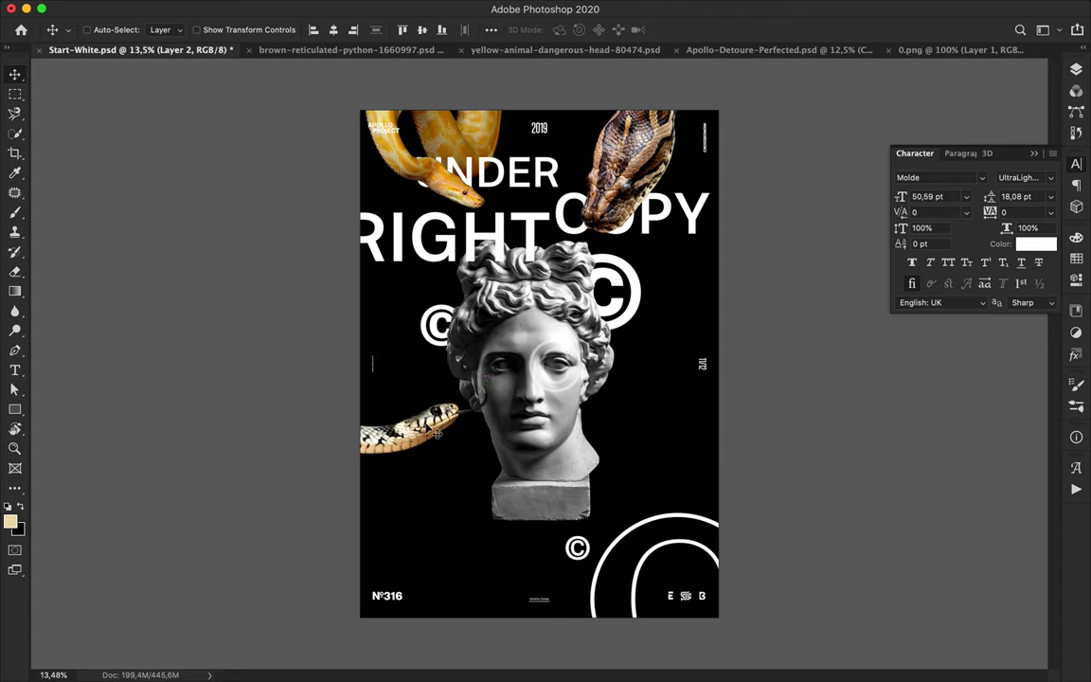
Step: Reposition the brown snake slightly up and right so its head overlaps the O of COPY
key("super+t")
left_click_drag(679, 233, 646, 193)
left_click_drag(607, 169, 646, 199)
key("Return")
key("super+z")
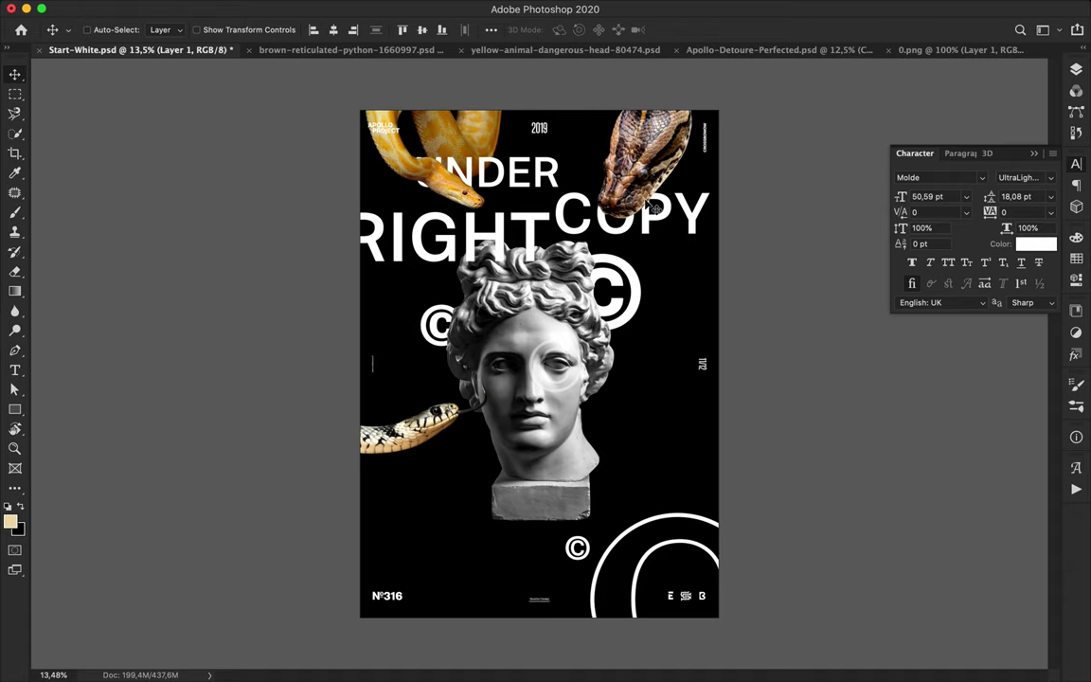
Step: Save the poster on the computer as Start-White1.psd
left_click(577, 557, "ctrl")
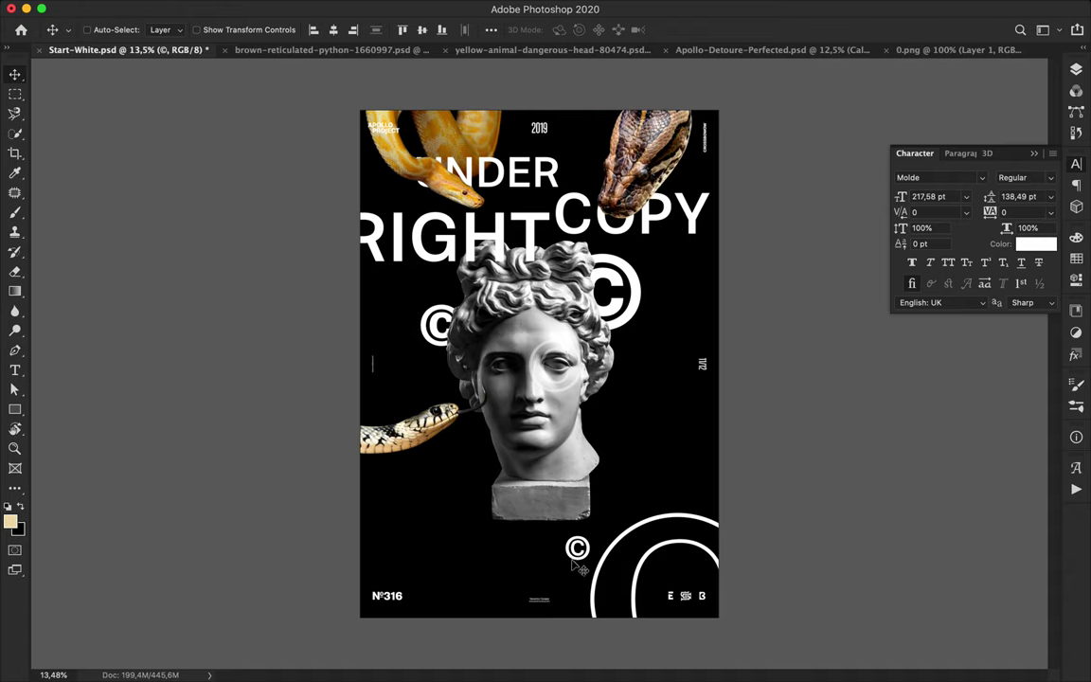
key("ctrl+s")
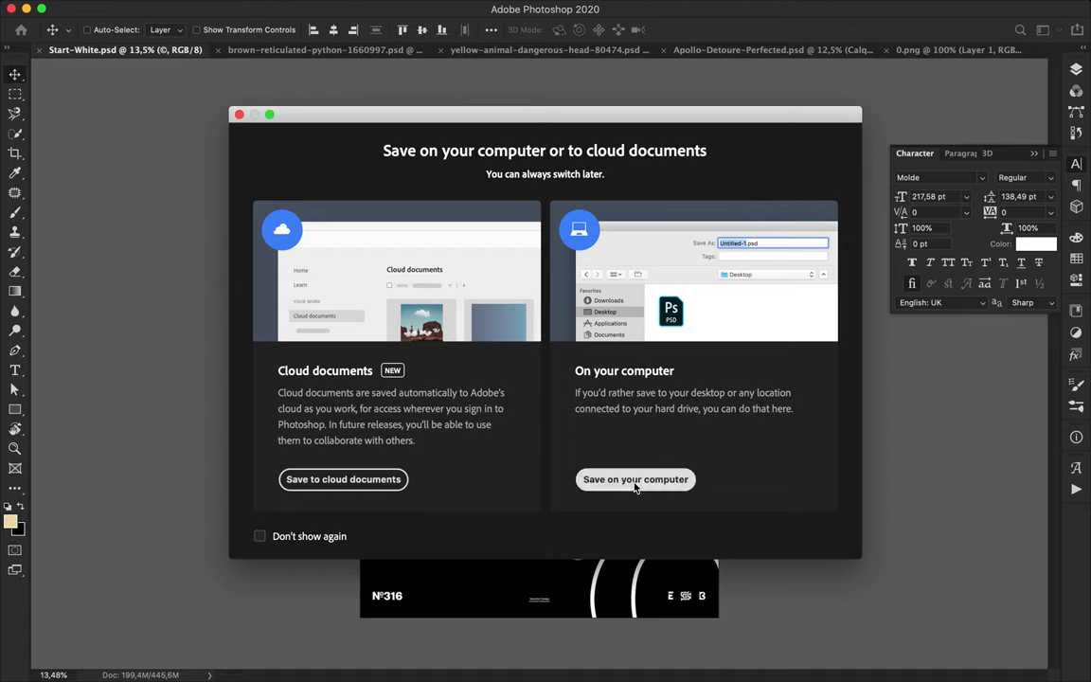
left_click(634, 480)
key("Return")
key("Return")
Step: Move the bust down to the poster's lower edge and lower the patterned snake to stay beside the face
left_click(561, 505, "ctrl")
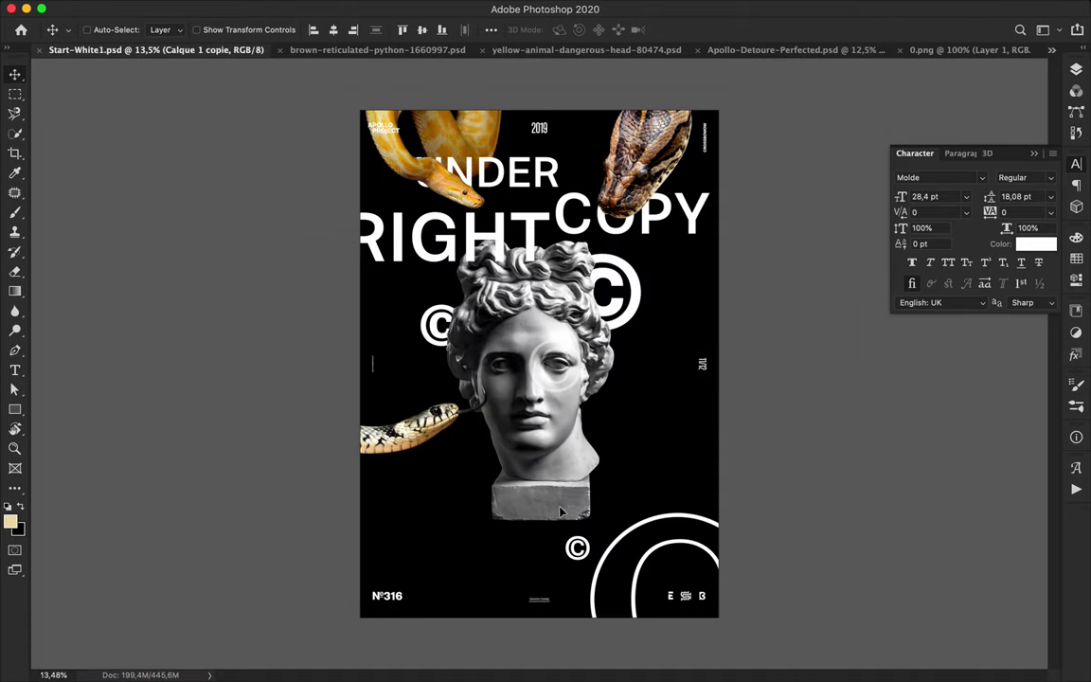
left_click_drag(561, 505, 561, 604)
left_click(556, 405, "ctrl")
left_click_drag(422, 419, 419, 519)
Step: Place the large bold © above the bust's head and the smaller bold © symbols on both sides of its hair
left_click_drag(615, 324, 541, 365)
double_click(446, 334)
key("Escape")
left_click_drag(446, 334, 608, 392)
Step: Shift the huge outlined © up and left, and send its layer behind the bust
key("F7")
left_click(589, 396, "shift")
left_click_drag(640, 530, 631, 502)
left_click_drag(972, 246, 973, 422)
Step: Raise RIGHT and COPY slightly, with the end of COPY running off the poster's edge
mouse_move(545, 251)
left_mouse_down()
mouse_move(536, 242)
mouse_move(546, 238)
left_mouse_up()
left_click(697, 227)
left_click_drag(696, 227, 672, 227)
Step: Shrink the translucent © and position it on the bust's forehead
left_click(566, 485)
key("super+t")
left_click_drag(556, 421, 534, 453)
key("Return")
key("ctrl+t")
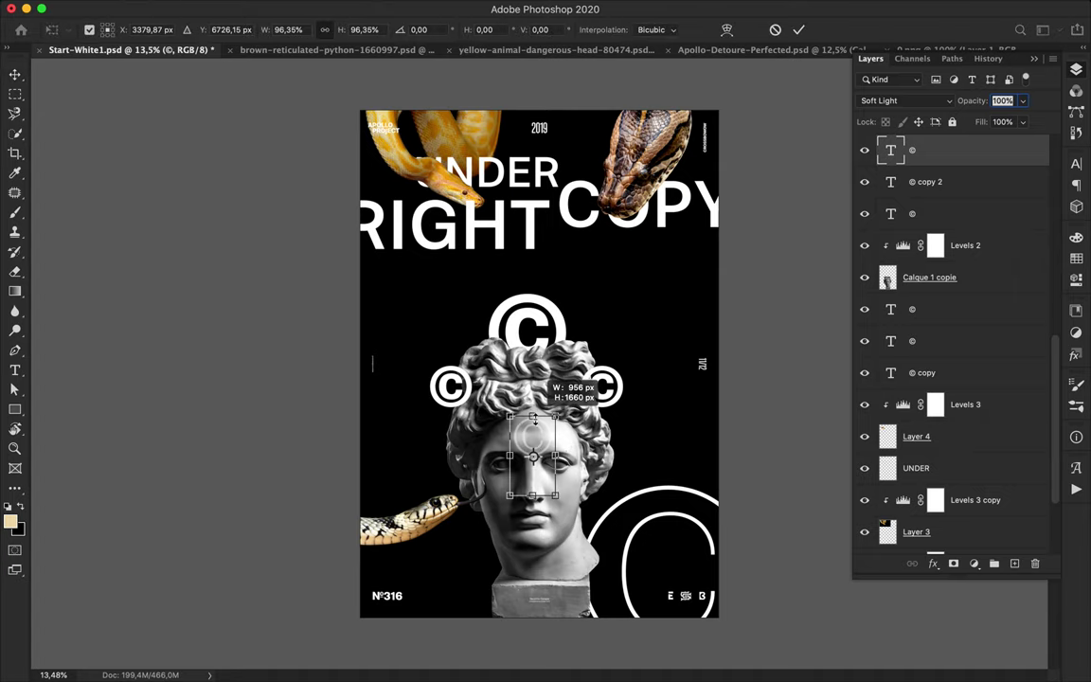
key("Return")
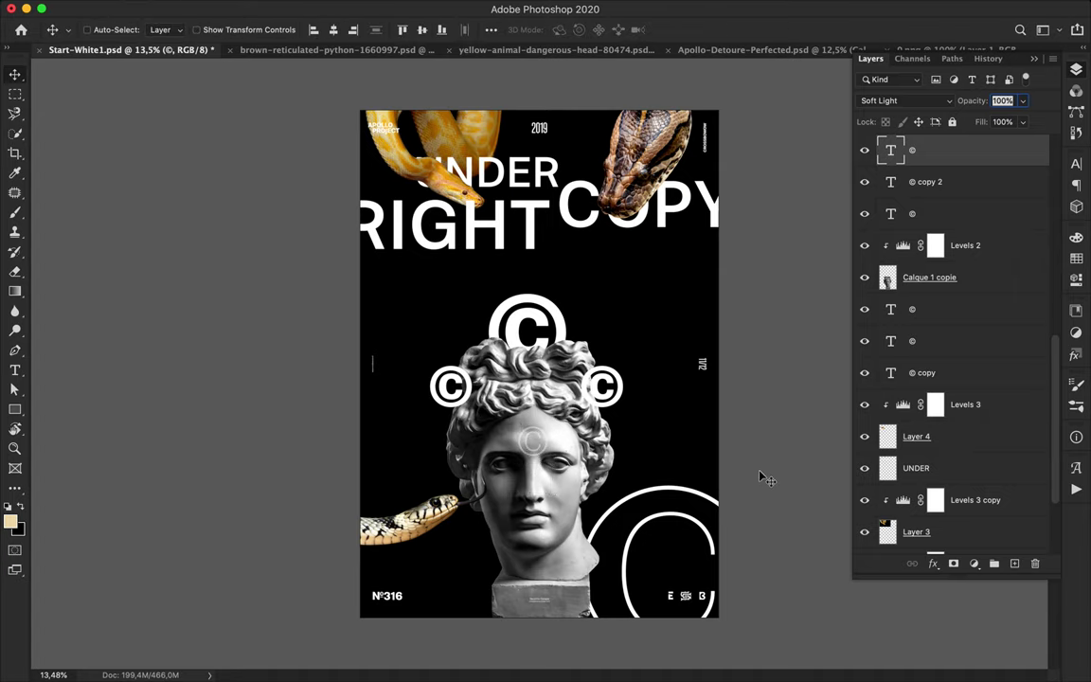
Step: Nudge the large © above the head upward and send the right-hand © layer behind the bust
left_click(451, 516)
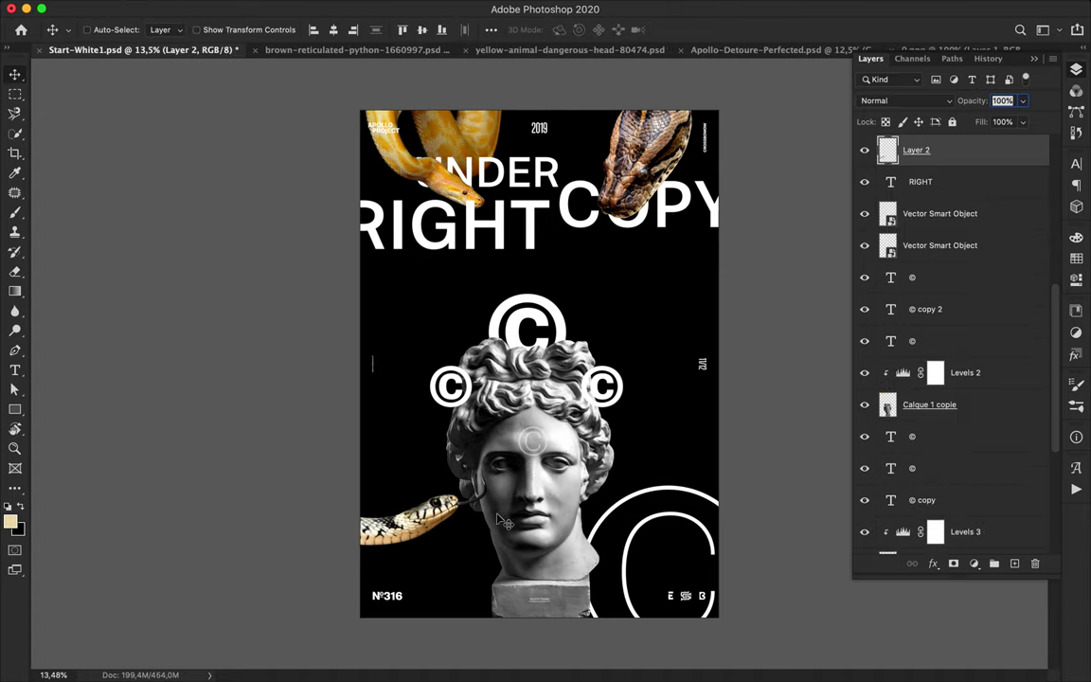
left_click_drag(515, 328, 515, 325)
left_click(609, 388, "super")
left_click_drag(963, 313, 966, 415)
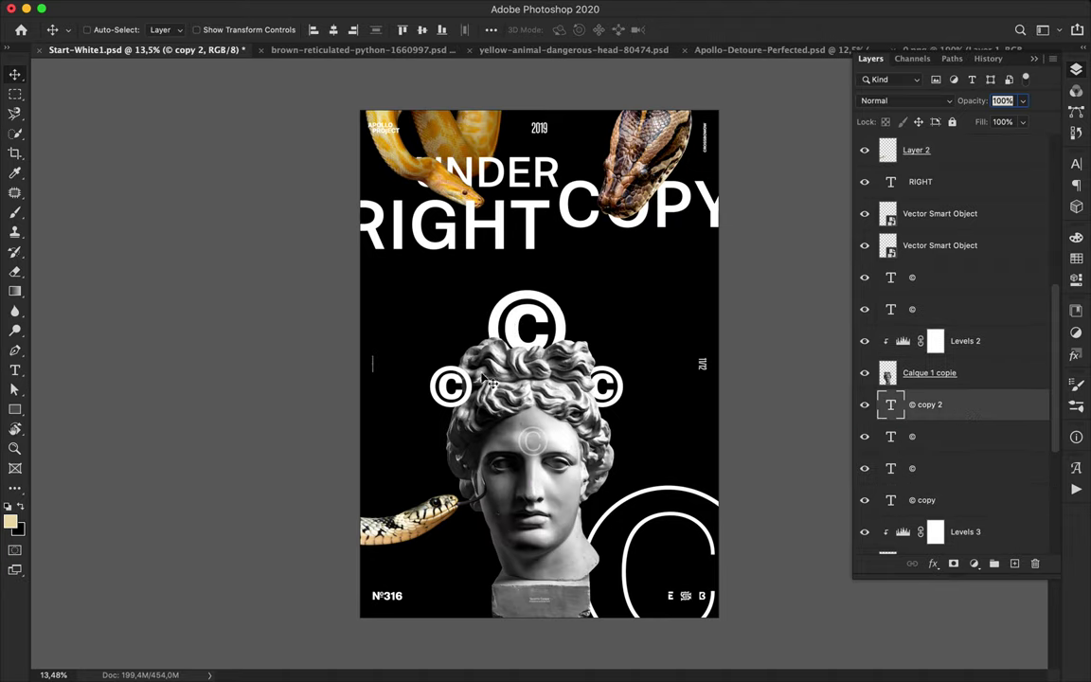
Step: Save the poster and close the other open image documents
key("ctrl+s")
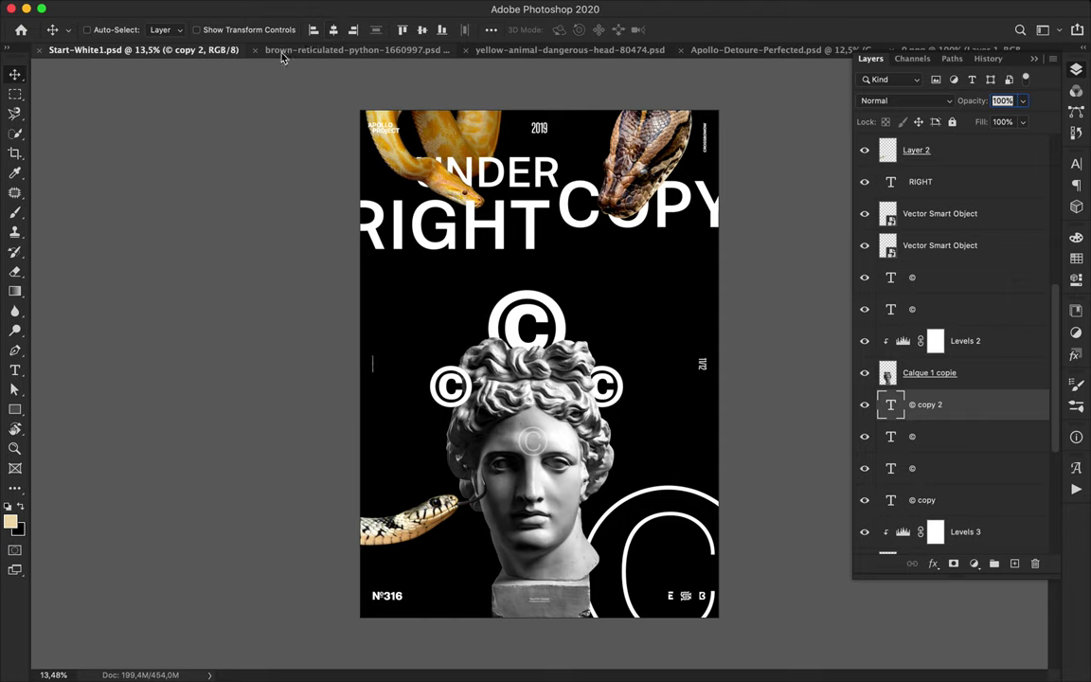
left_click(253, 47)
left_click(250, 48)
left_click(251, 48)
left_click(250, 49)
Step: Centre-align the bust, the forehead © and the large © above the head horizontally
left_click(586, 446, "super")
left_click(334, 30)
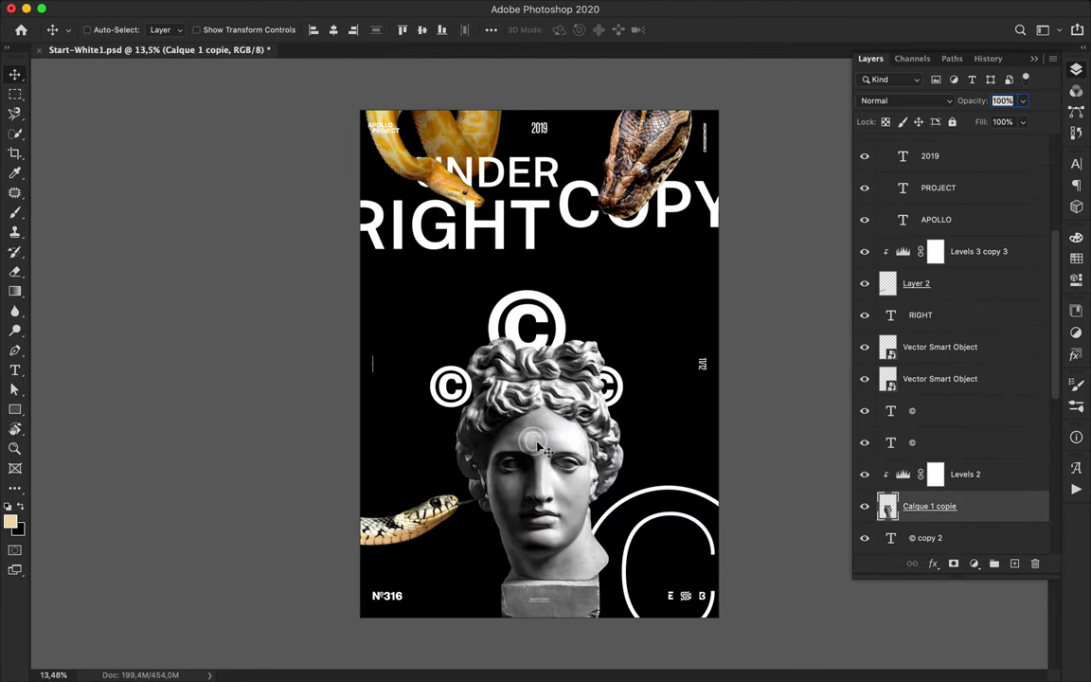
left_click(535, 439, "super")
left_click(461, 391, "shift+super")
left_click(501, 315, "shift+super")
left_click(333, 30)
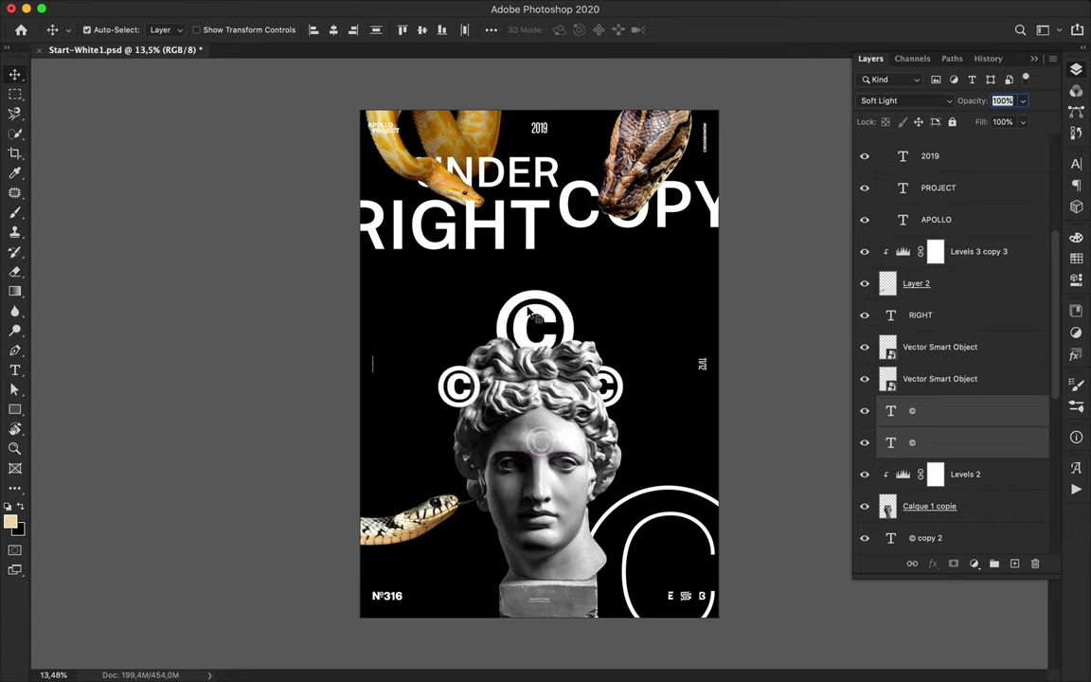
left_click(527, 305, "super")
left_click(334, 30)
left_click(536, 436, "super")
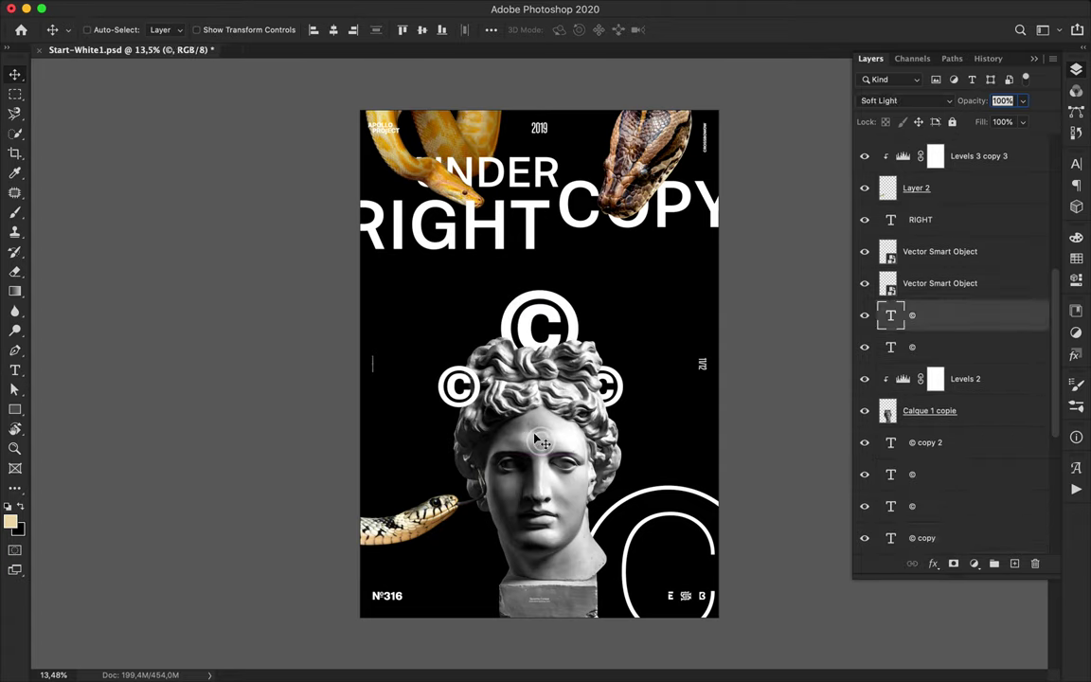
Step: Fan copies of the small © around both sides of the bust's hair, with the right-hand ones layered behind the bust
left_click(459, 392, "super")
left_click_drag(459, 392, 633, 352)
left_click_drag(927, 349, 925, 518)
left_click_drag(614, 357, 650, 446)
double_click(617, 391)
key("Escape")
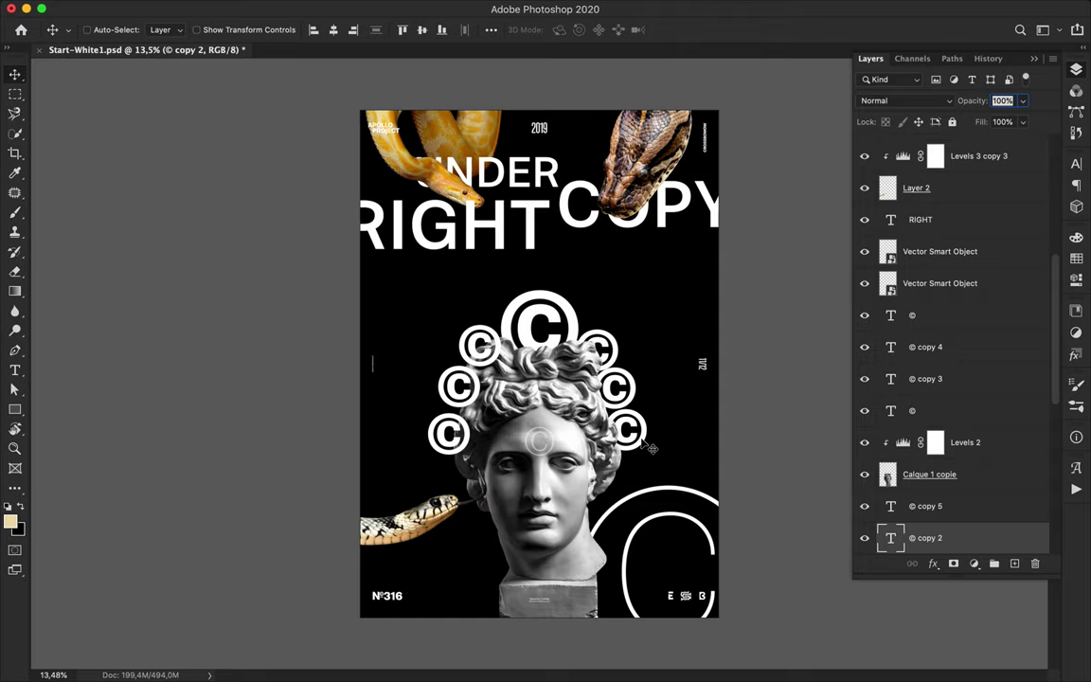
Step: Enlarge the RIGHT lettering slightly and shift it a little down on the poster
left_click(536, 235, "super")
key("super+t")
left_click_drag(341, 264, 334, 267)
left_click_drag(435, 246, 439, 250)
key("Return")
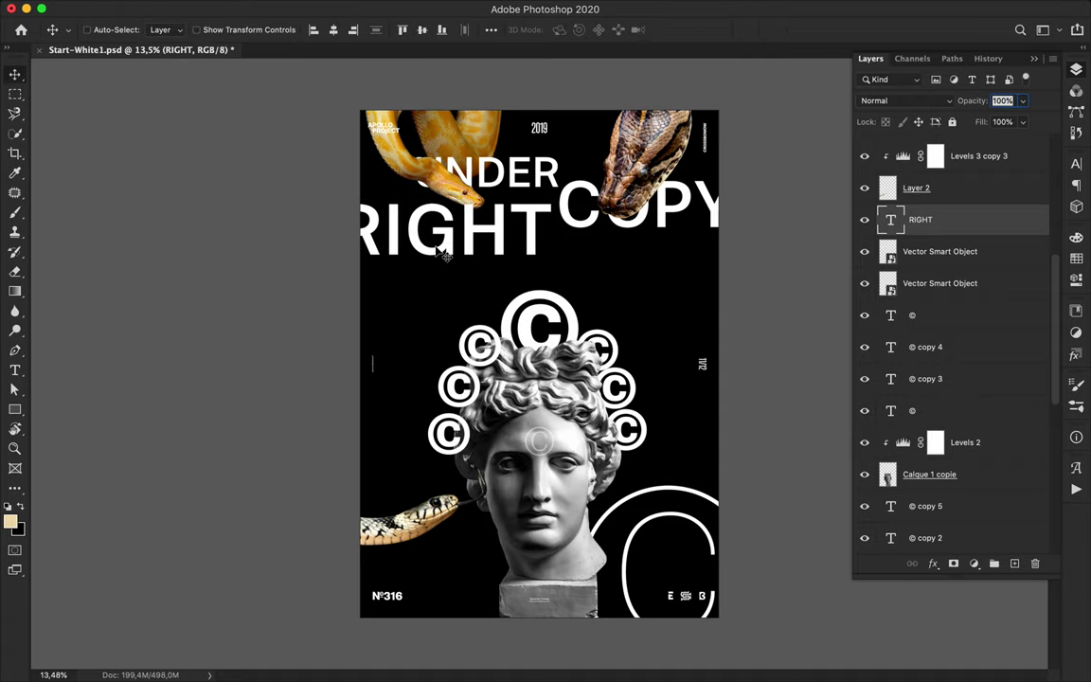
Step: Nudge the upper and middle small © symbols on the bust's right outward to balance the fan around the hair
left_click(621, 397, "super")
left_click_drag(610, 354, 617, 347)
left_click(638, 422, "super")
left_click(631, 393, "super")
left_click_drag(631, 393, 636, 391)
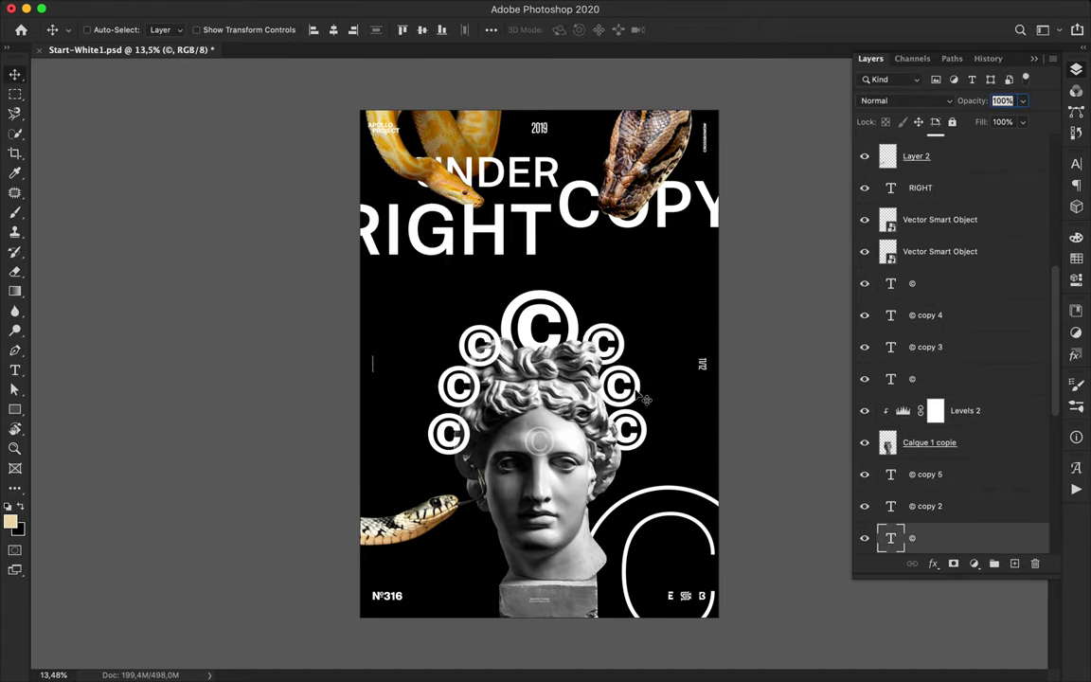
Step: Duplicate the large thin-lined © from the poster's lower right to its lower left at the same height, and save the document
left_click_drag(643, 494, 398, 494)
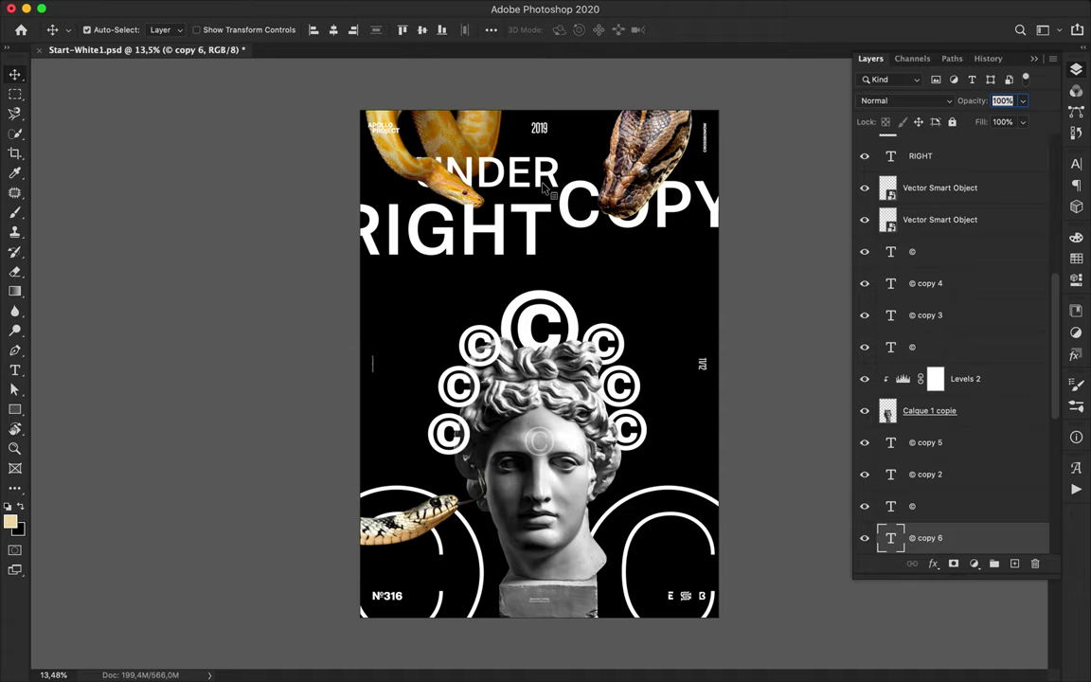
key("super+s")
left_click(739, 8)
left_click(755, 46)
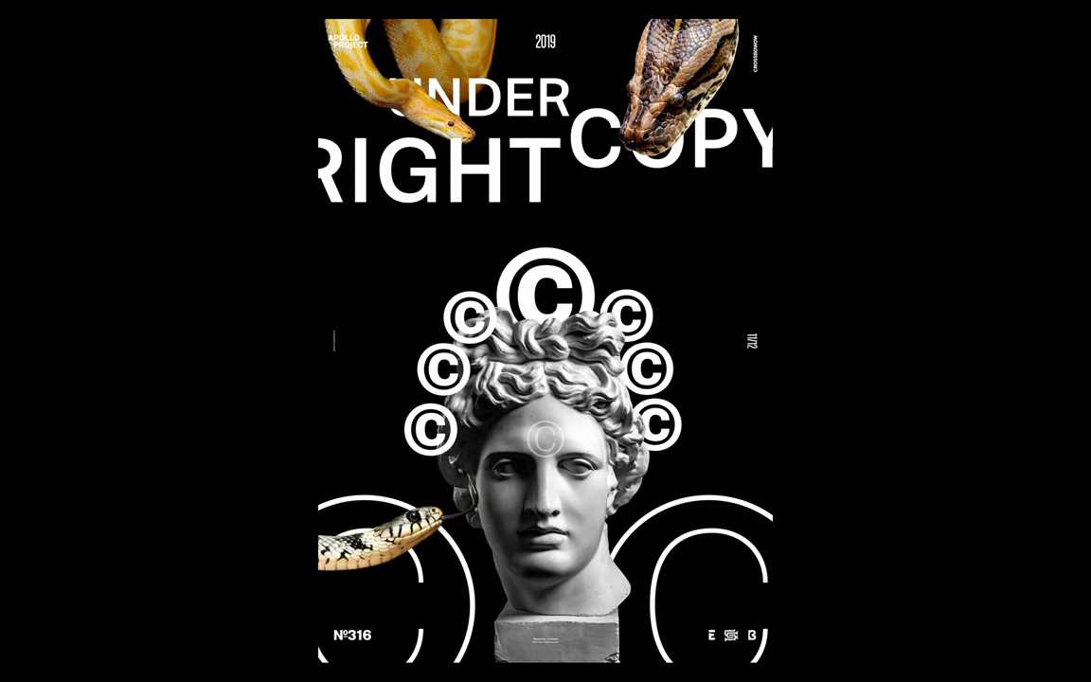